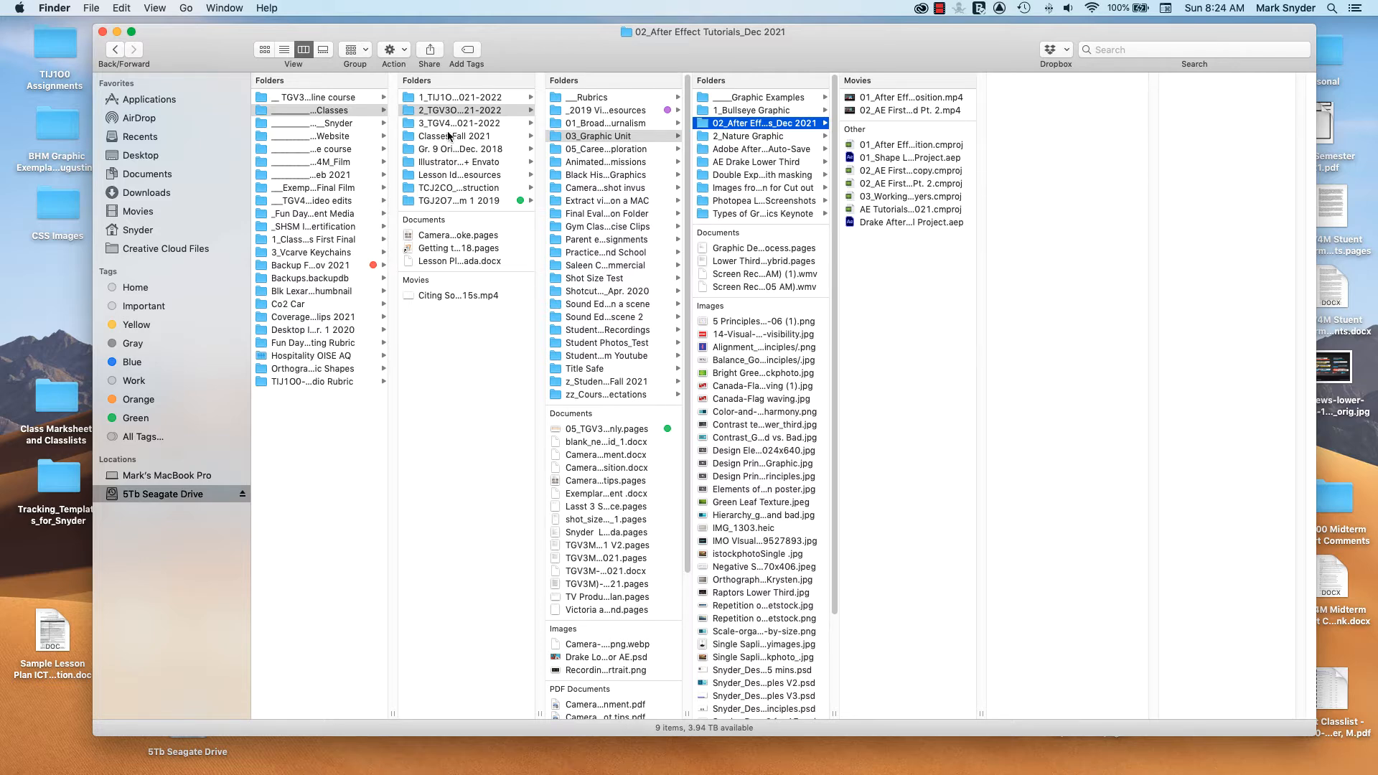
- Launch Adobe After Effects CS6 and dismiss its welcome screen
{"action": "mouse_move", "coordinate": [721, 773]}
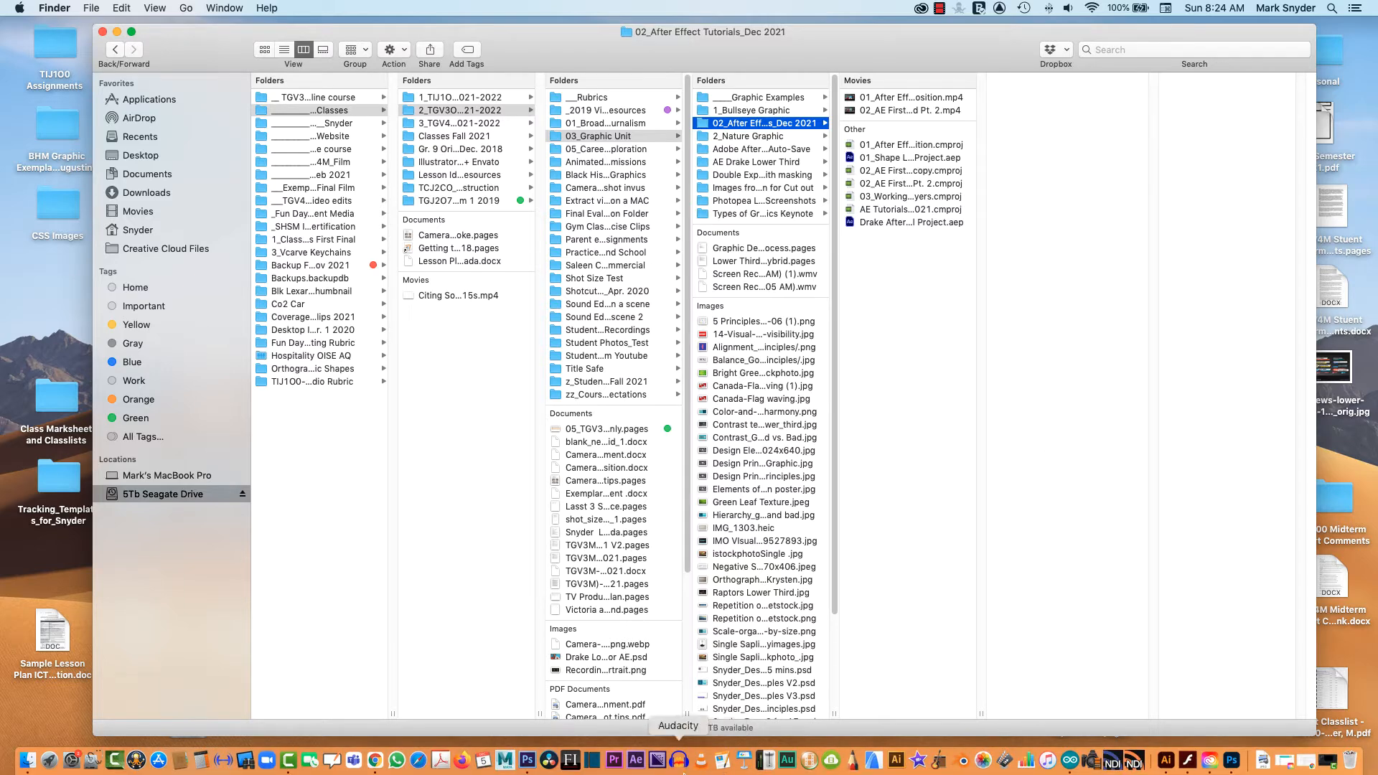
{"action": "left_click", "coordinate": [638, 766]}
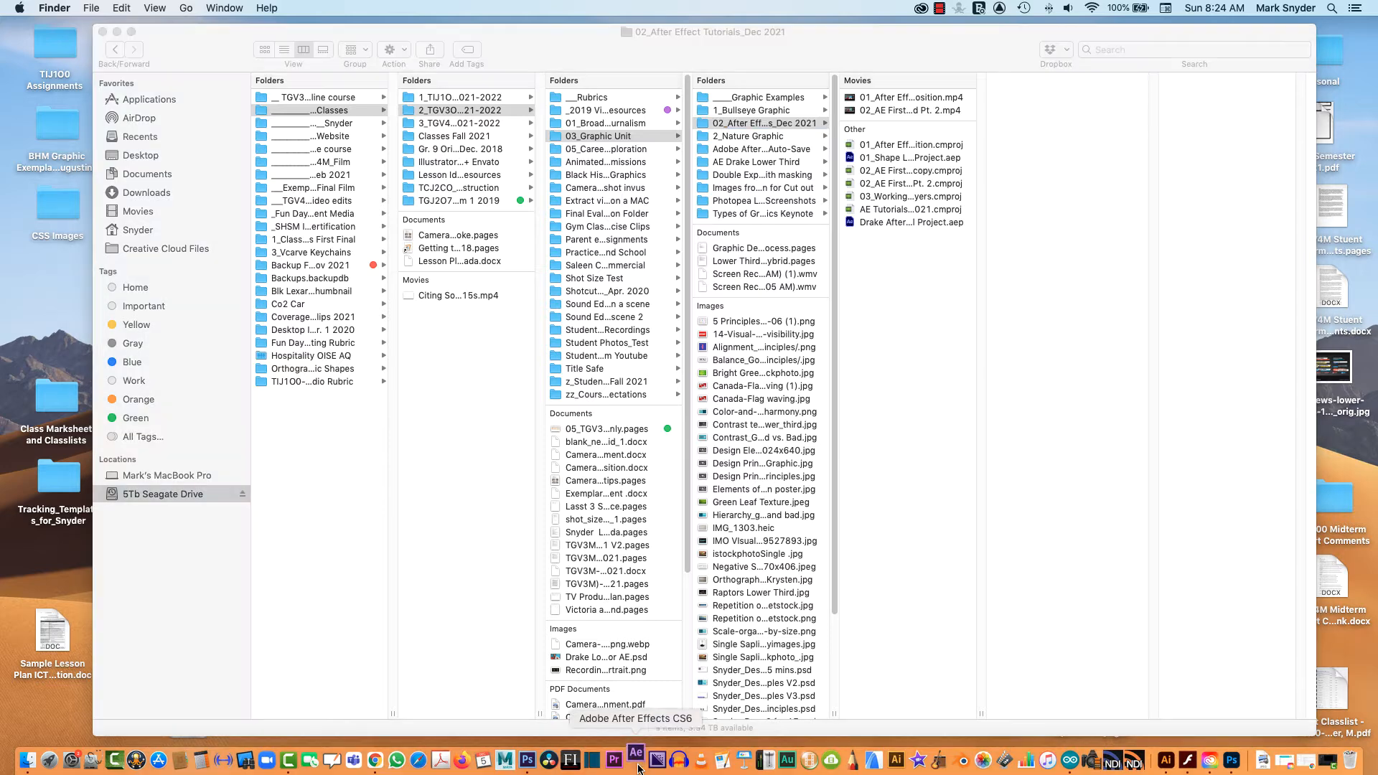
{"action": "mouse_move", "coordinate": [642, 773]}
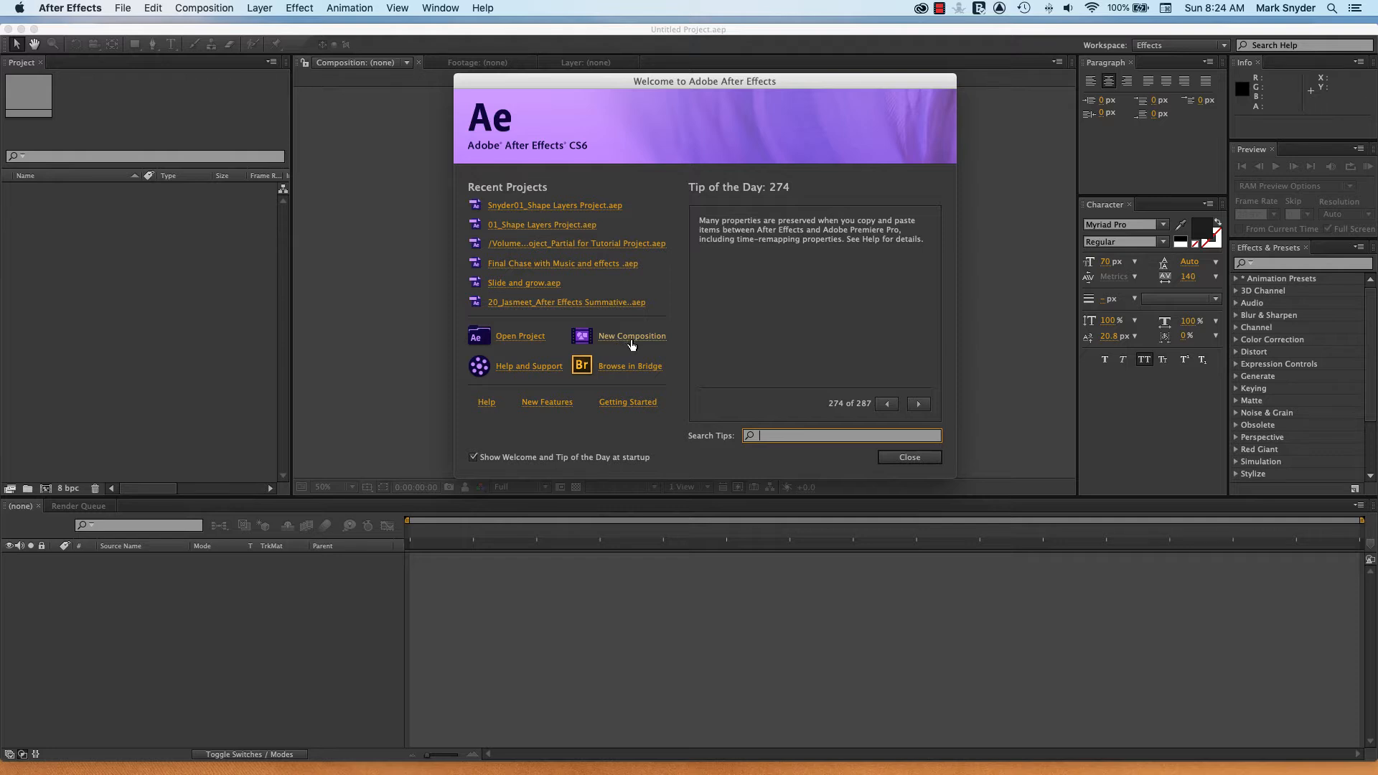
{"action": "left_click", "coordinate": [908, 458]}
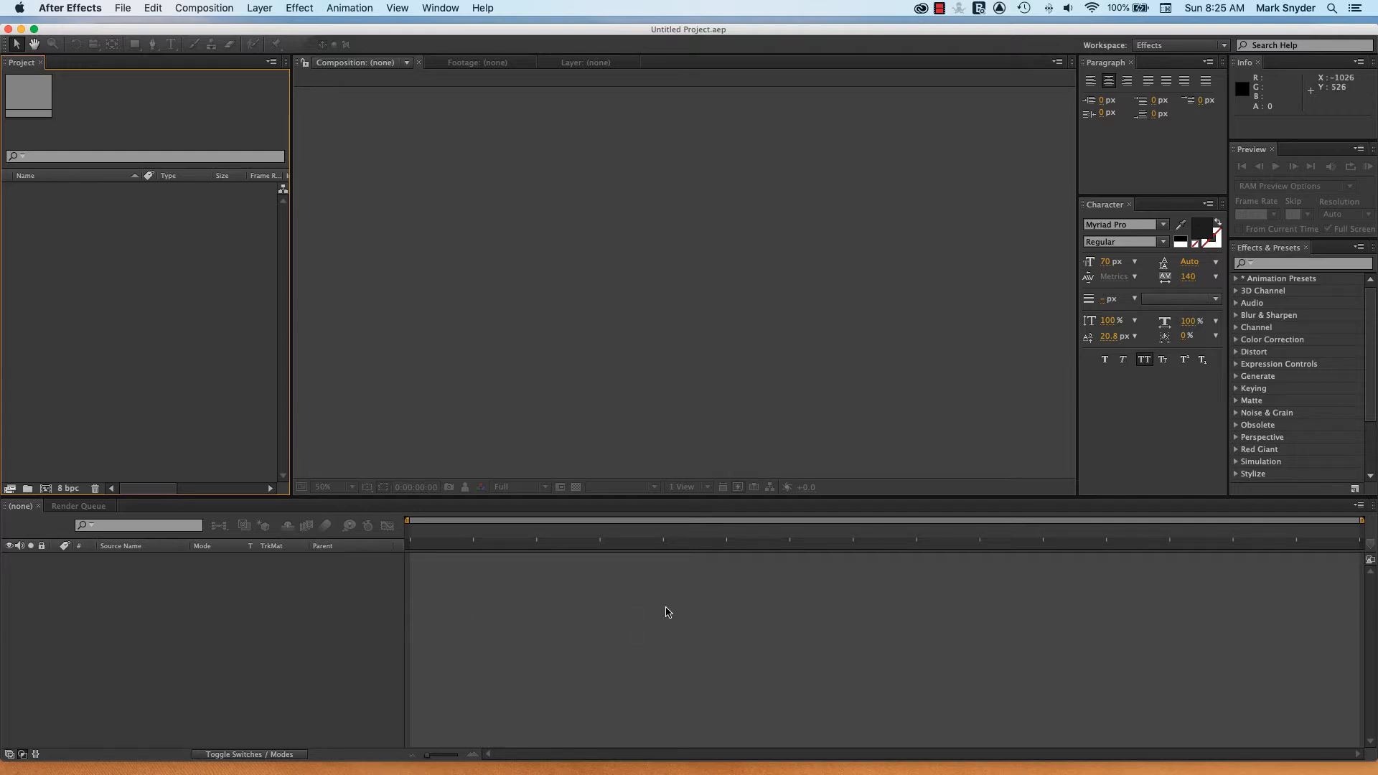
- Start saving the project under a new name and browse to the 02_After Effect Tutorials_Dec 2021 folder inside 03_Graphic Unit
{"action": "left_click", "coordinate": [121, 8]}
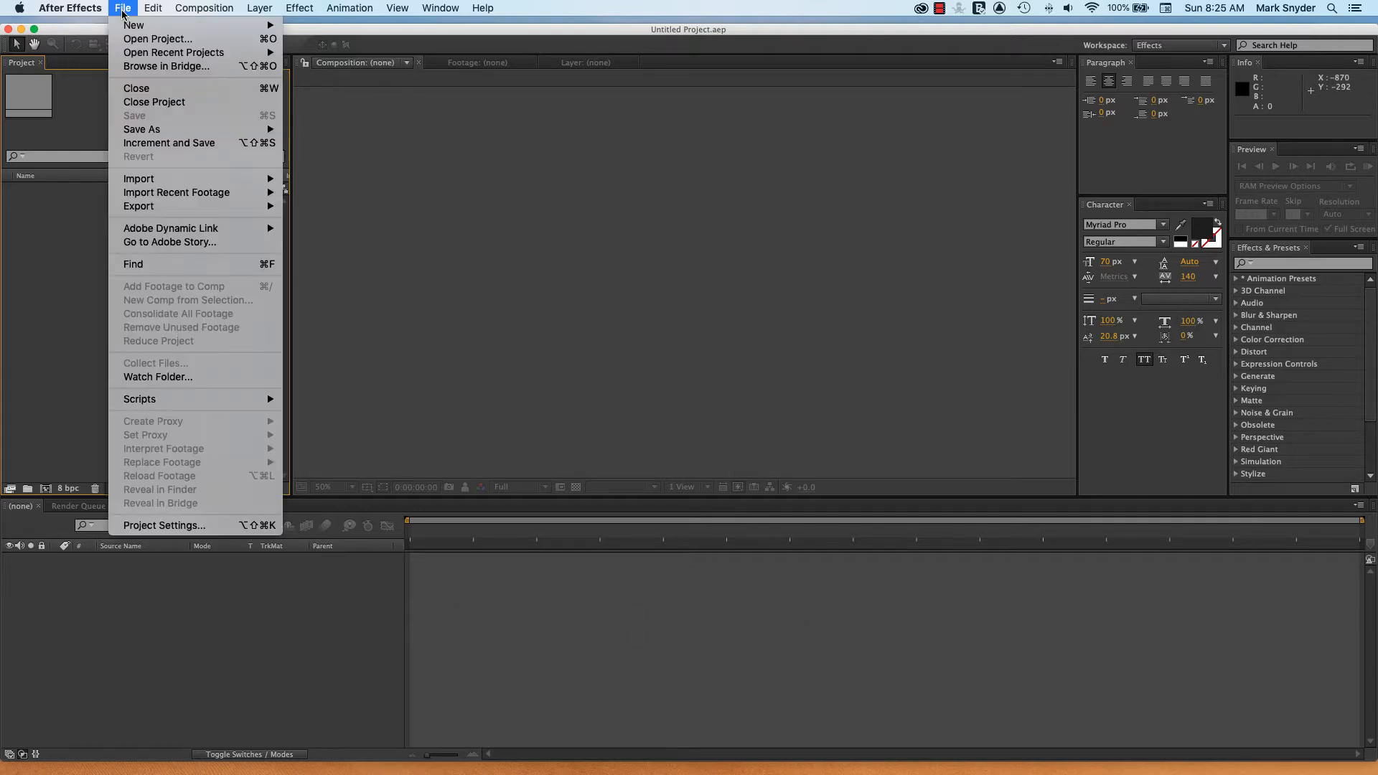
{"action": "mouse_move", "coordinate": [158, 129]}
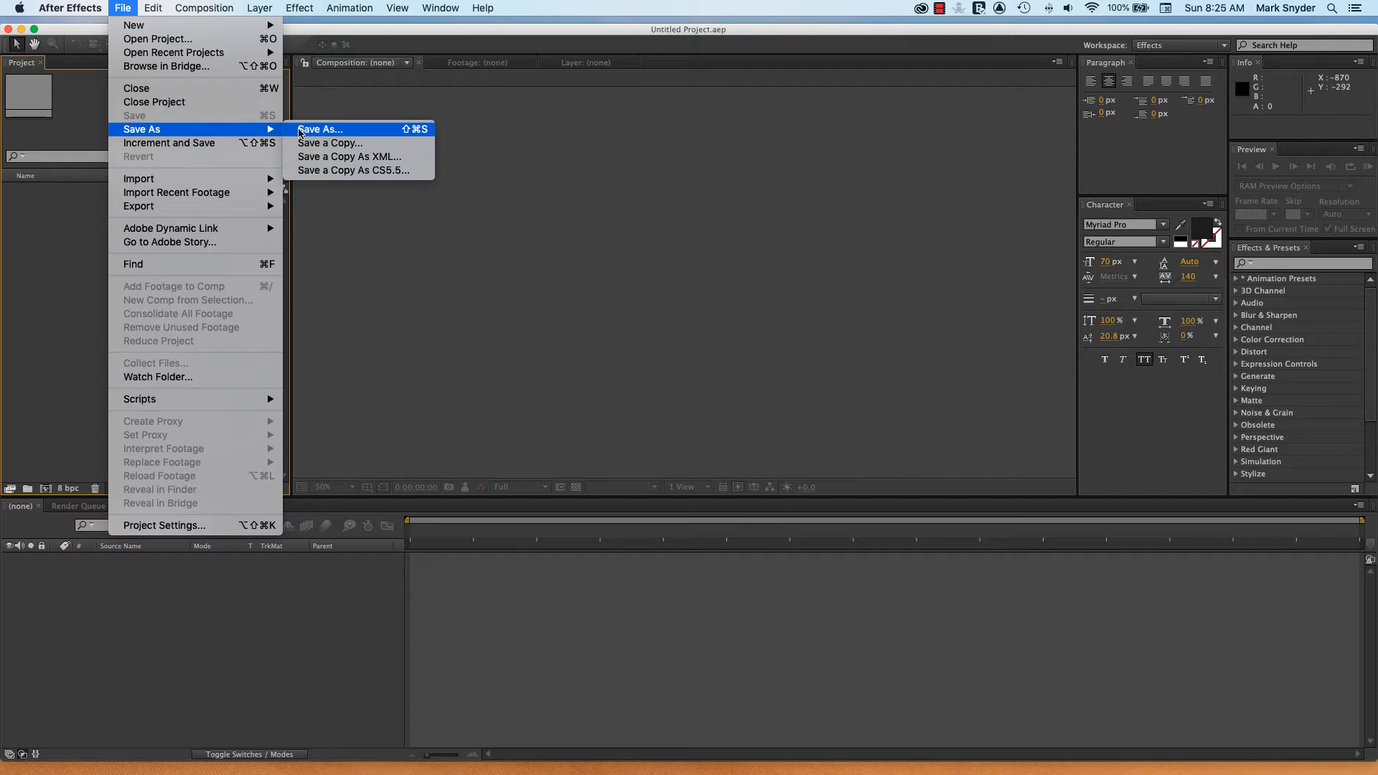
{"action": "left_click", "coordinate": [316, 131]}
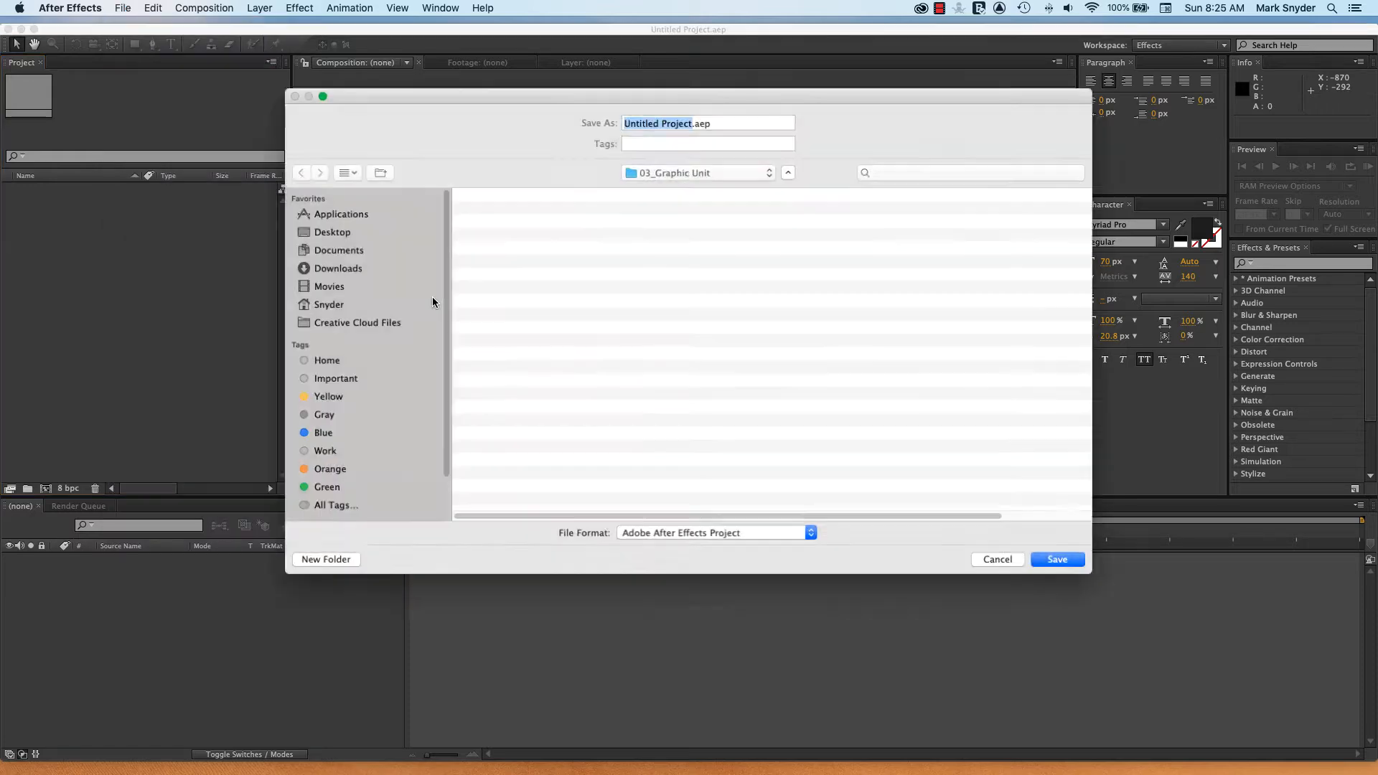
{"action": "scroll", "coordinate": [369, 461], "scroll_direction": "down", "scroll_amount": 3}
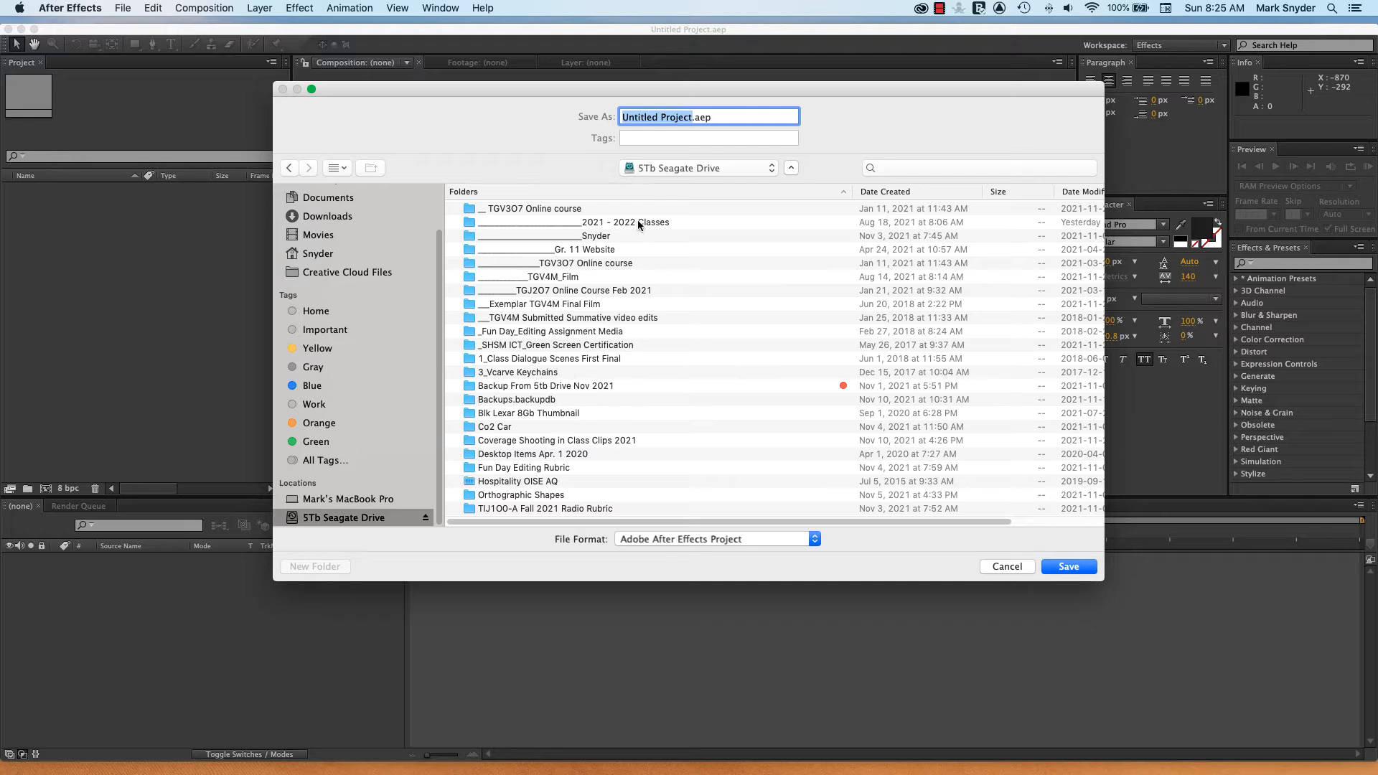
{"action": "double_click", "coordinate": [638, 222]}
{"action": "double_click", "coordinate": [555, 223]}
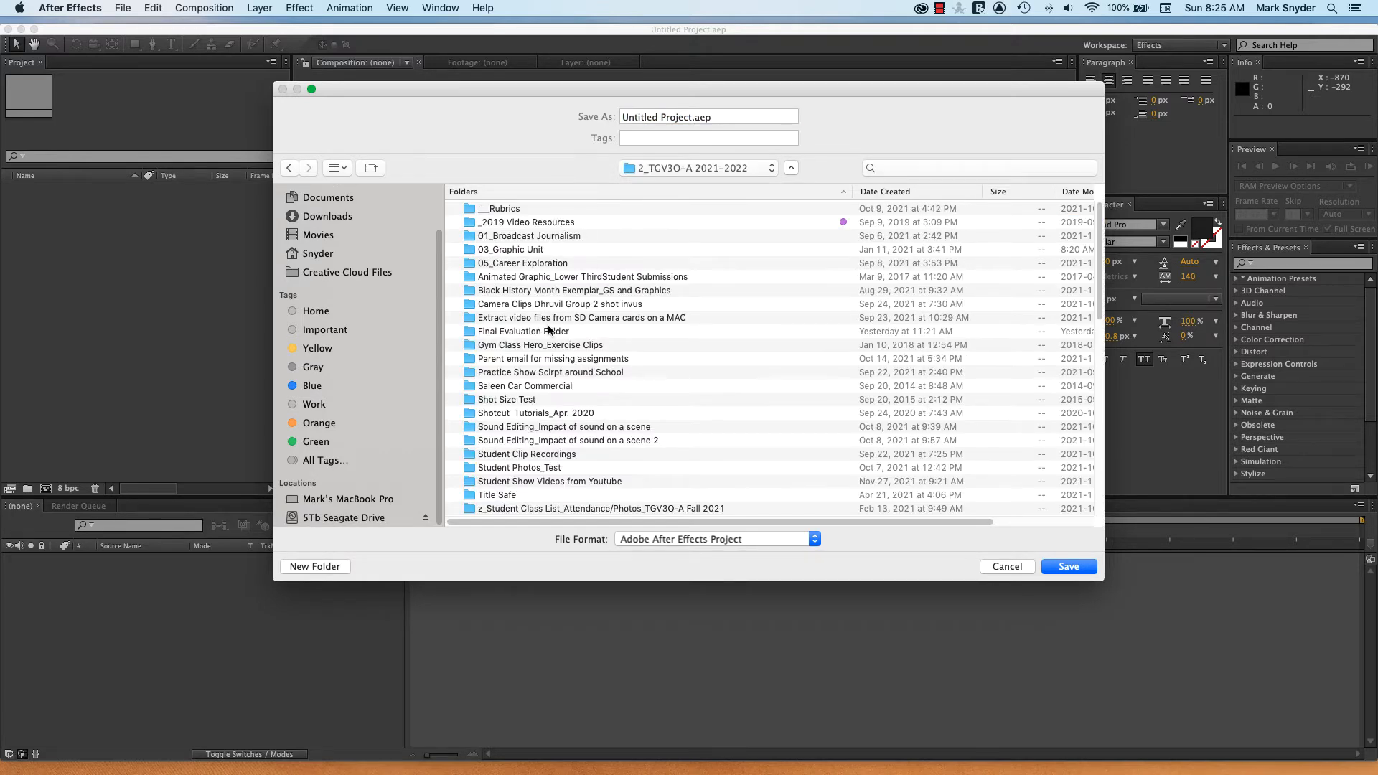
{"action": "left_click", "coordinate": [522, 249]}
{"action": "double_click", "coordinate": [538, 250]}
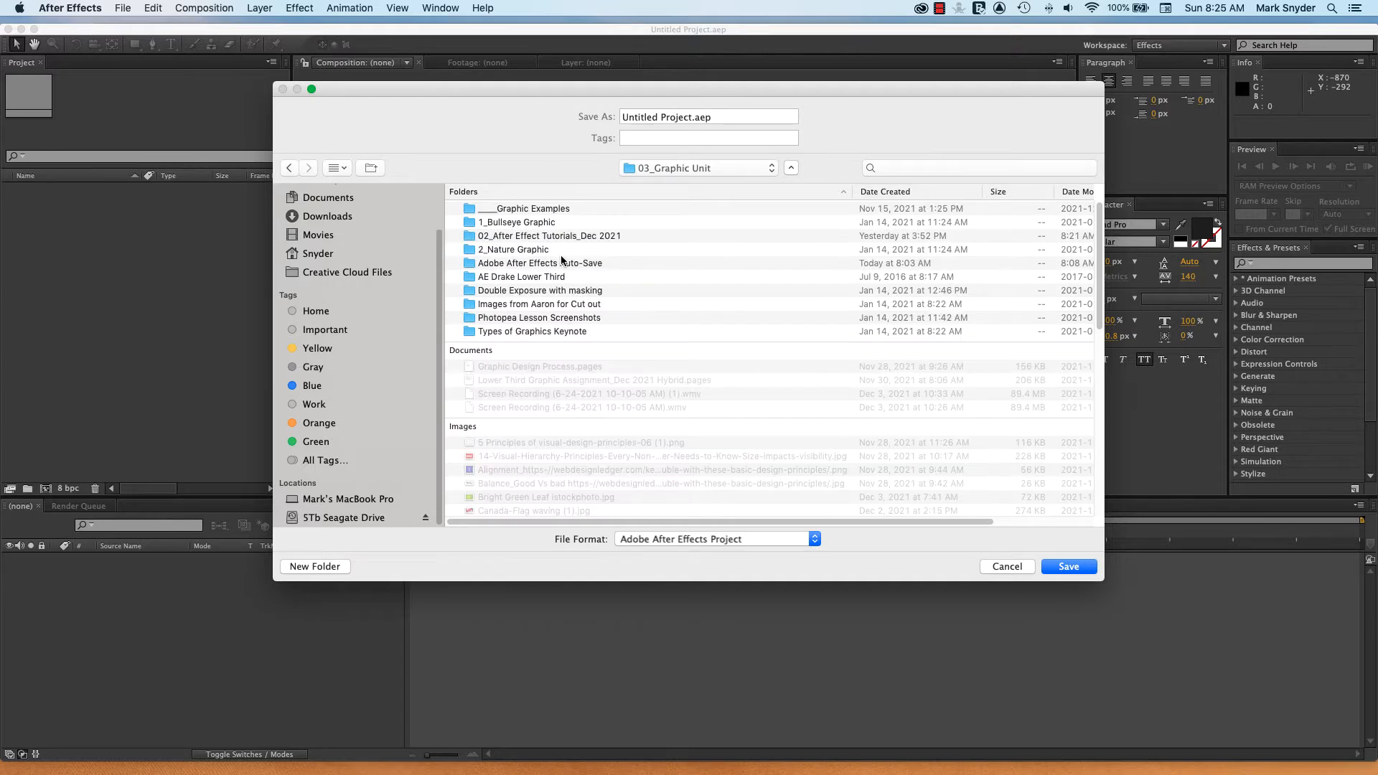
{"action": "double_click", "coordinate": [539, 236]}
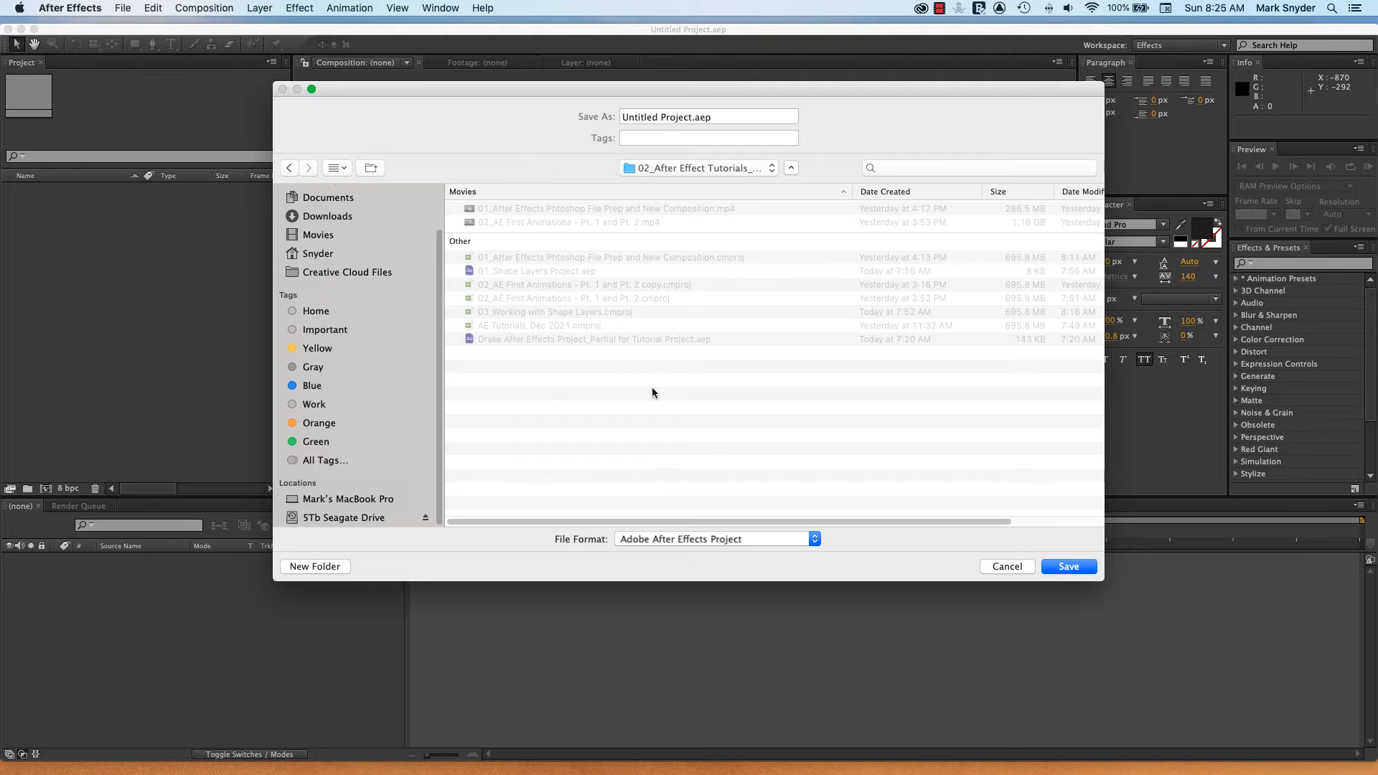
- Name the project file 01_Shape Layers Project.aep and save it, replacing the existing file of that name
{"action": "left_click", "coordinate": [660, 118]}
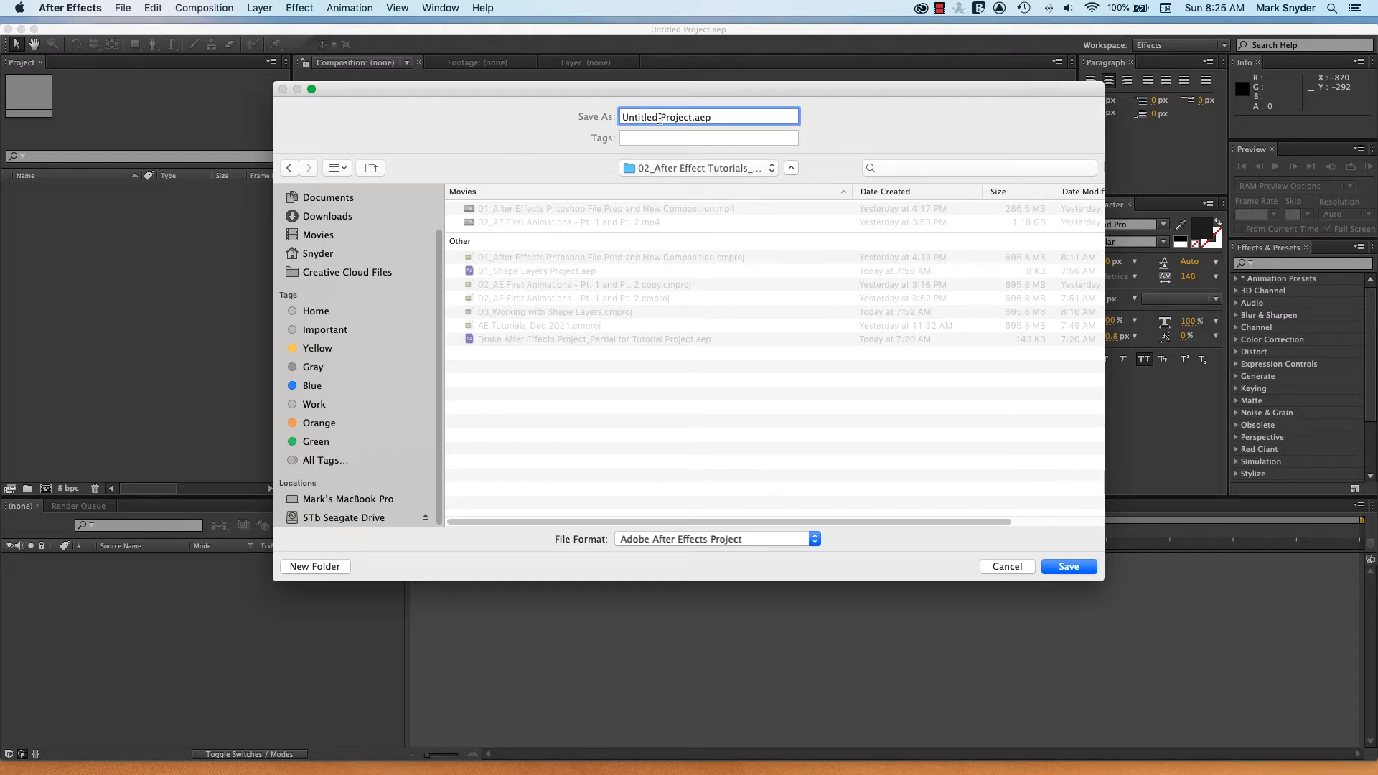
{"action": "double_click", "coordinate": [657, 117]}
{"action": "type", "text": "Snyder"}
{"action": "key", "text": "BackSpace"}
{"action": "key", "text": "BackSpace"}
{"action": "key", "text": "BackSpace"}
{"action": "key", "text": "BackSpace"}
{"action": "key", "text": "BackSpace"}
{"action": "key", "text": "BackSpace"}
{"action": "key", "text": "BackSpace"}
{"action": "key", "text": "BackSpace"}
{"action": "type", "text": "01_Shape Layers an"}
{"action": "key", "text": "BackSpace"}
{"action": "key", "text": "BackSpace"}
{"action": "key", "text": "BackSpace"}
{"action": "left_click", "coordinate": [1067, 568]}
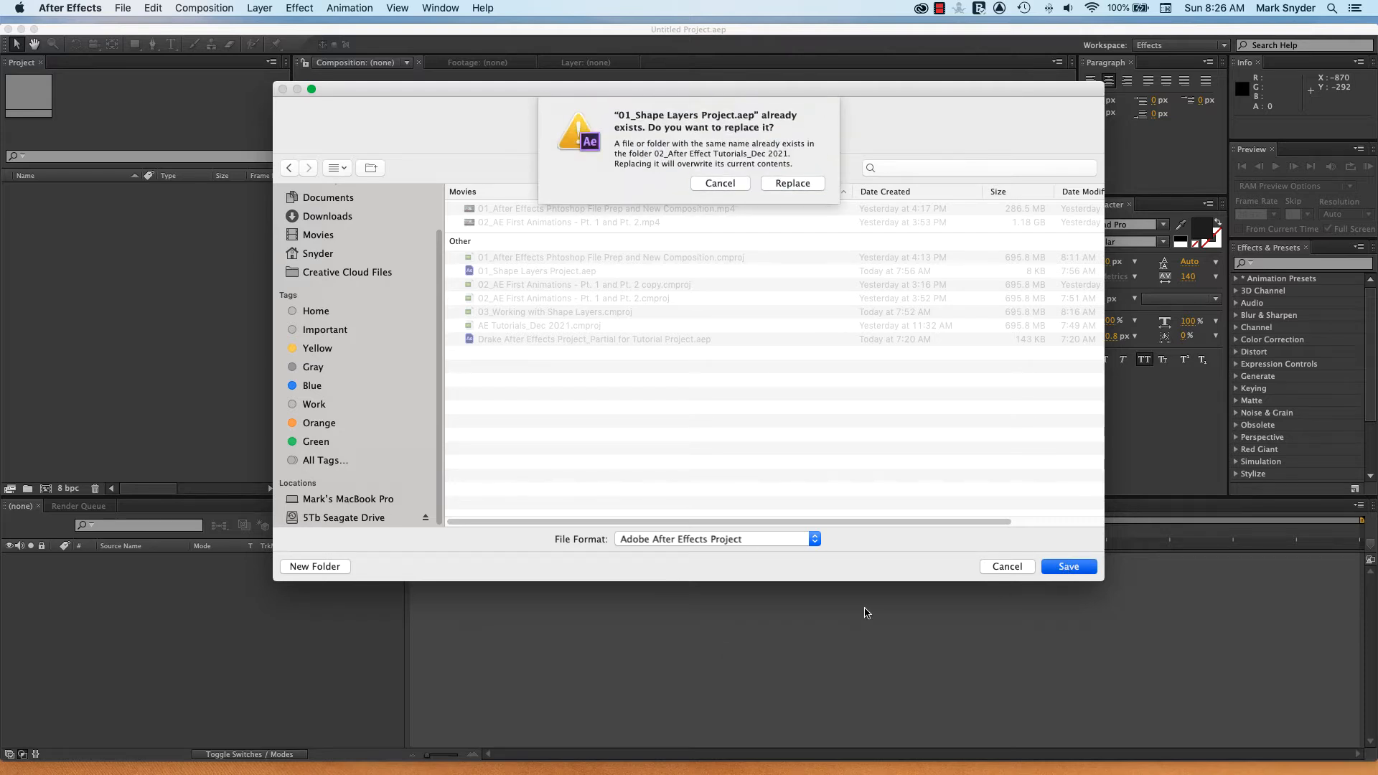
{"action": "left_click", "coordinate": [791, 184]}
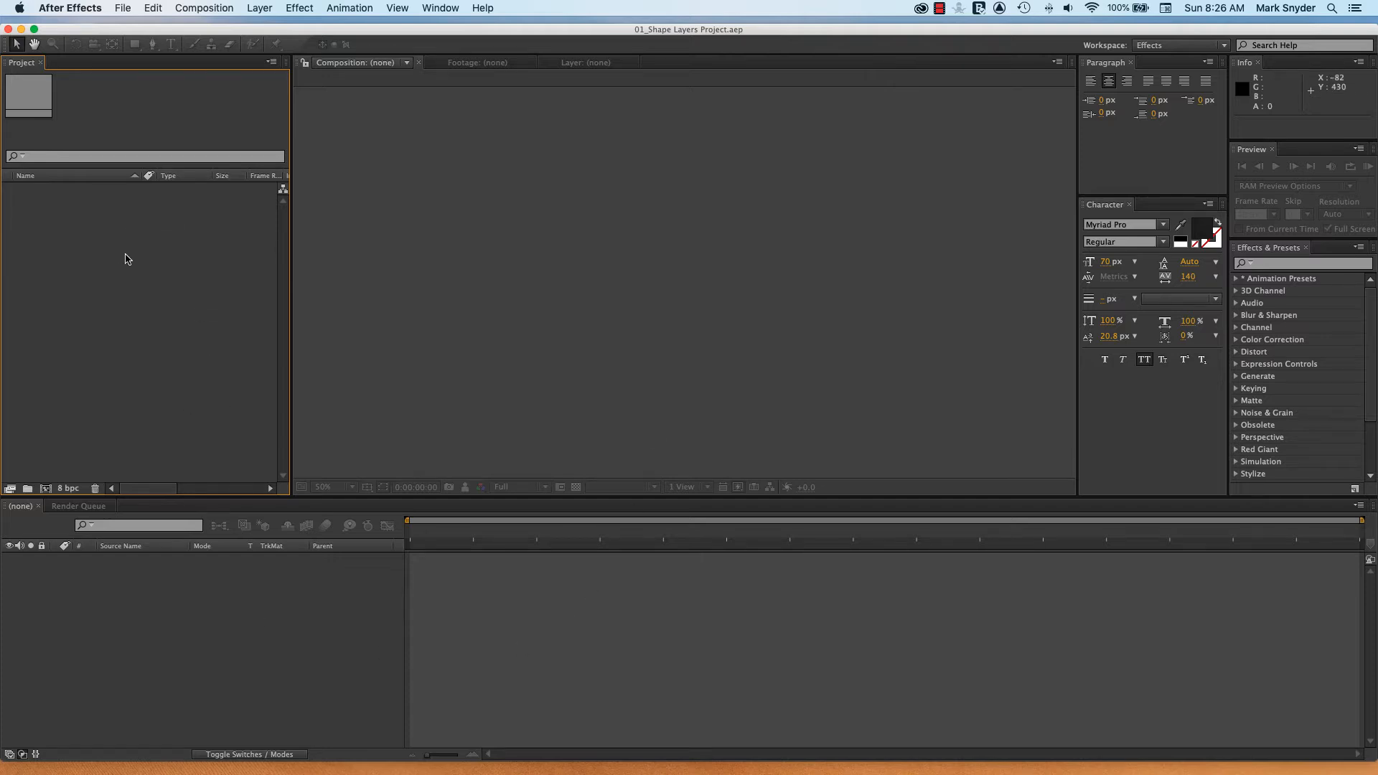
- Start a new composition and name it Basic Shape Layer Tut
{"action": "left_click", "coordinate": [200, 8]}
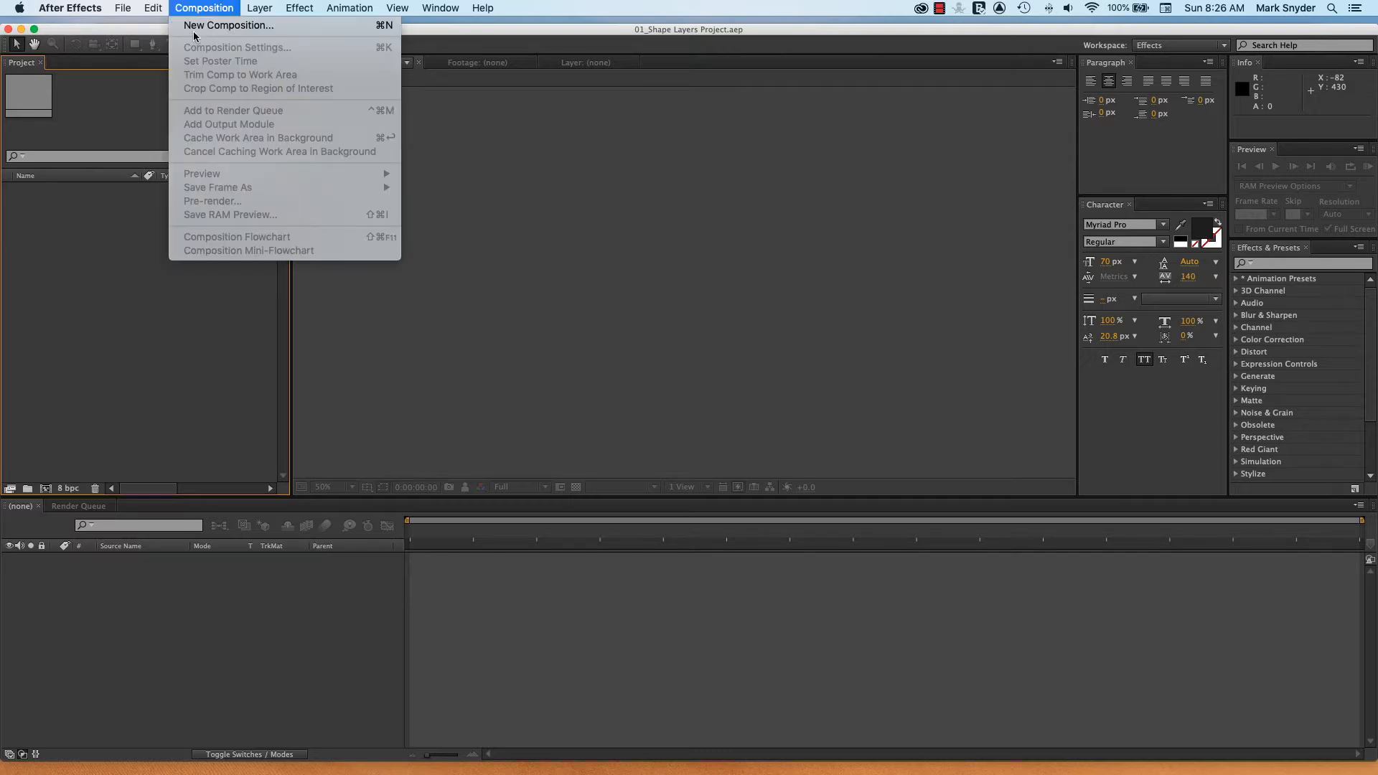
{"action": "left_click", "coordinate": [99, 309]}
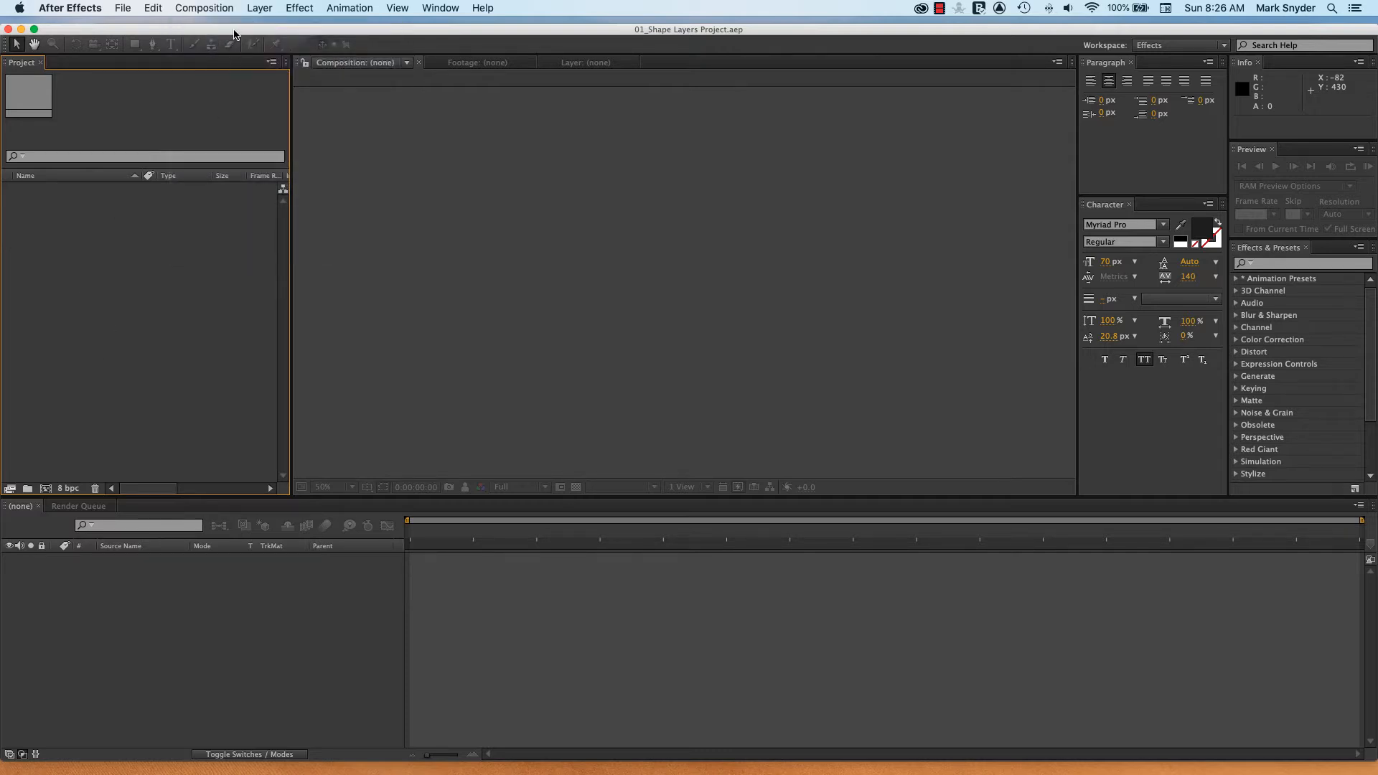
{"action": "right_click", "coordinate": [129, 283]}
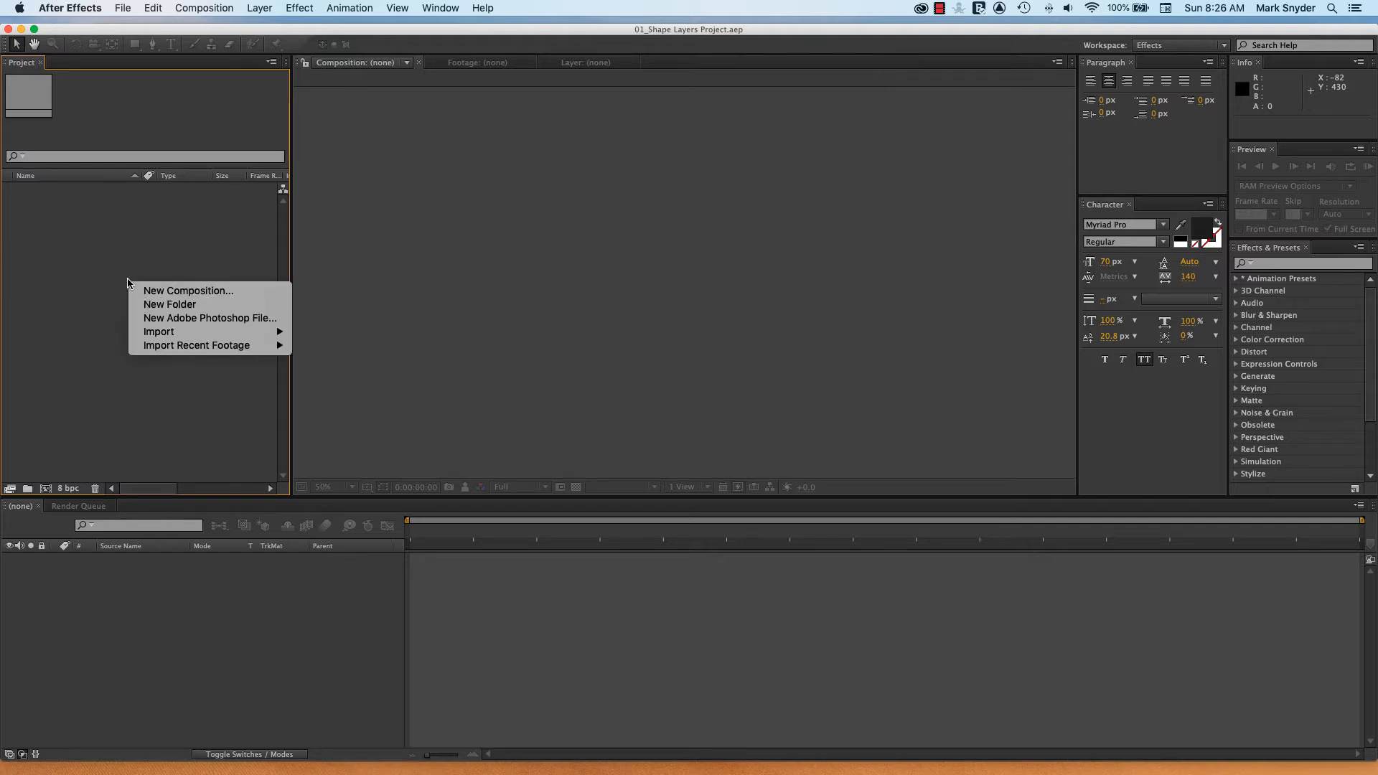
{"action": "left_click", "coordinate": [183, 291]}
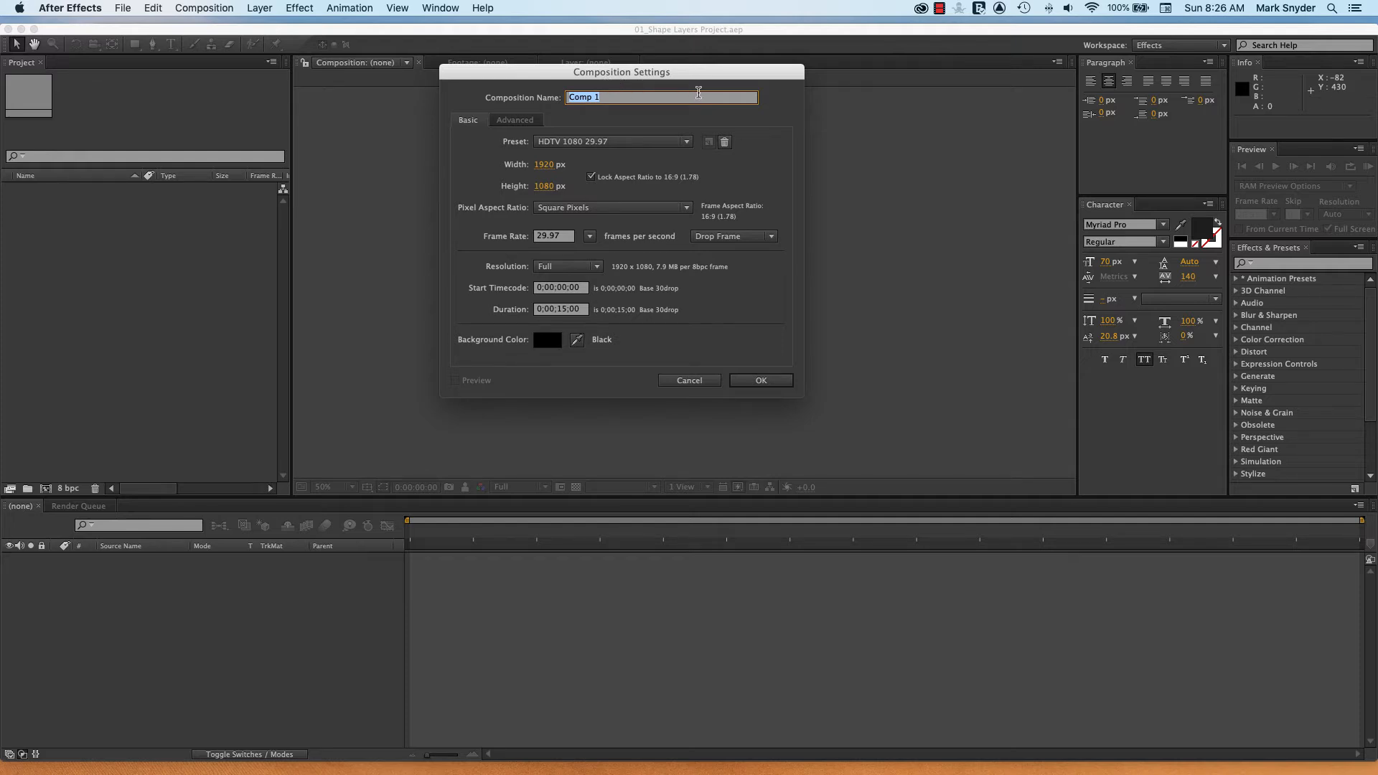
{"action": "type", "text": "Basic Shape Layer Tut"}
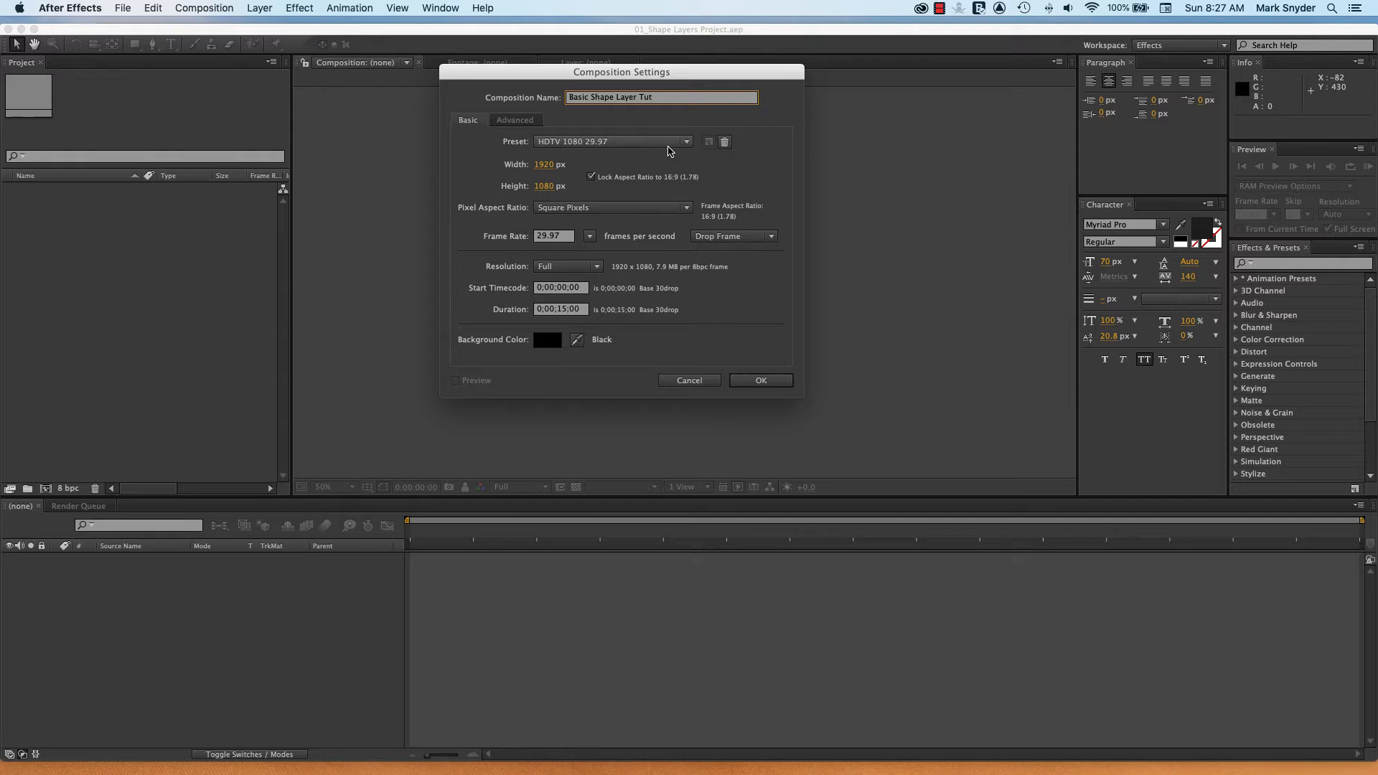
- Keep the HDTV 1080 29.97 preset, enter 10 as the duration and create the composition
{"action": "left_click", "coordinate": [687, 143]}
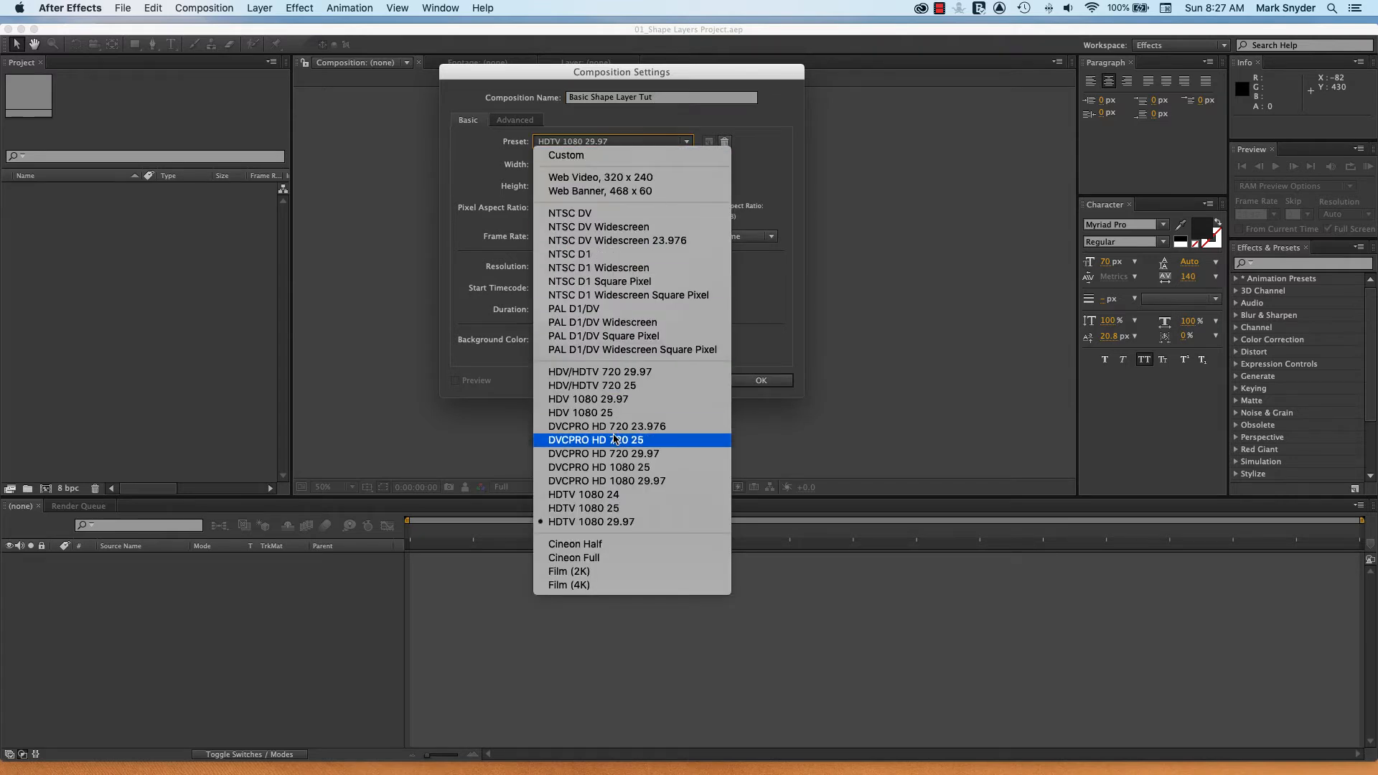
{"action": "left_click", "coordinate": [772, 321]}
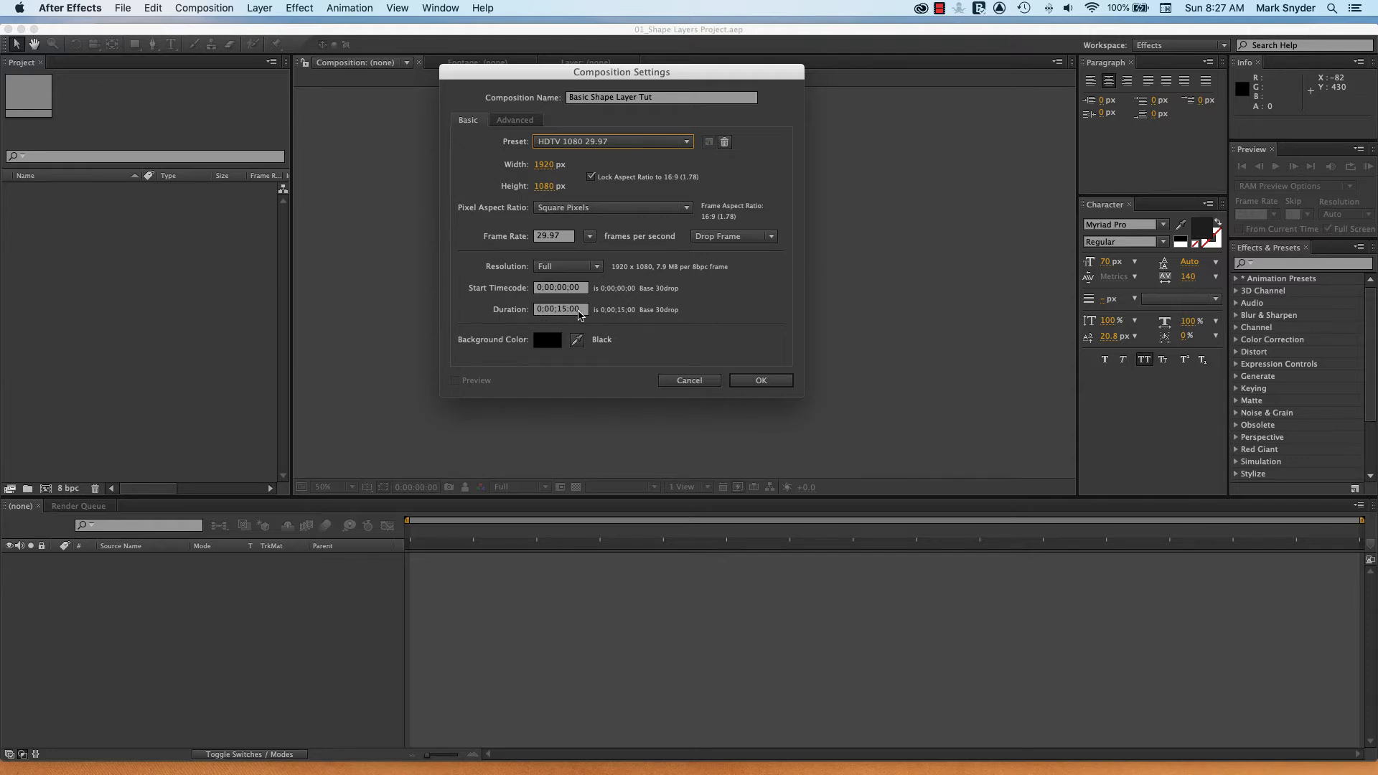
{"action": "left_click", "coordinate": [581, 314]}
{"action": "type", "text": "10"}
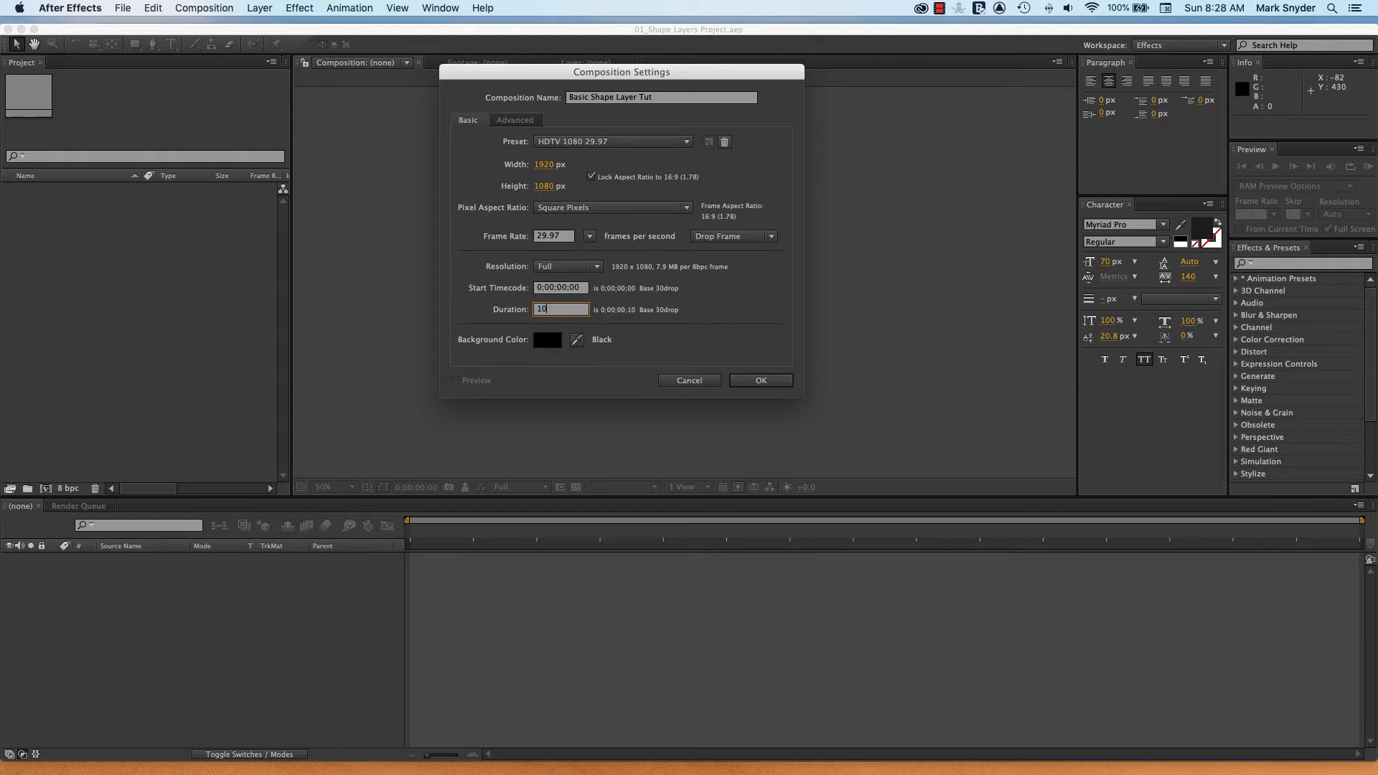
{"action": "key", "text": "Return"}
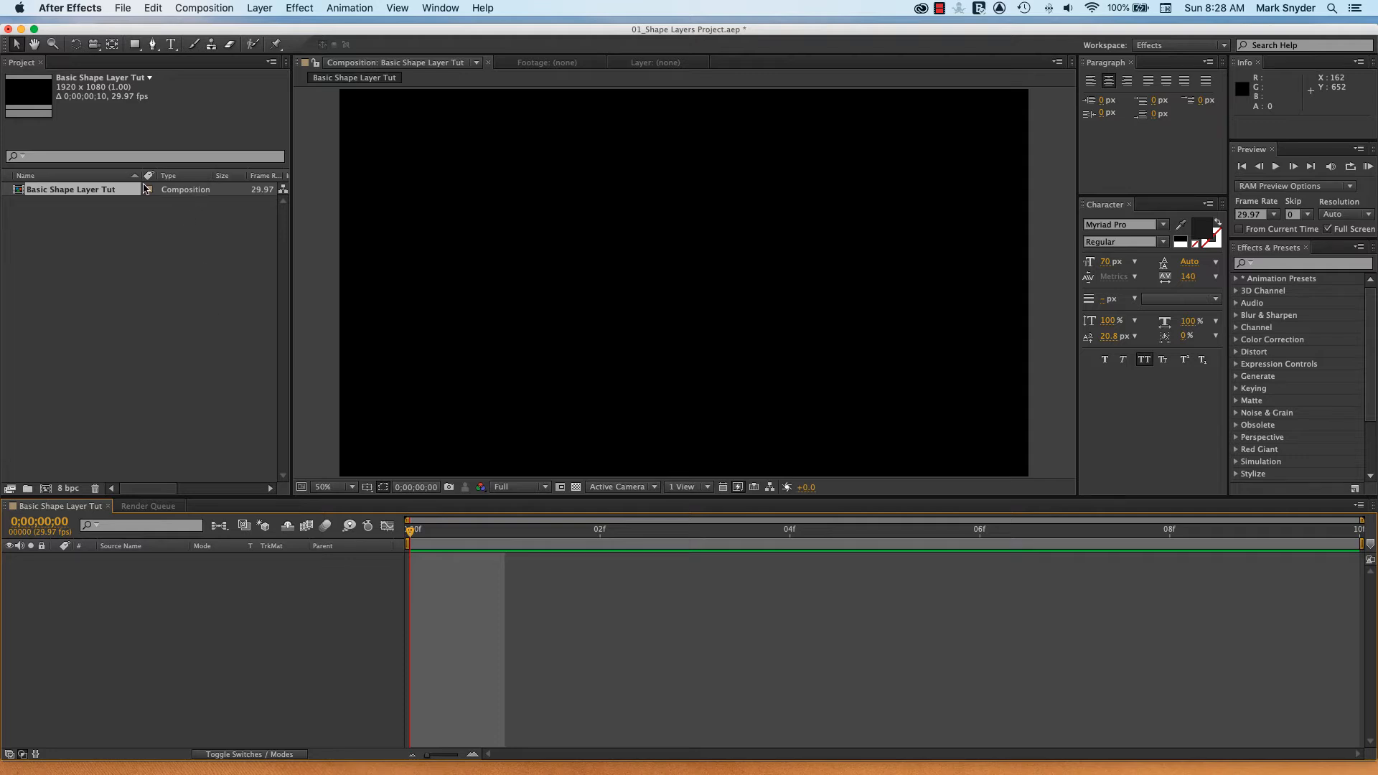
- Change the Basic Shape Layer Tut composition's duration to ten seconds by entering 1000 in its settings
{"action": "right_click", "coordinate": [204, 194]}
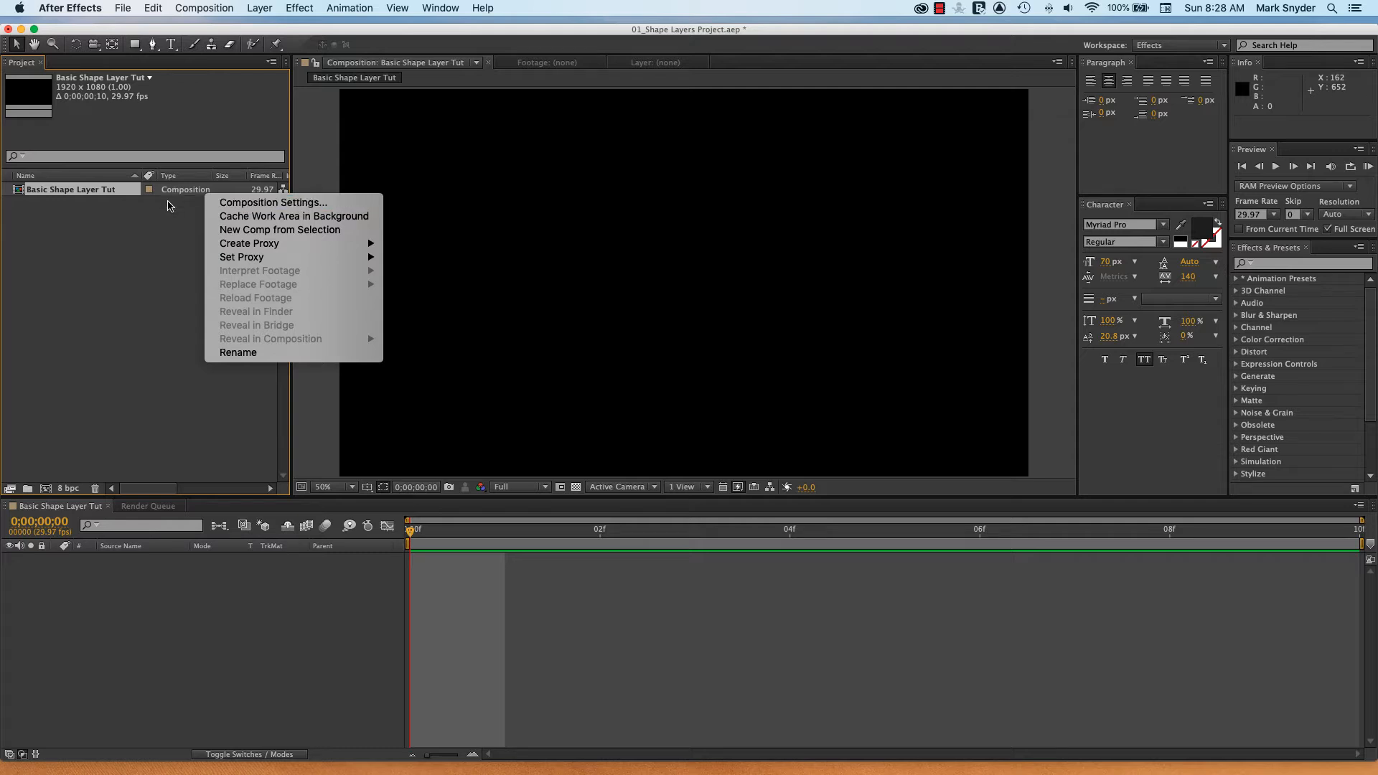
{"action": "left_click", "coordinate": [169, 204]}
{"action": "left_click", "coordinate": [208, 9]}
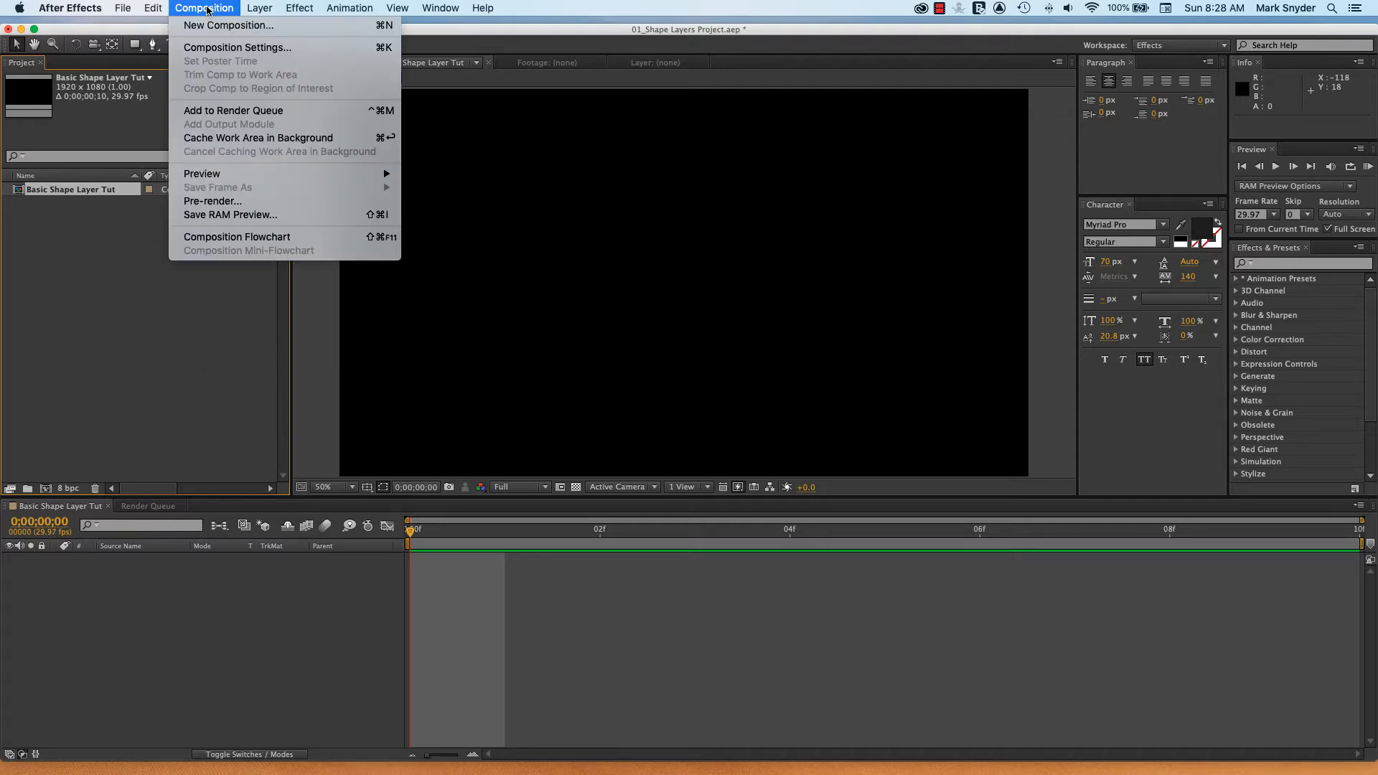
{"action": "left_click", "coordinate": [217, 48]}
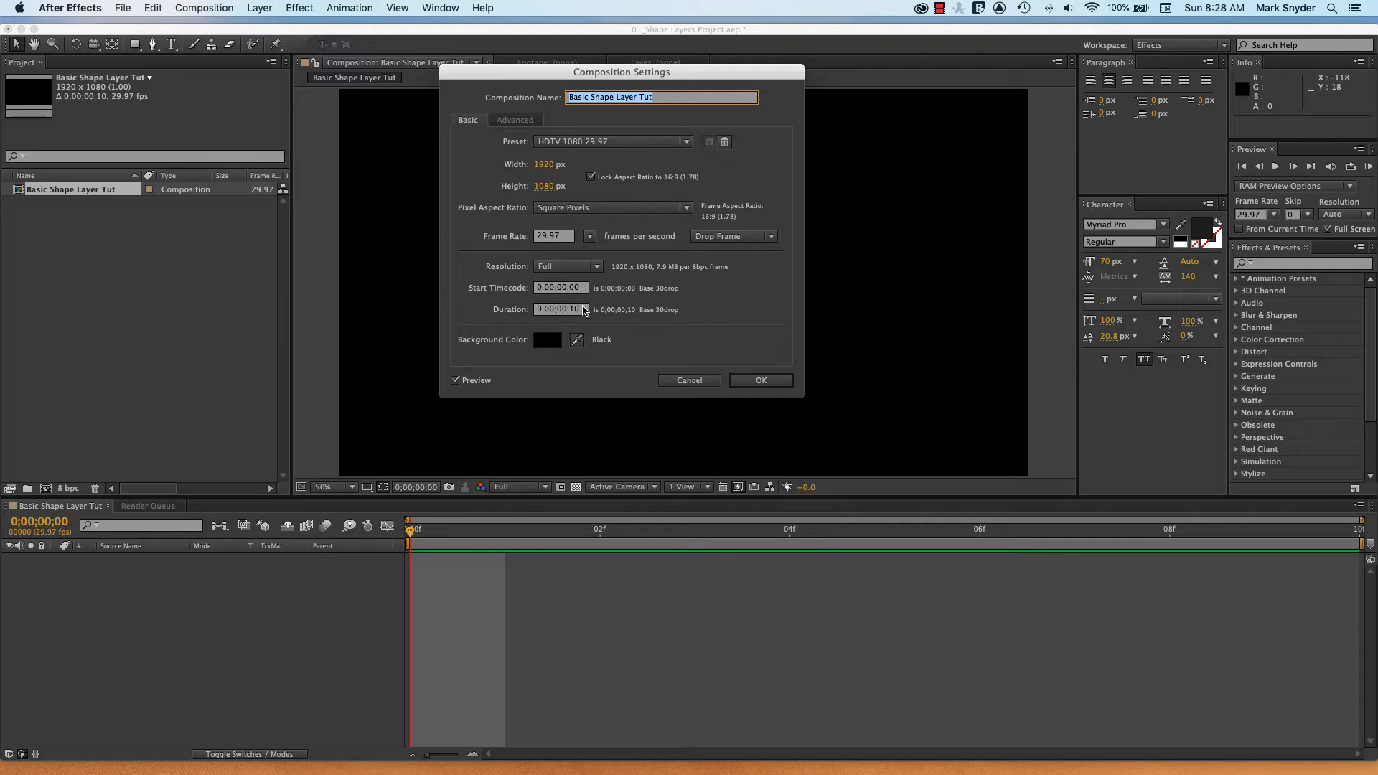
{"action": "left_click", "coordinate": [583, 310]}
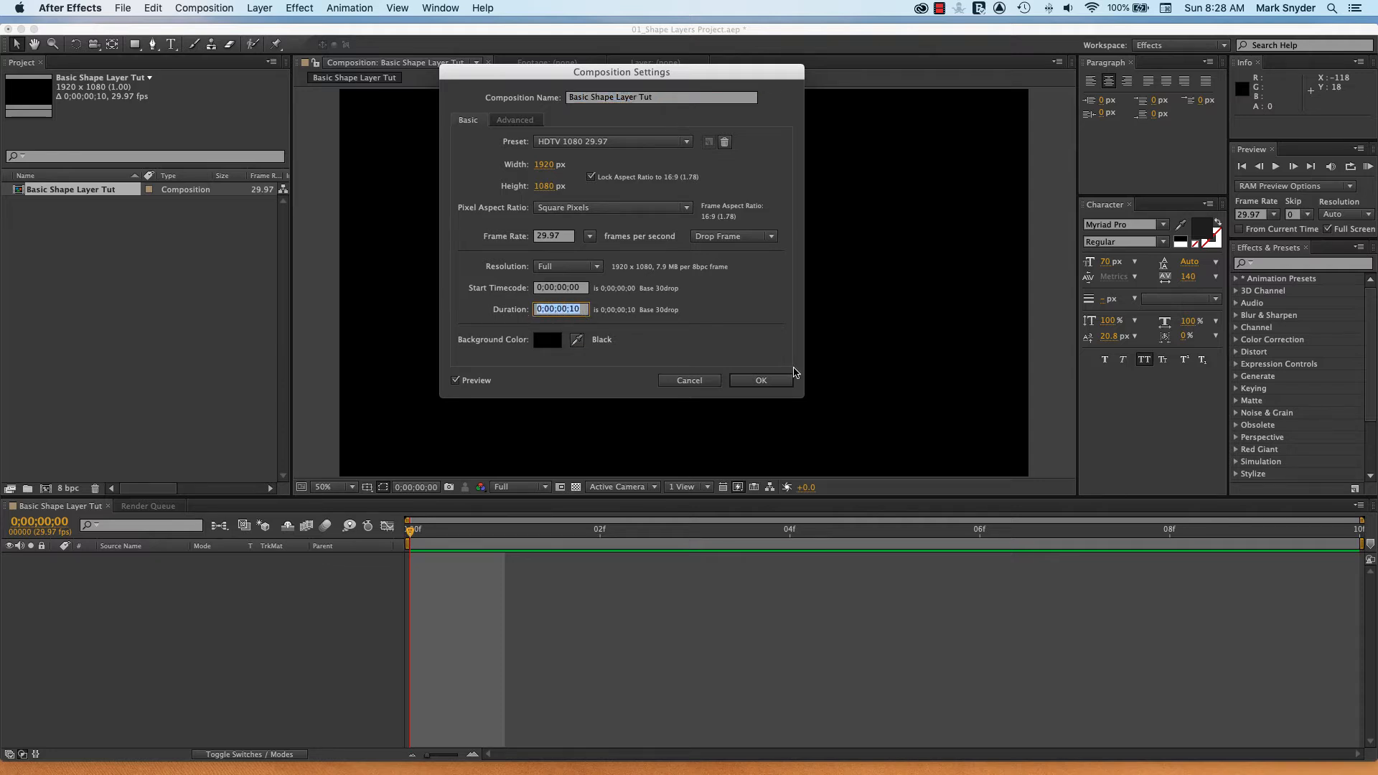
{"action": "type", "text": "1000"}
{"action": "left_click", "coordinate": [761, 380]}
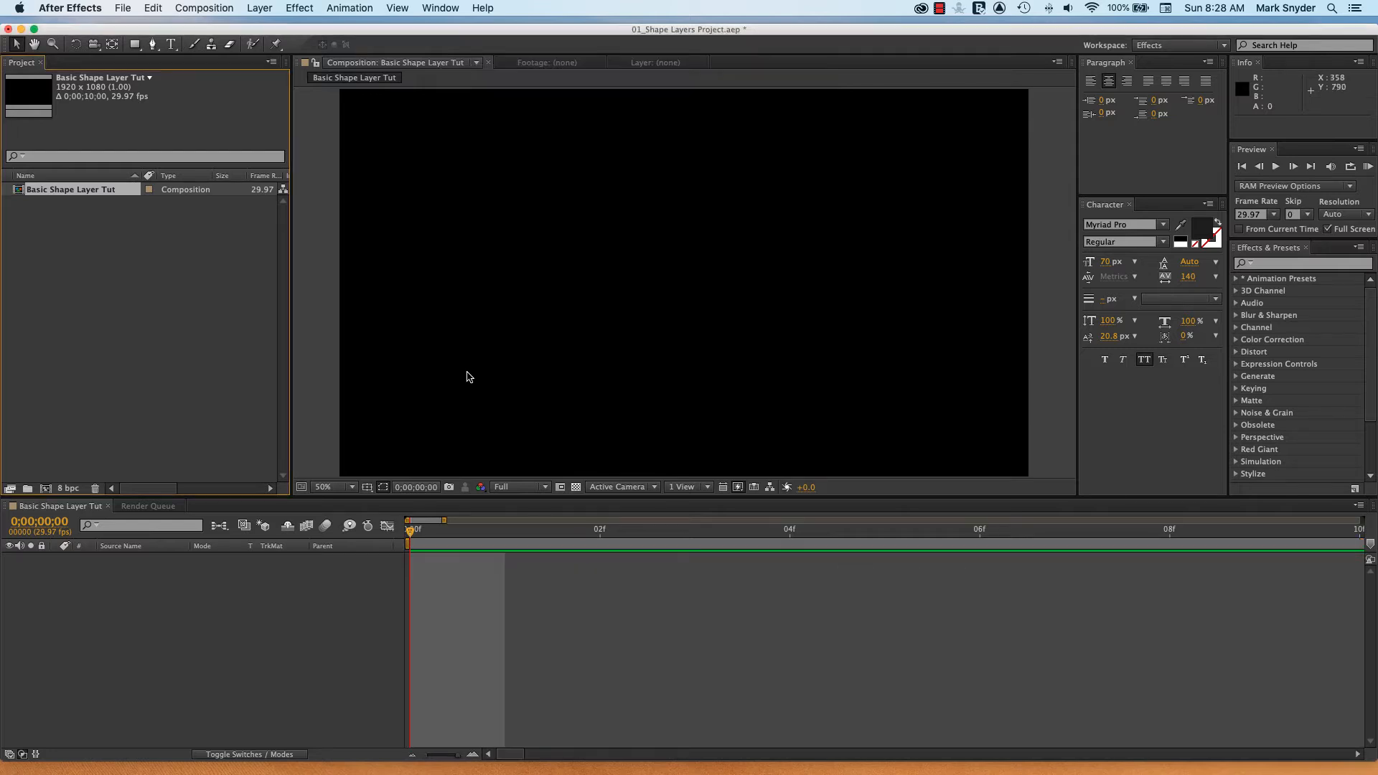
- Check the Basic Shape Layer Tut composition's settings and leave them without making changes
{"action": "left_click", "coordinate": [122, 245]}
{"action": "left_click", "coordinate": [89, 191]}
{"action": "right_click", "coordinate": [183, 198]}
{"action": "left_click", "coordinate": [224, 207]}
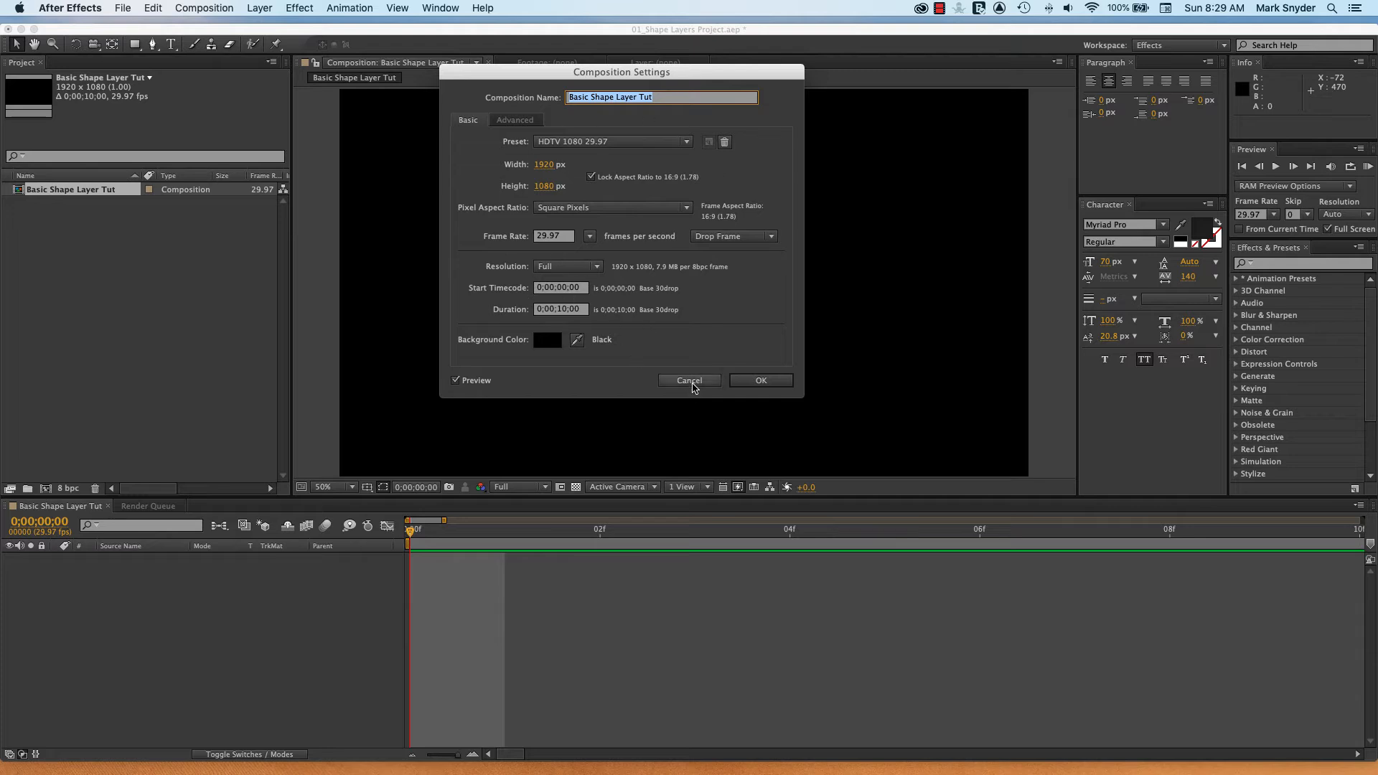
{"action": "left_click", "coordinate": [691, 381]}
- Open the Basic Shape Layer Tut composition in the timeline, and deselect it in the project
{"action": "left_click", "coordinate": [134, 332]}
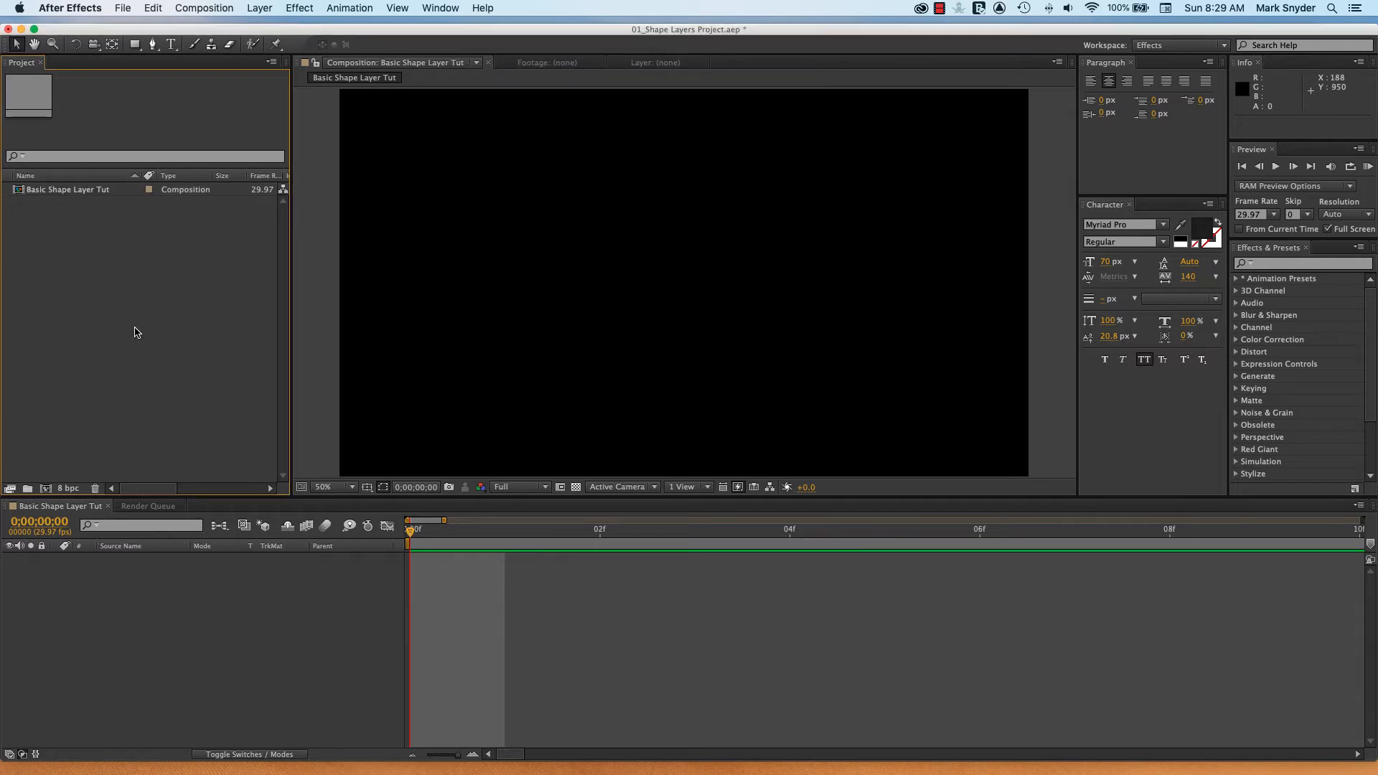
{"action": "left_click", "coordinate": [93, 192]}
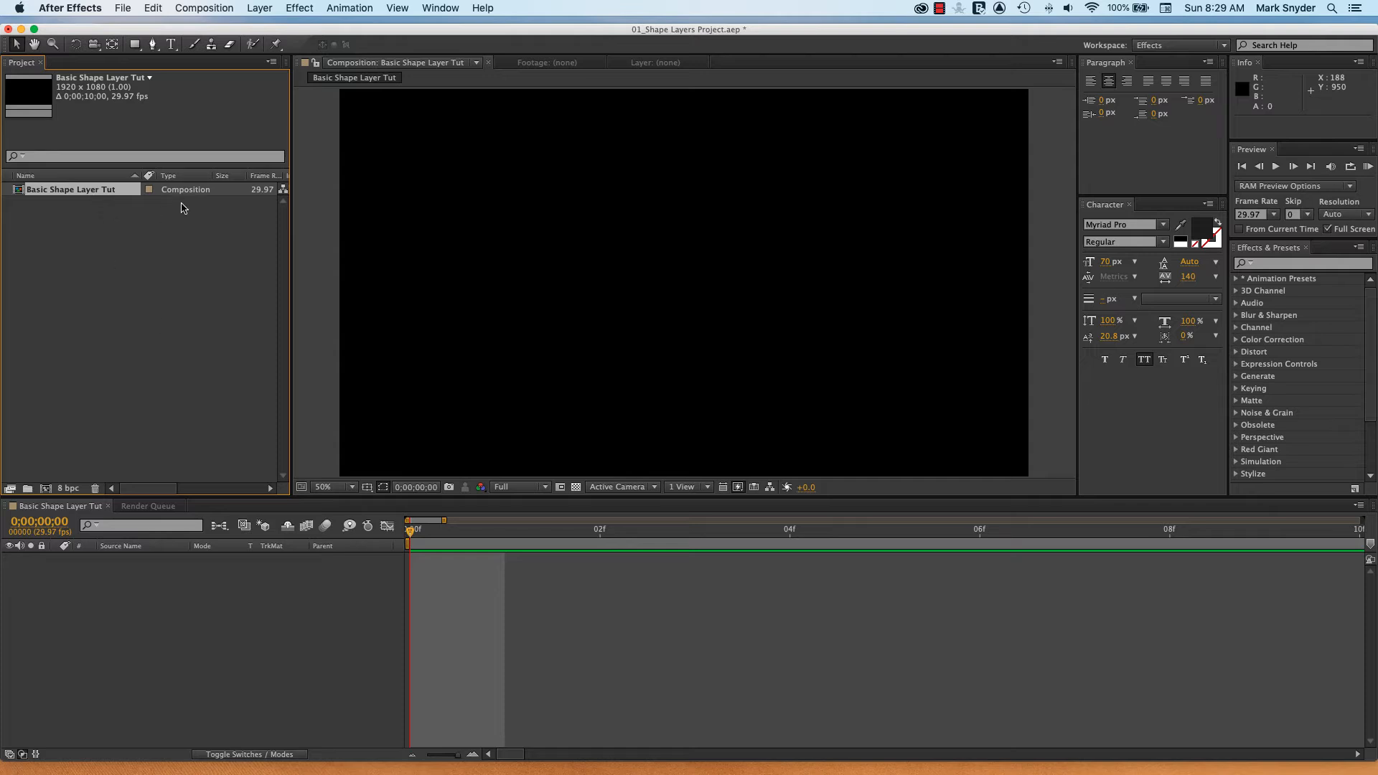
{"action": "double_click", "coordinate": [119, 193]}
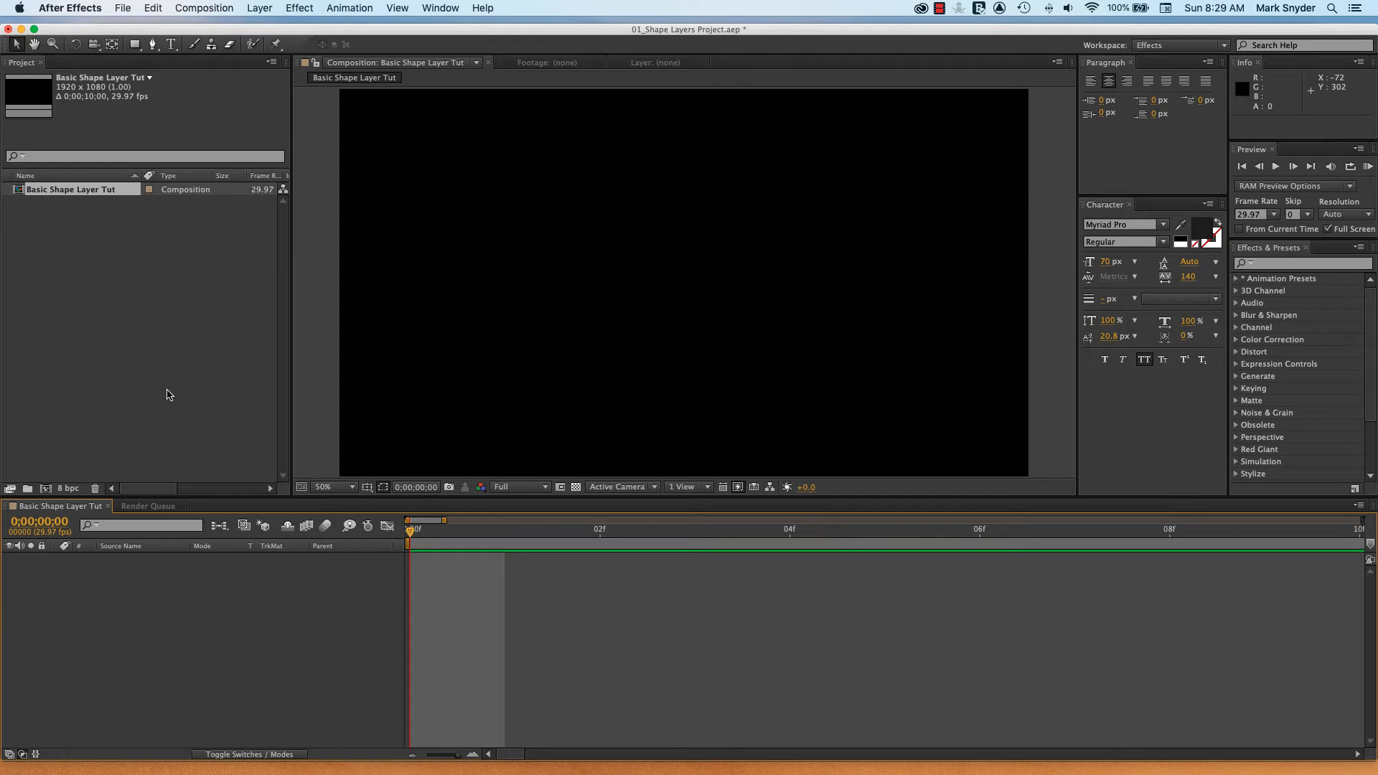
{"action": "left_click", "coordinate": [194, 393]}
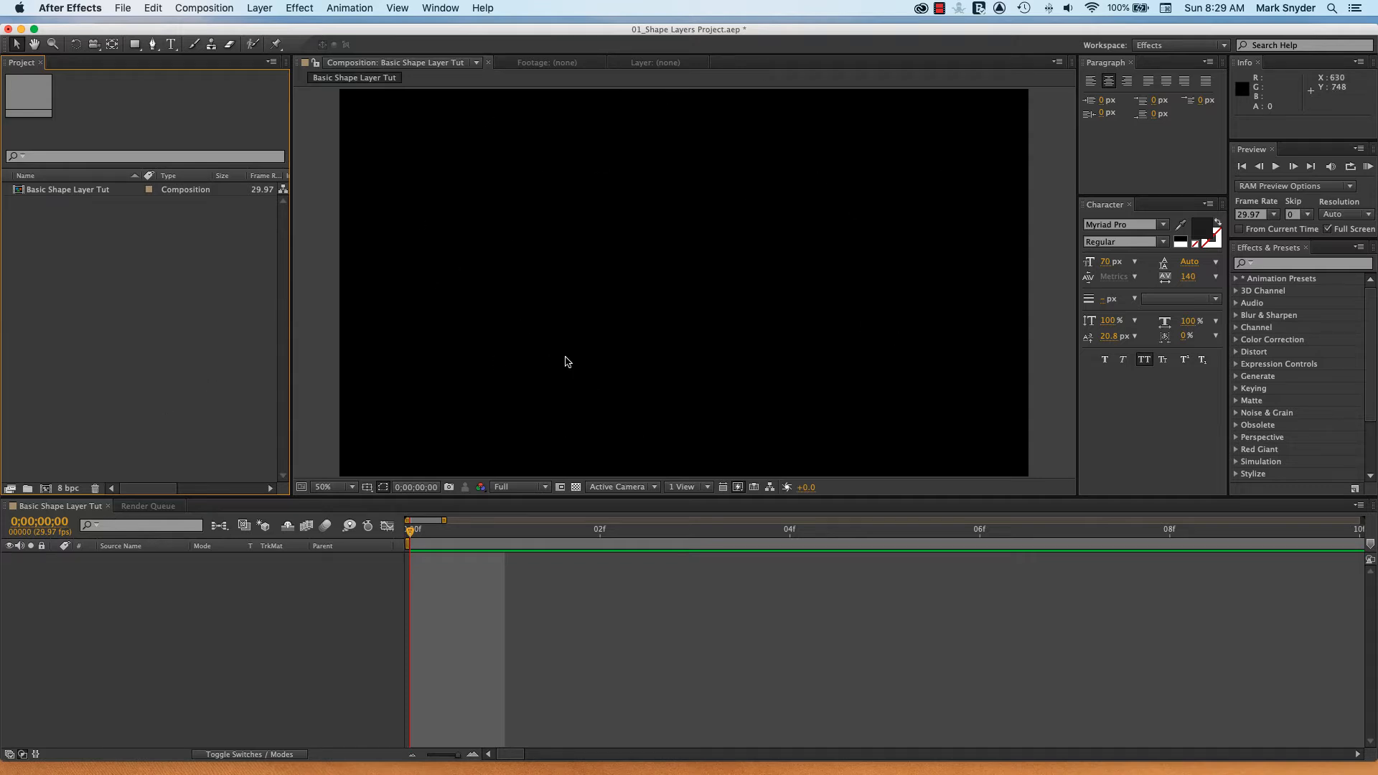
- Draw a wide rectangle with the Rectangle Tool in the lower-left area of the composition, creating a new shape layer
{"action": "left_click", "coordinate": [135, 44]}
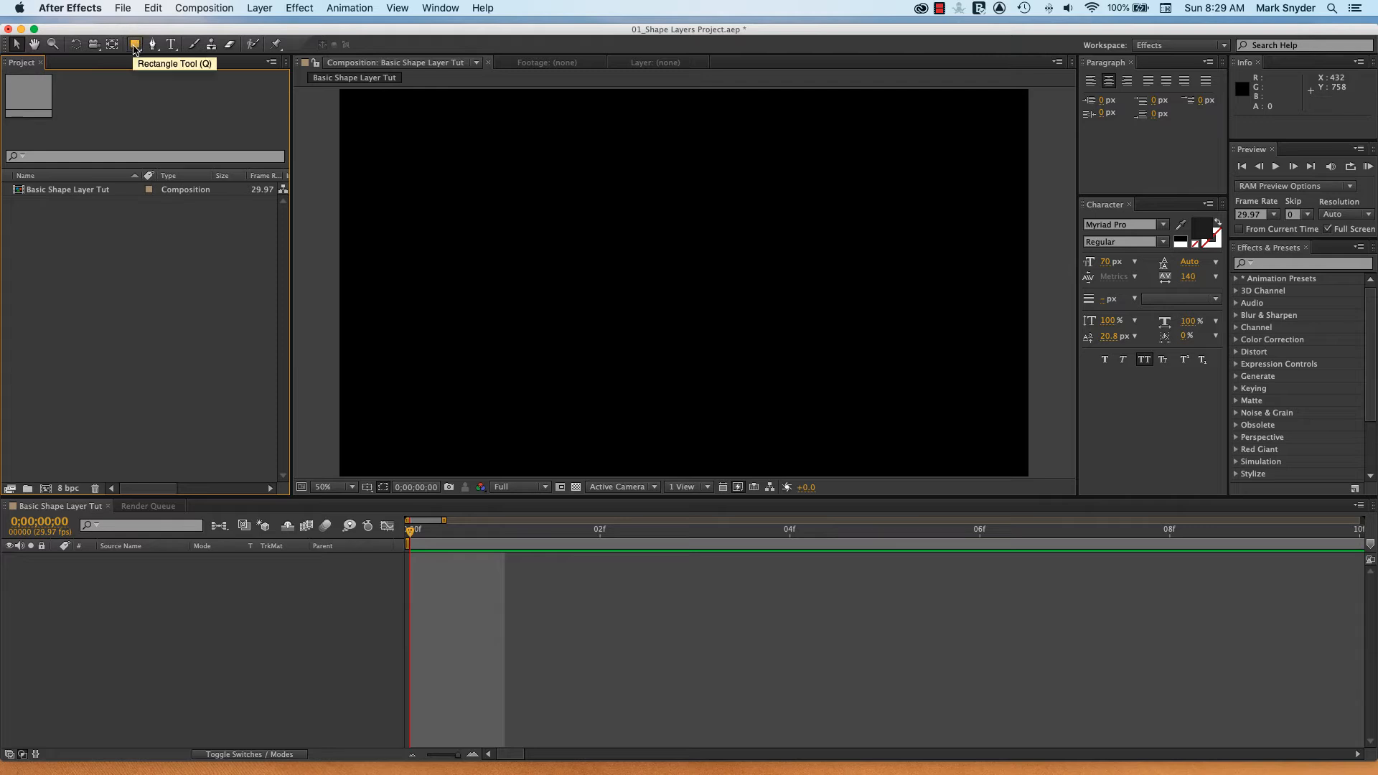
{"action": "left_click", "coordinate": [135, 45]}
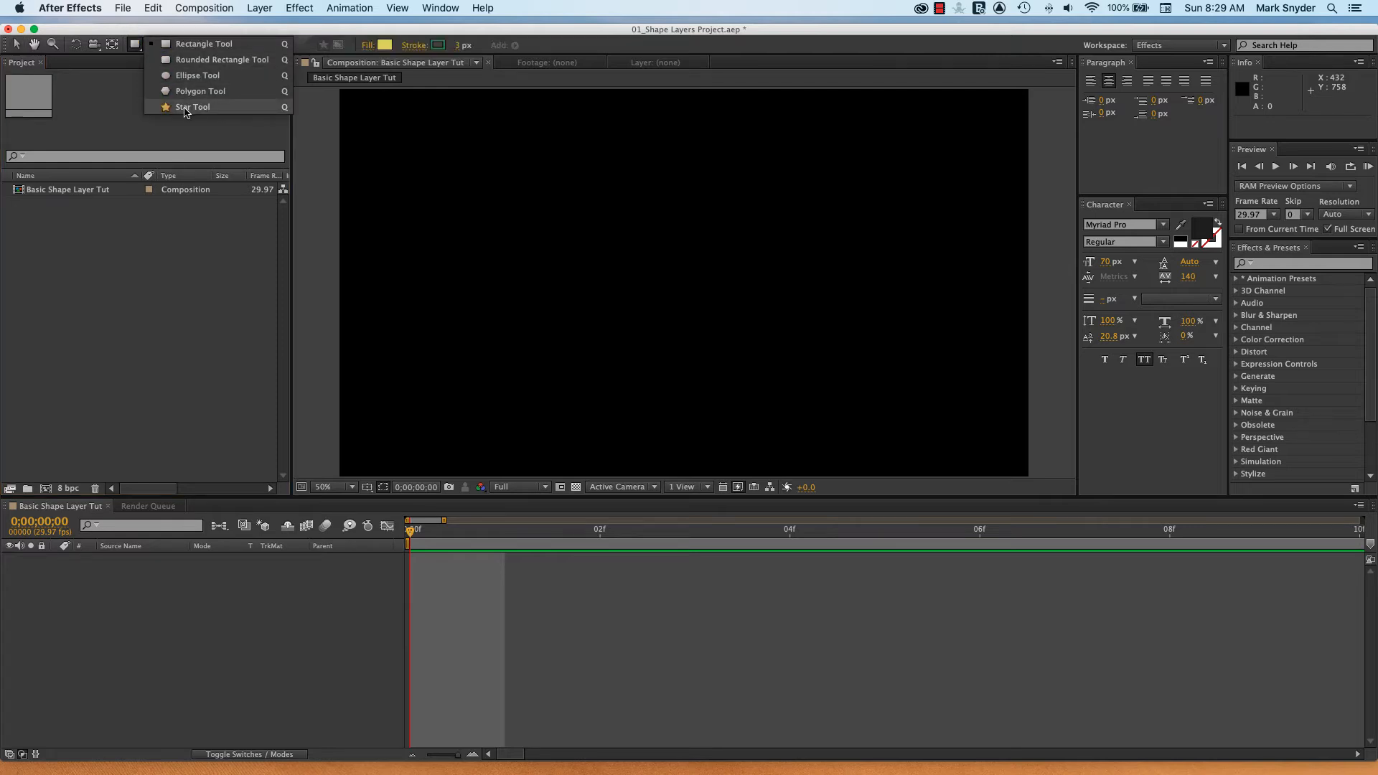
{"action": "left_click", "coordinate": [189, 47]}
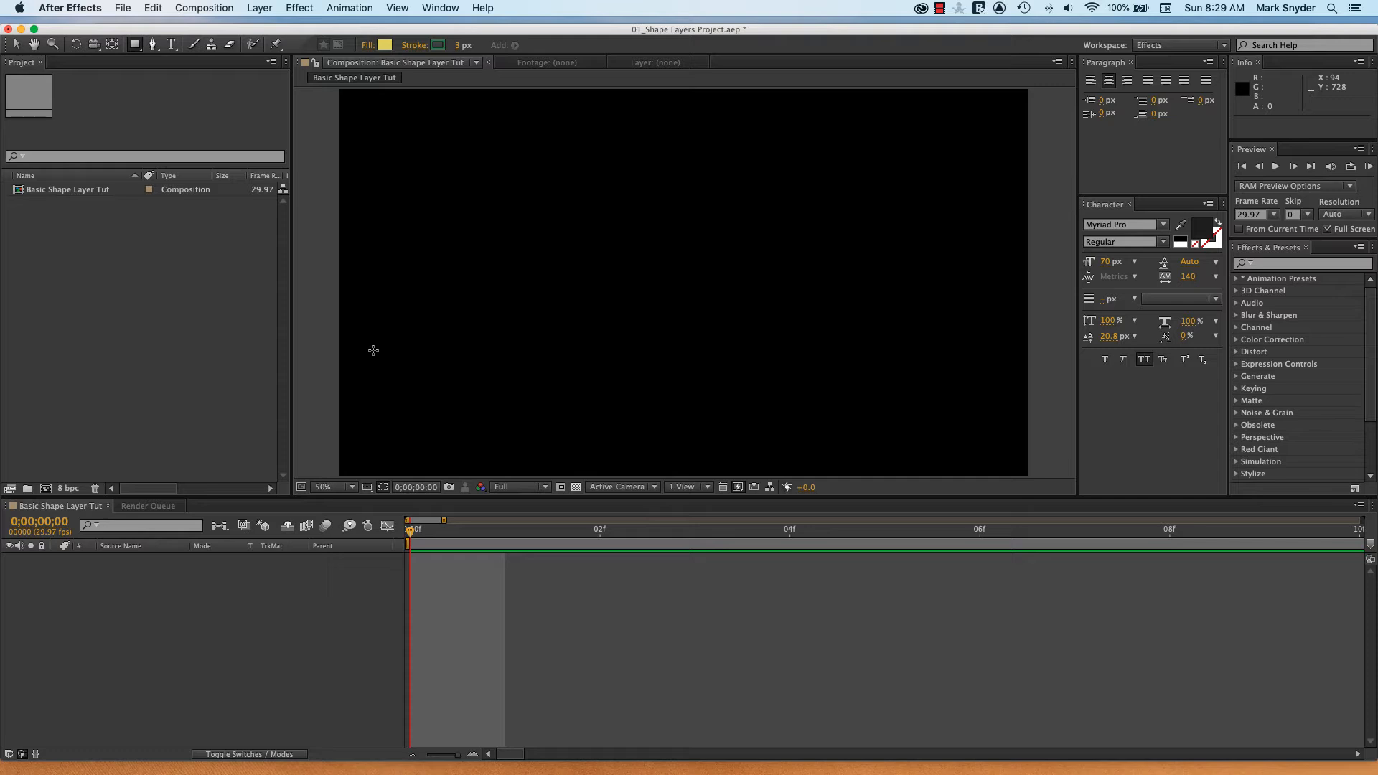
{"action": "left_click_drag", "start_coordinate": [374, 348], "coordinate": [494, 416]}
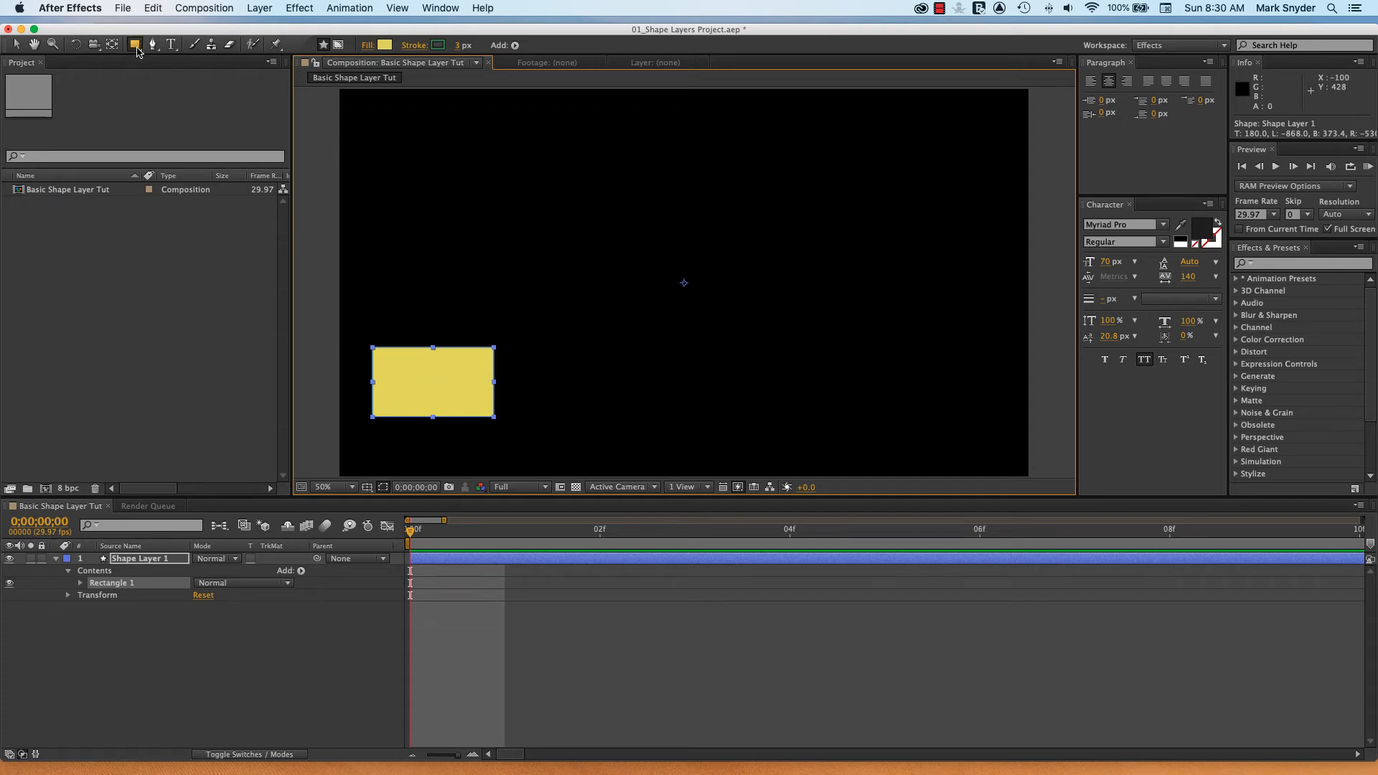
- Draw four more rectangles on the same shape layer, spread across the upper area and right side of the composition, undoing a small trial rectangle first
{"action": "left_click_drag", "start_coordinate": [434, 198], "coordinate": [463, 214]}
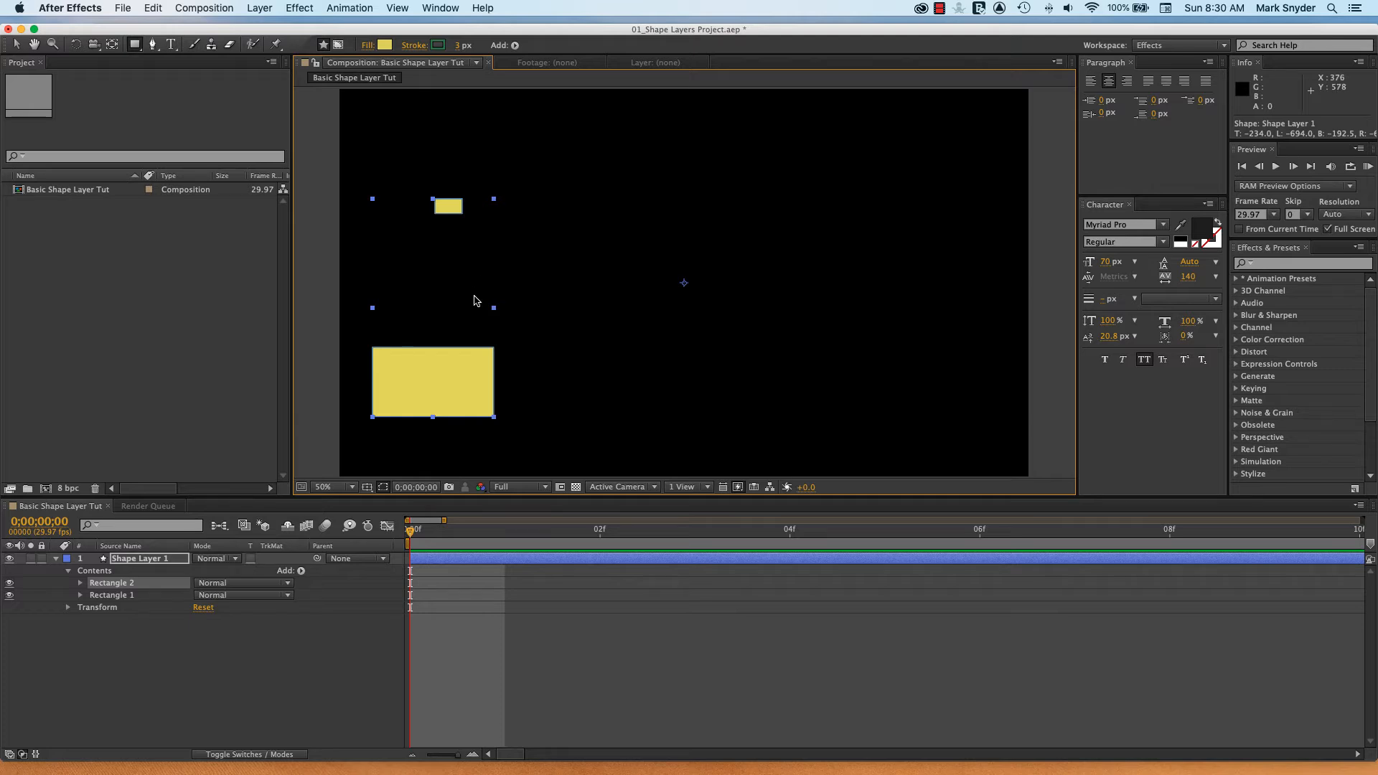
{"action": "key", "text": "cmd+z"}
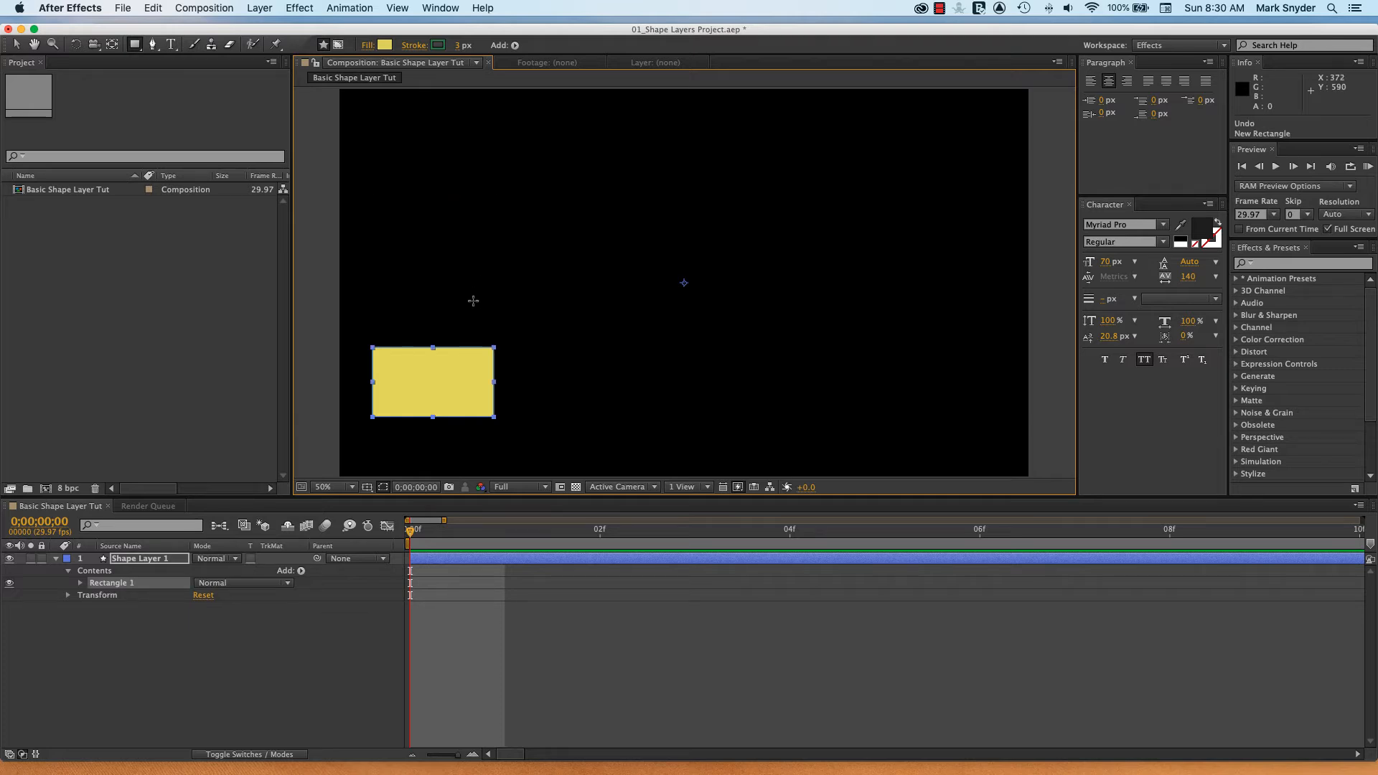
{"action": "left_click_drag", "start_coordinate": [433, 216], "coordinate": [456, 225]}
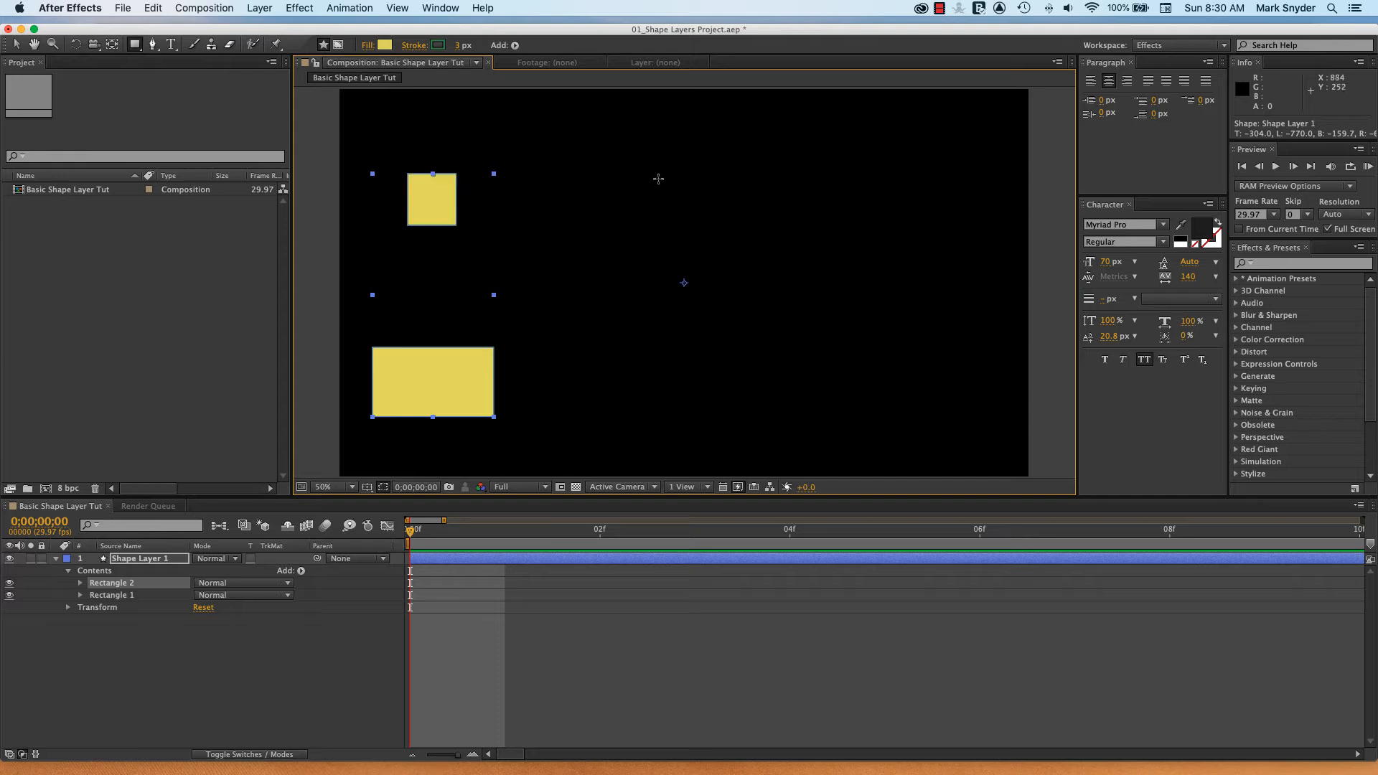
{"action": "left_click_drag", "start_coordinate": [681, 156], "coordinate": [716, 200]}
{"action": "left_click_drag", "start_coordinate": [811, 178], "coordinate": [920, 349]}
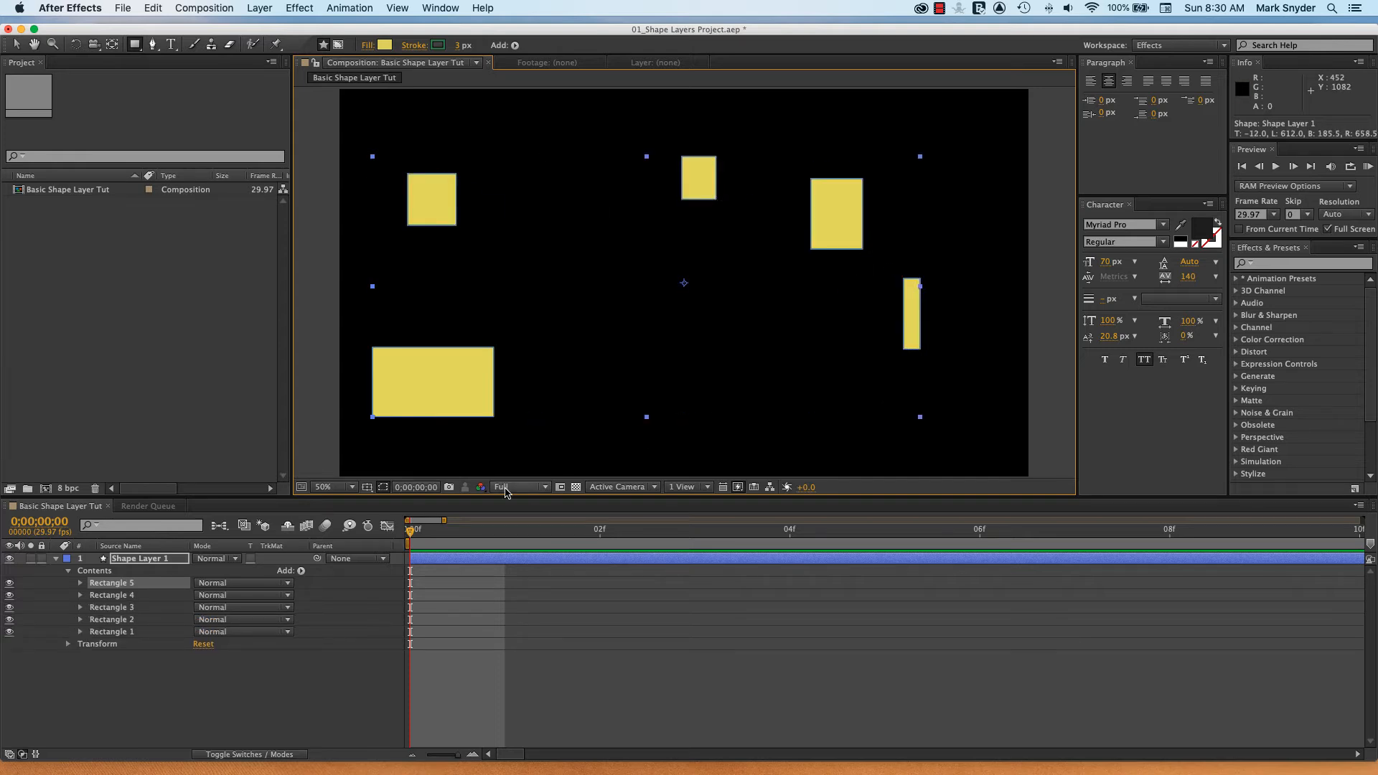
- Undo the four additional rectangles one by one, back to the single lower-left rectangle
{"action": "key", "text": "super+z"}
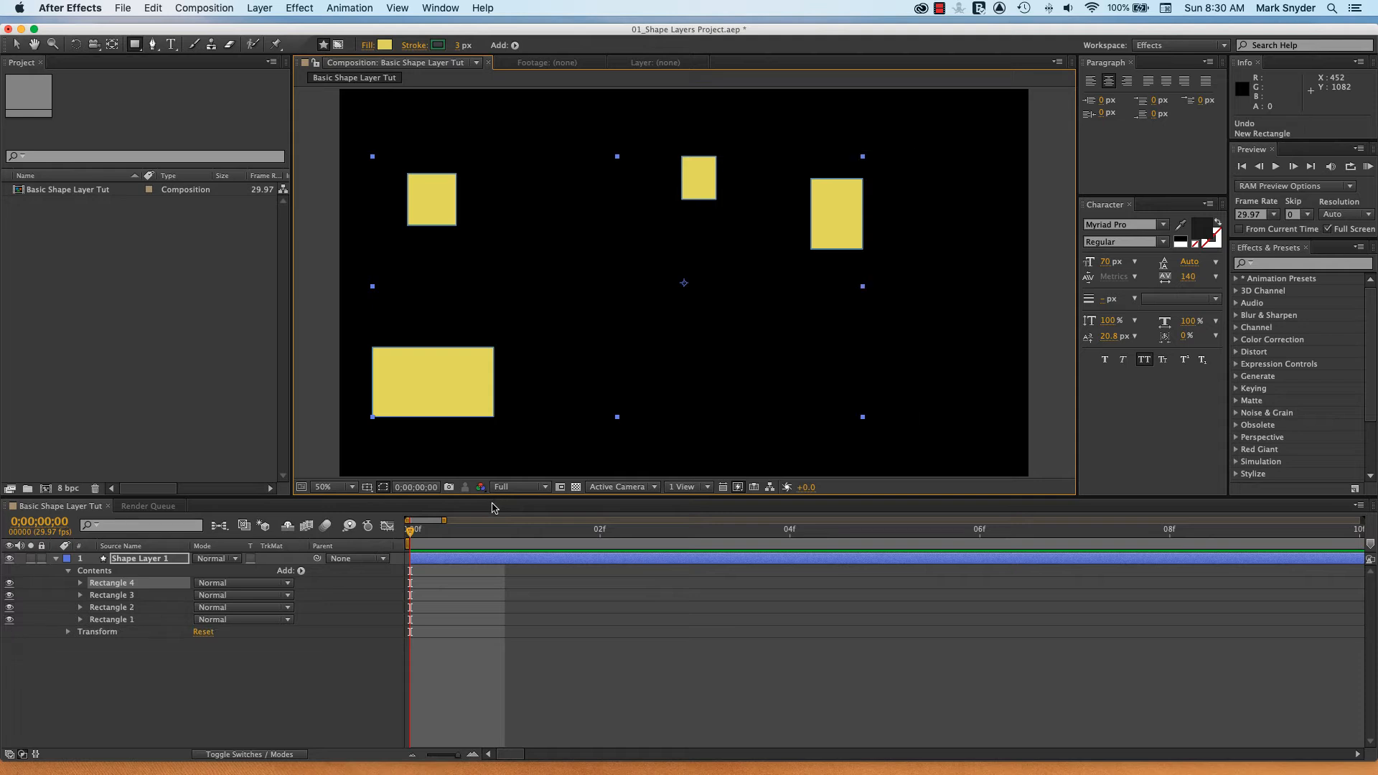
{"action": "key", "text": "super+z"}
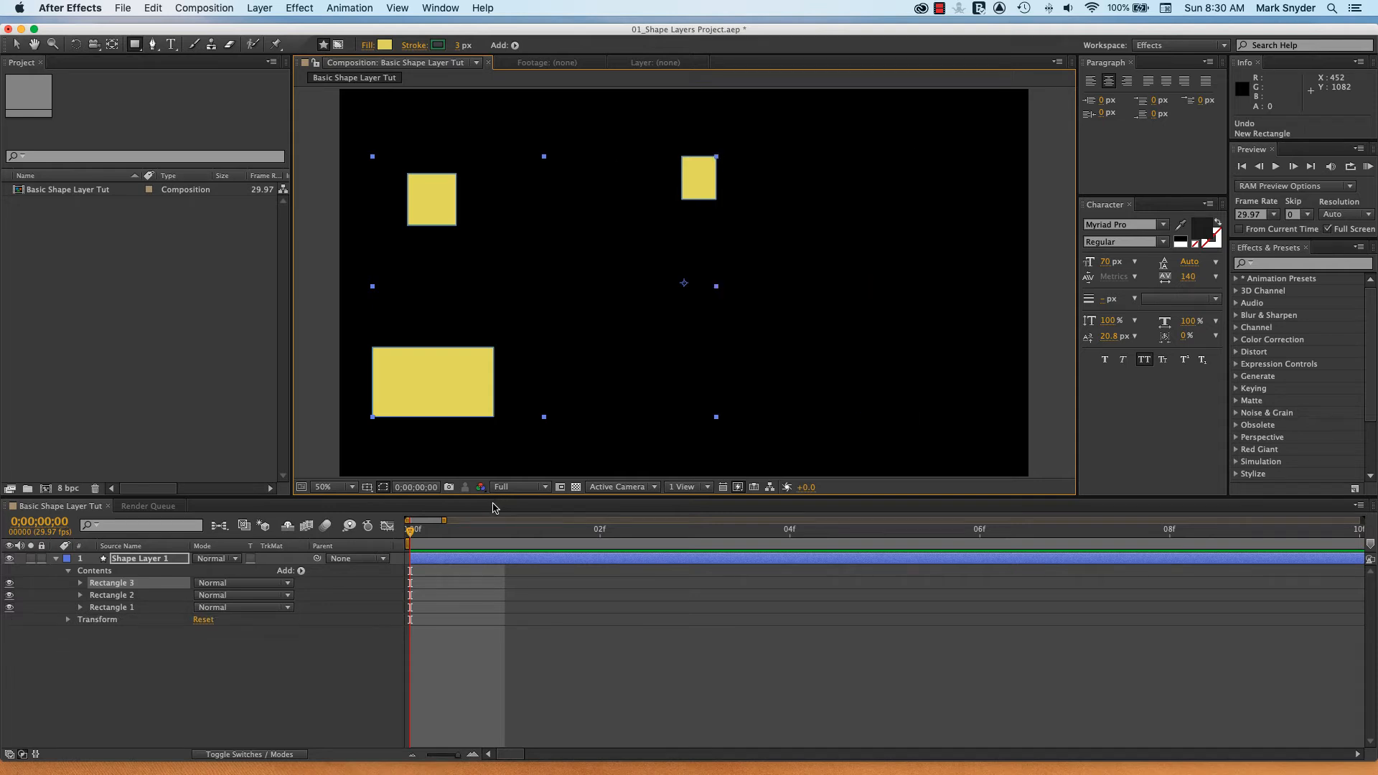
{"action": "key", "text": "super+z"}
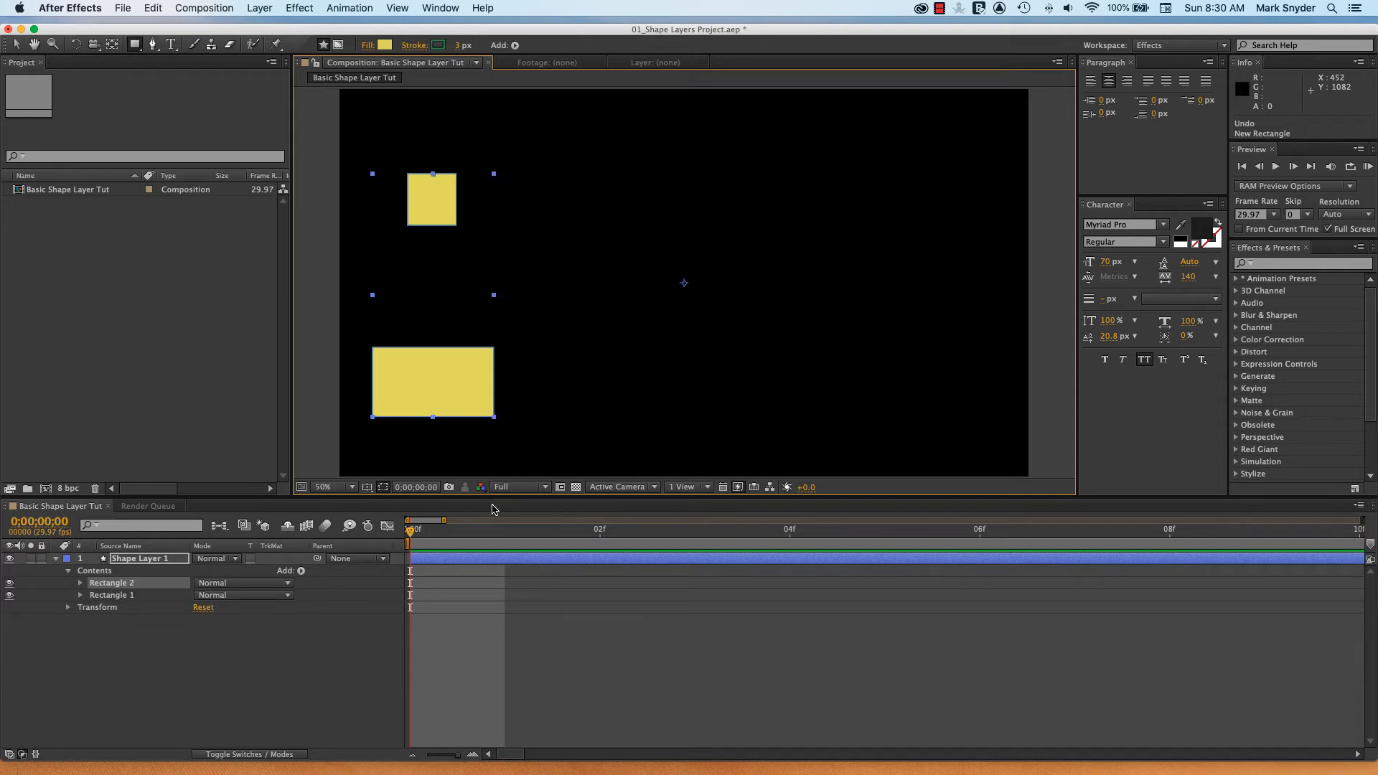
{"action": "key", "text": "super+z"}
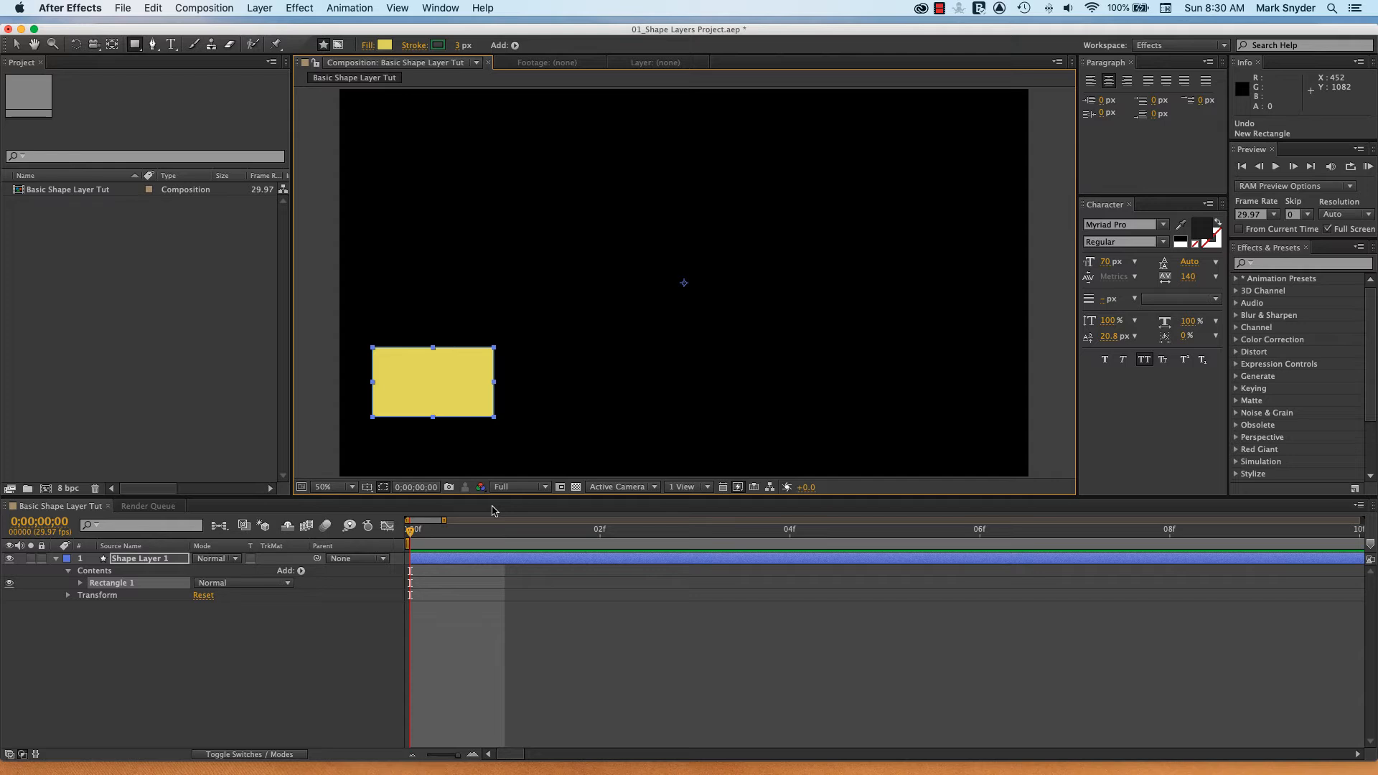
- Redo the four rectangles that were undone on the shape layer
{"action": "key", "text": "super+shift+z"}
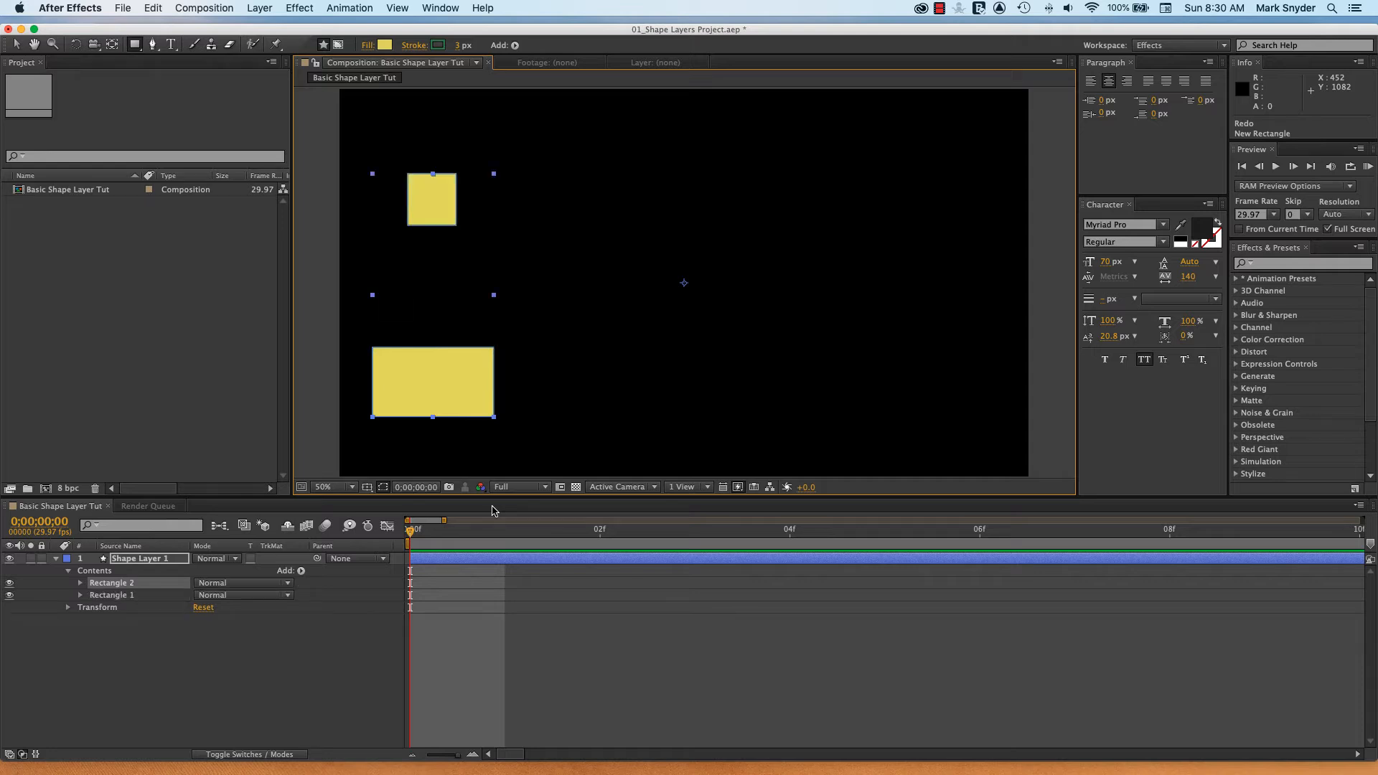
{"action": "key", "text": "super+shift+z"}
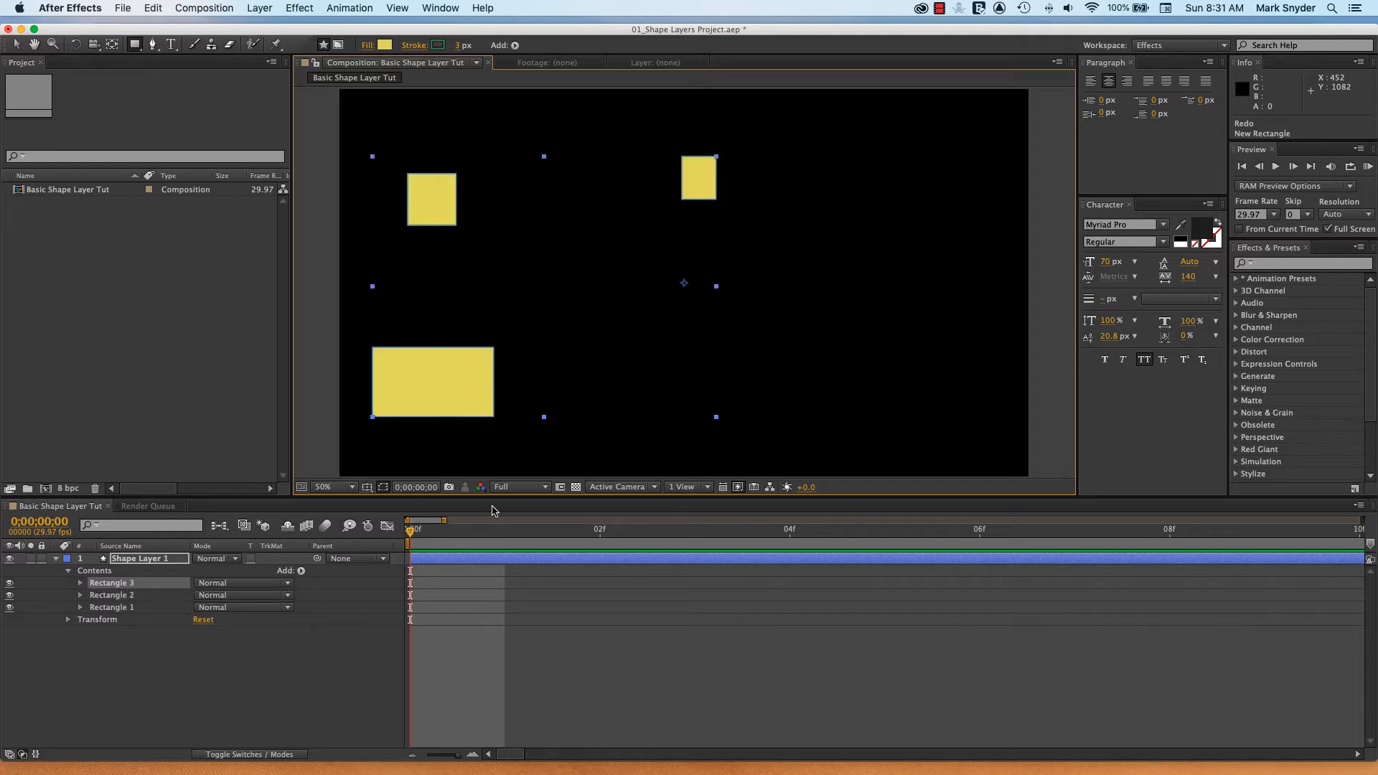
{"action": "key", "text": "super+shift+z"}
{"action": "key", "text": "super+shift+z"}
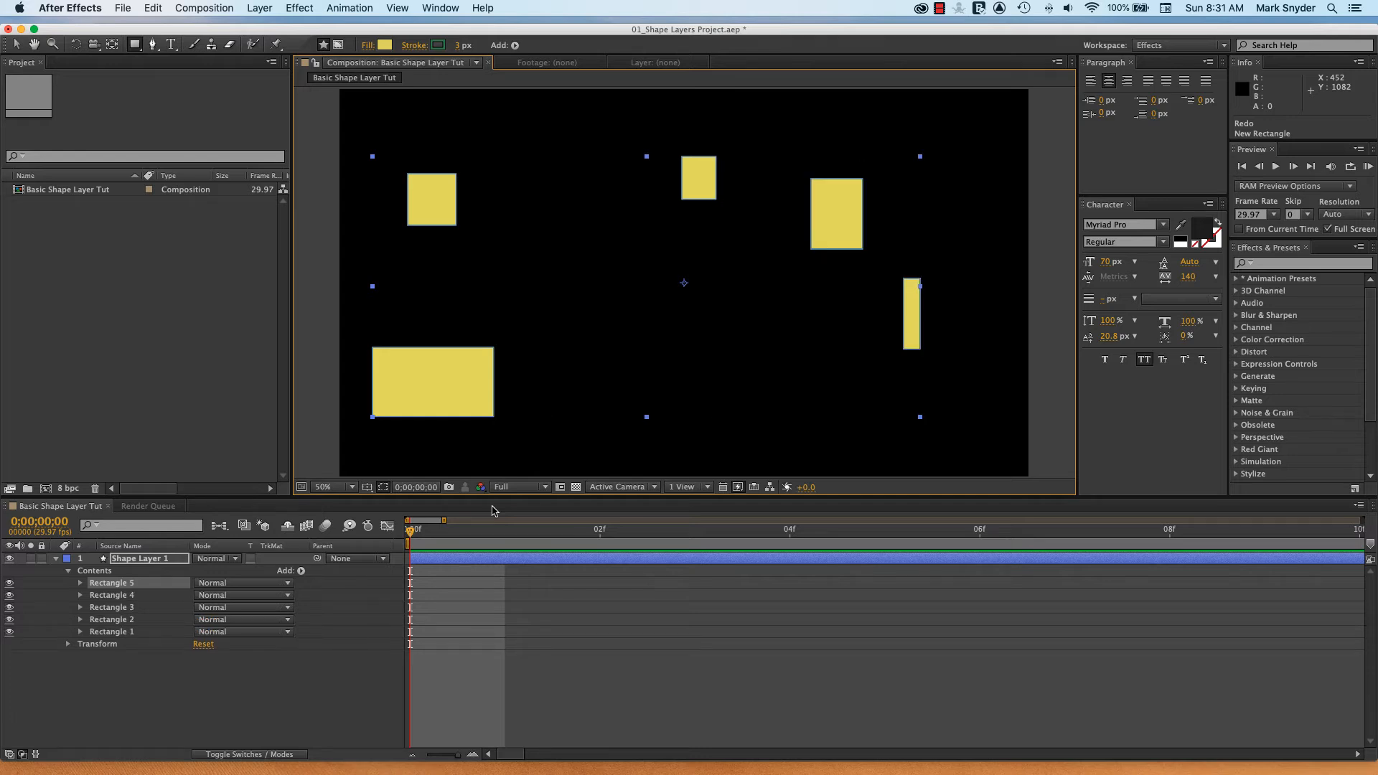
- Undo the four restored rectangles again, keeping only the first rectangle on the shape layer
{"action": "key", "text": "super+z"}
{"action": "key", "text": "super+z"}
{"action": "key", "text": "super+z"}
{"action": "key", "text": "super+z"}
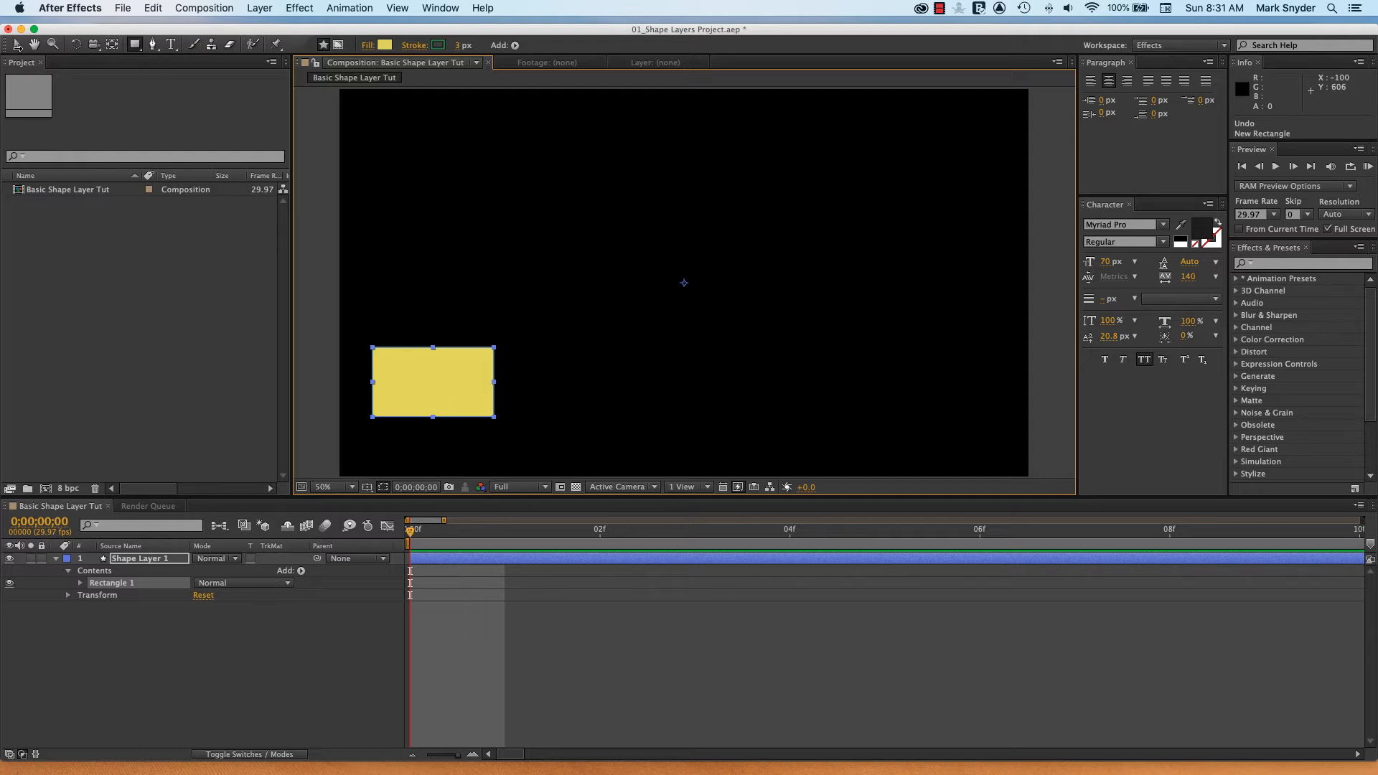
- Delete the remaining rectangle and its shape layer so the composition is empty
{"action": "left_click", "coordinate": [17, 47]}
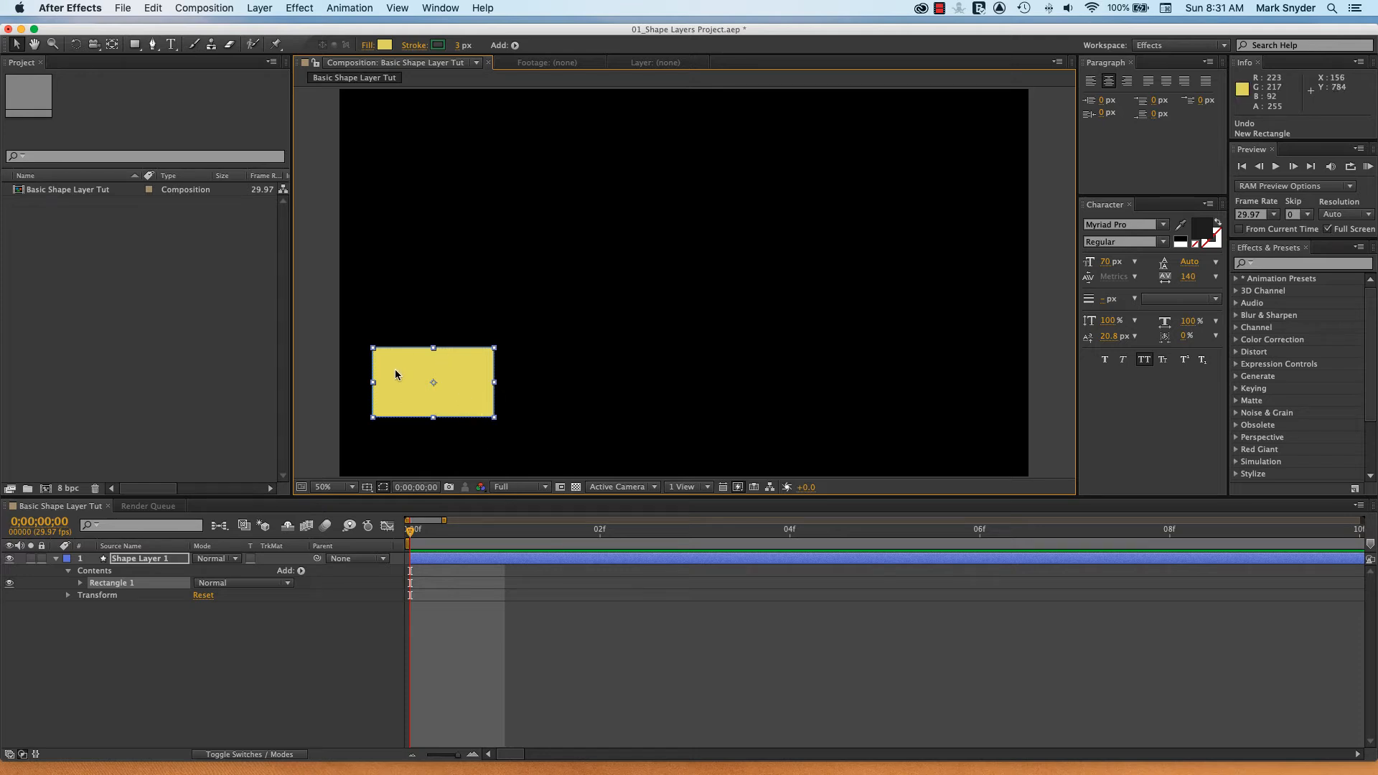
{"action": "key", "text": "Delete"}
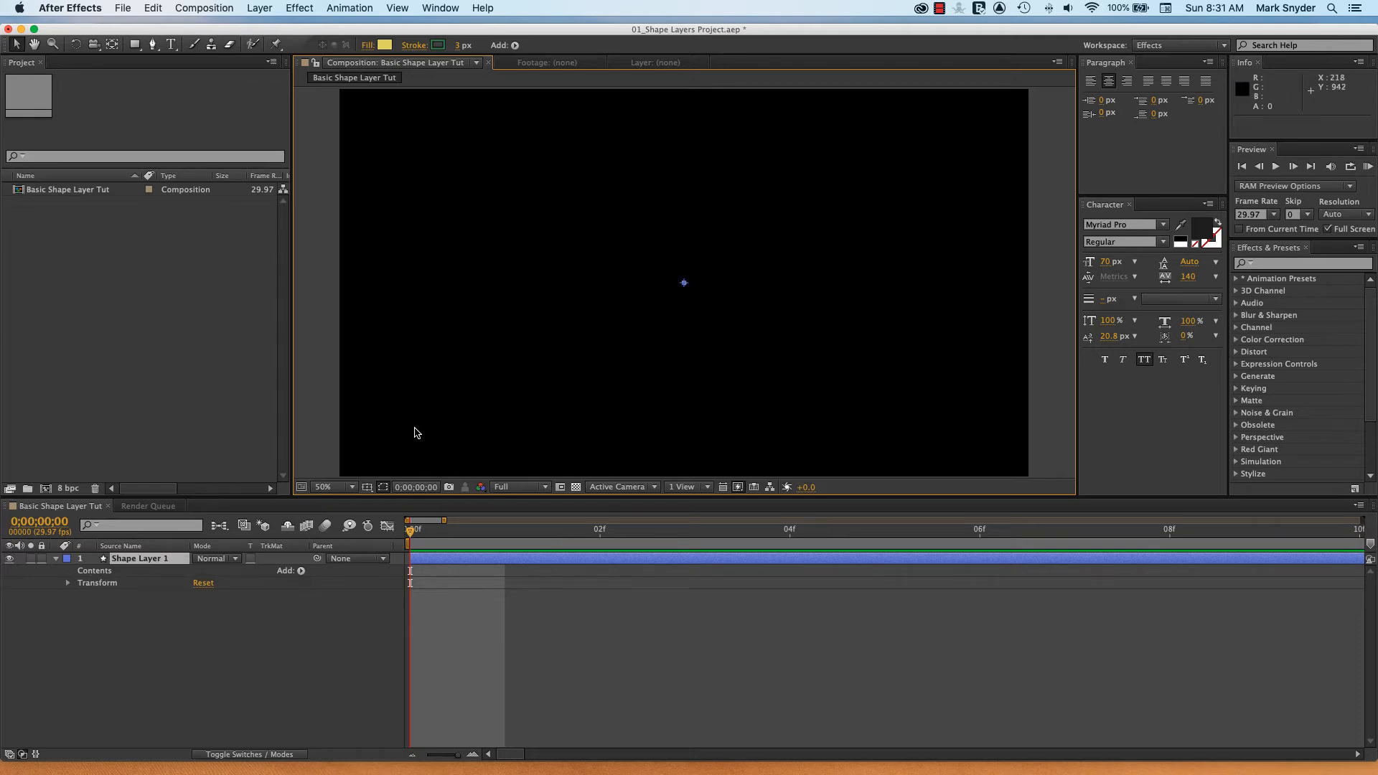
{"action": "left_click", "coordinate": [167, 563]}
{"action": "key", "text": "Delete"}
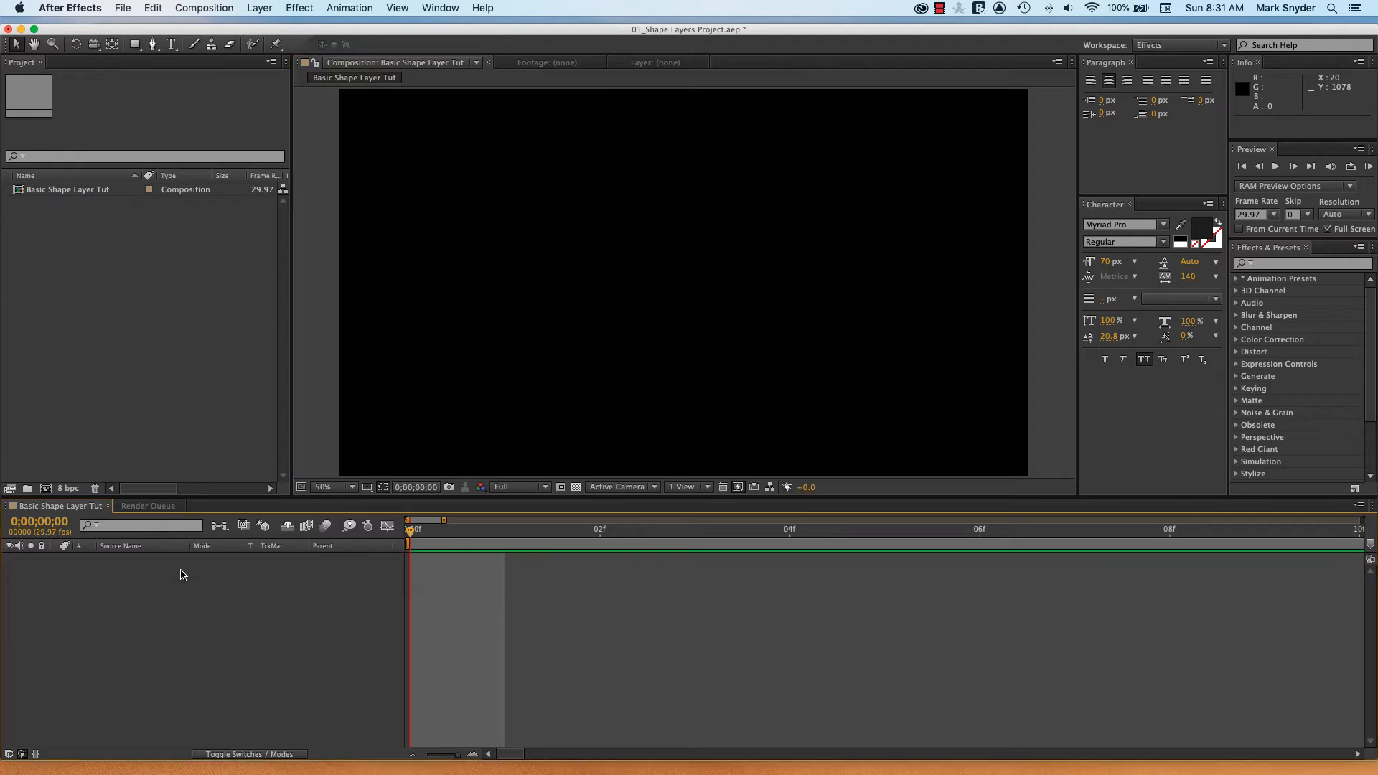
- Draw a new wide rectangle with the Rectangle Tool in the lower-left area of the empty composition
{"action": "left_click", "coordinate": [134, 45]}
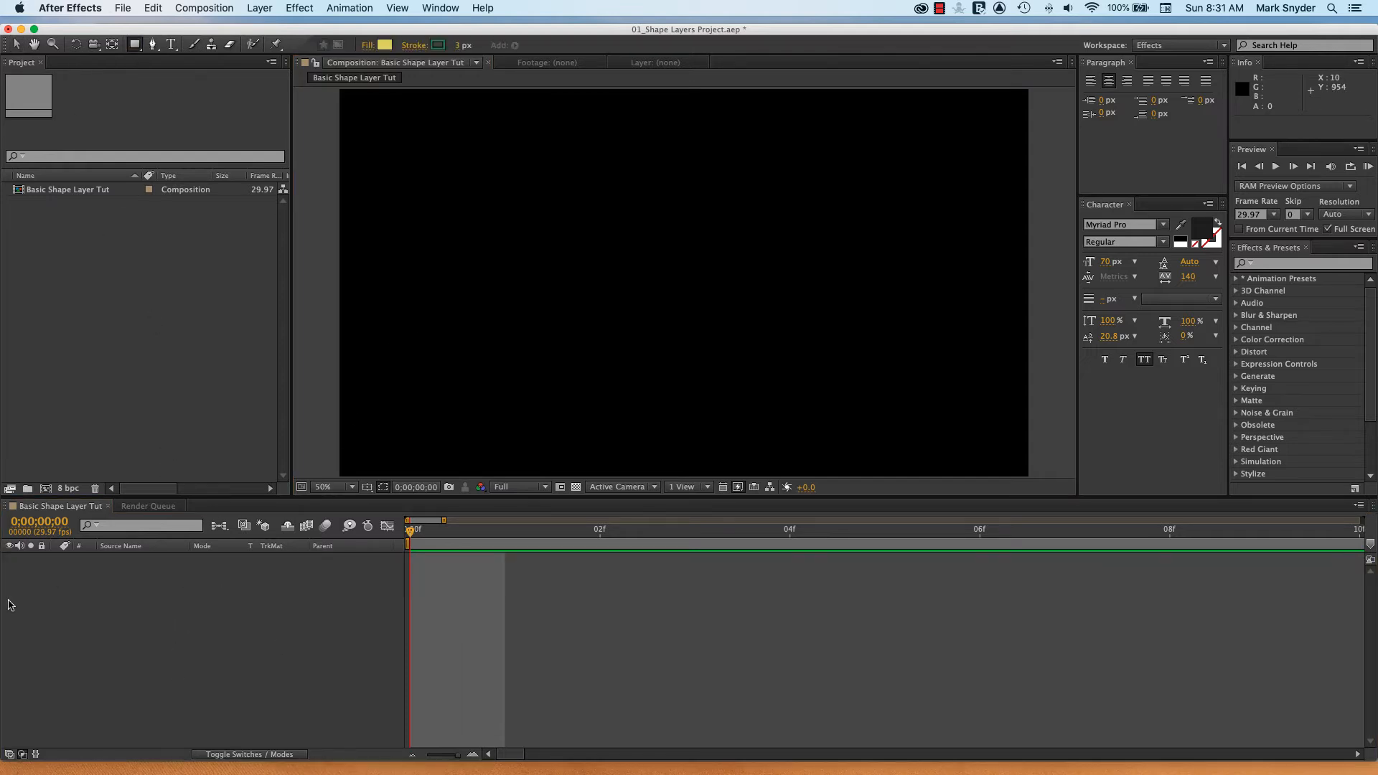
{"action": "mouse_move", "coordinate": [387, 340]}
{"action": "left_mouse_down"}
{"action": "mouse_move", "coordinate": [397, 381]}
{"action": "mouse_move", "coordinate": [507, 410]}
{"action": "left_mouse_up"}
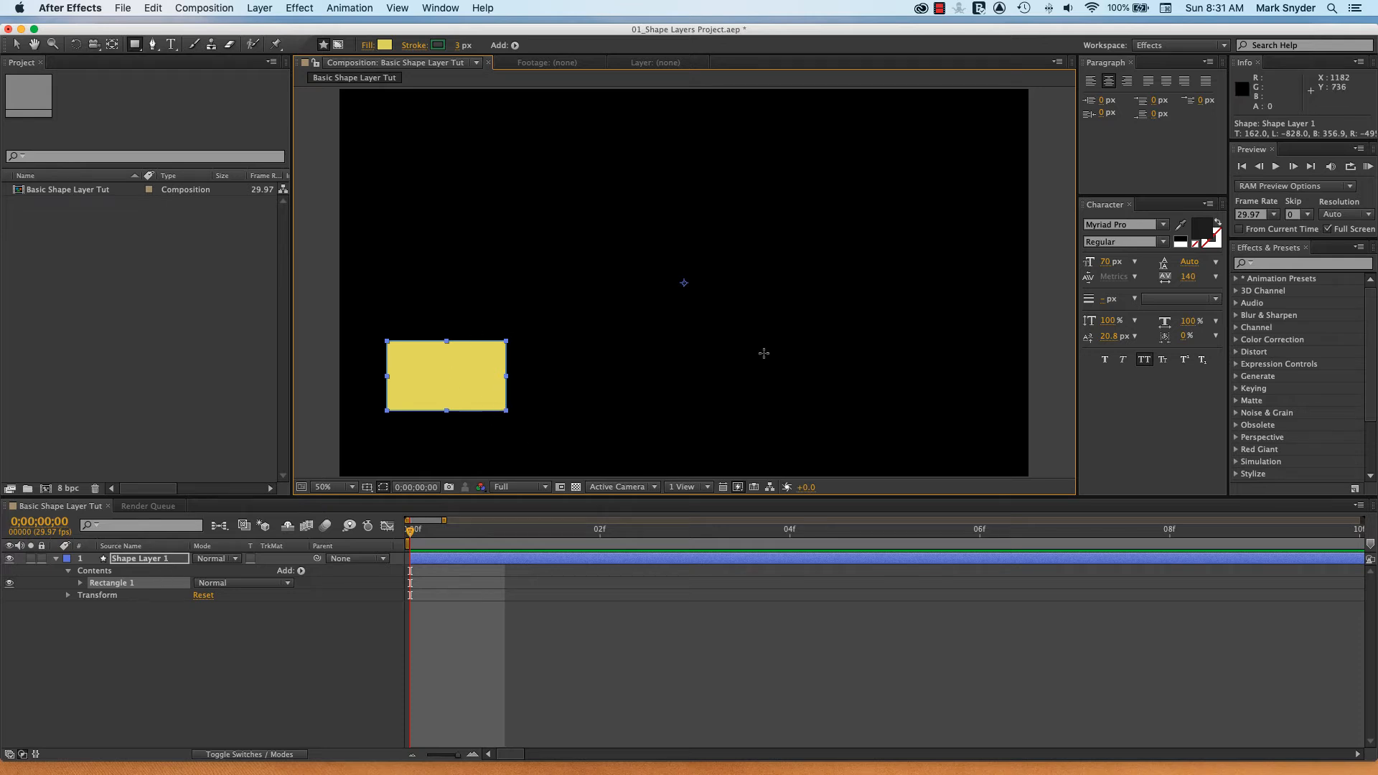
- Add four rectangles of varying proportions to Shape Layer 1: upper right, upper centre, upper left and lower right of the composition
{"action": "left_click_drag", "start_coordinate": [802, 216], "coordinate": [871, 280]}
{"action": "left_click_drag", "start_coordinate": [586, 215], "coordinate": [685, 240]}
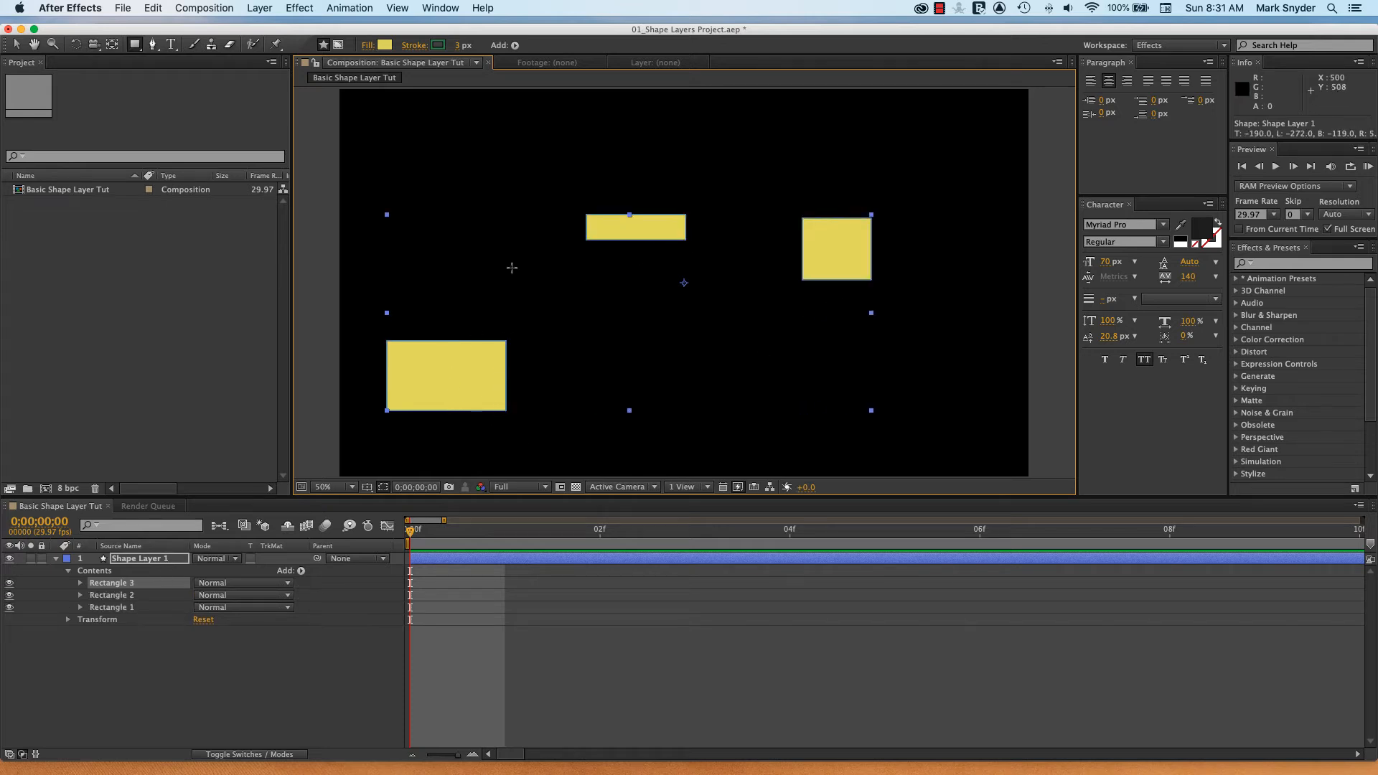
{"action": "mouse_move", "coordinate": [464, 220]}
{"action": "left_mouse_down"}
{"action": "mouse_move", "coordinate": [487, 317]}
{"action": "mouse_move", "coordinate": [497, 312]}
{"action": "left_mouse_up"}
{"action": "left_click_drag", "start_coordinate": [776, 392], "coordinate": [820, 416]}
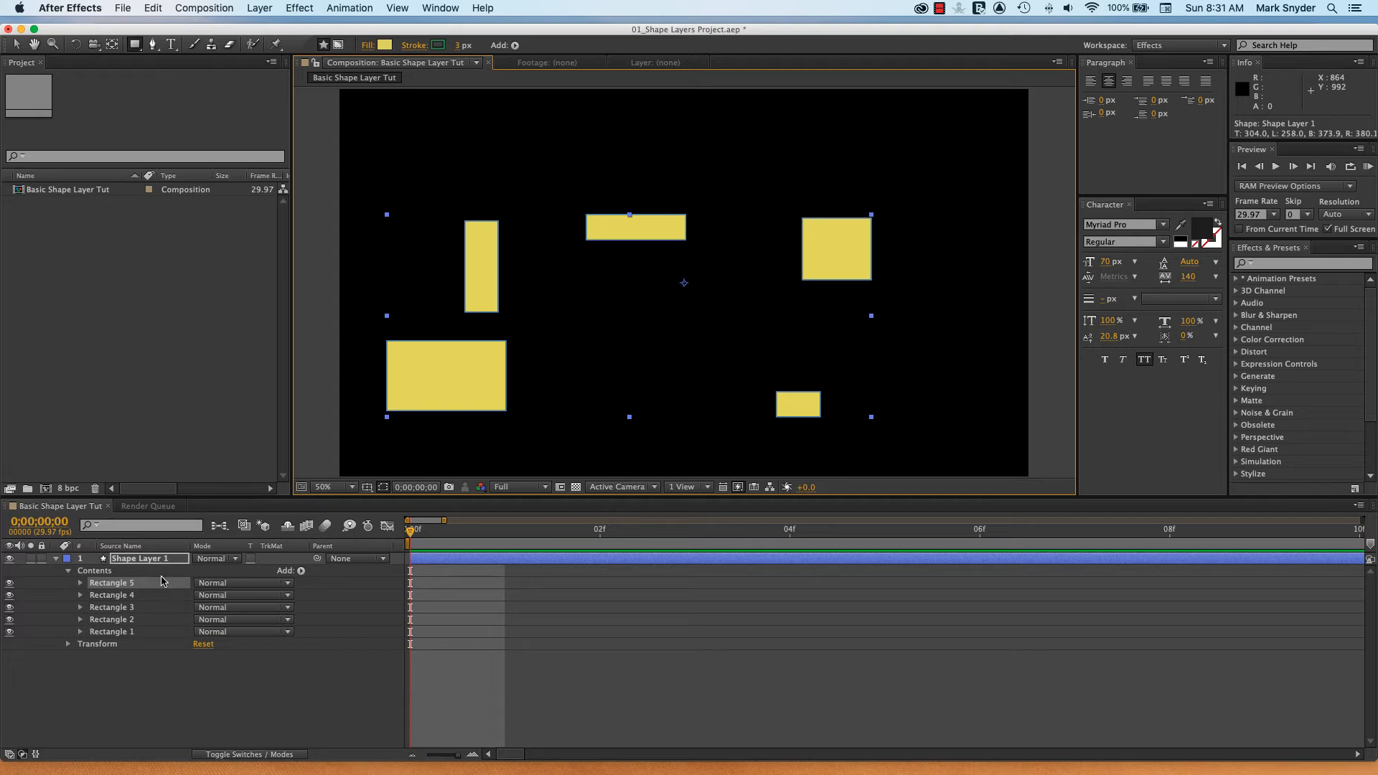
- Undo the four rectangles added to Shape Layer 1, leaving only Rectangle 1
{"action": "key", "text": "super+z"}
{"action": "key", "text": "super+z"}
{"action": "key", "text": "super+z"}
{"action": "key", "text": "super+z"}
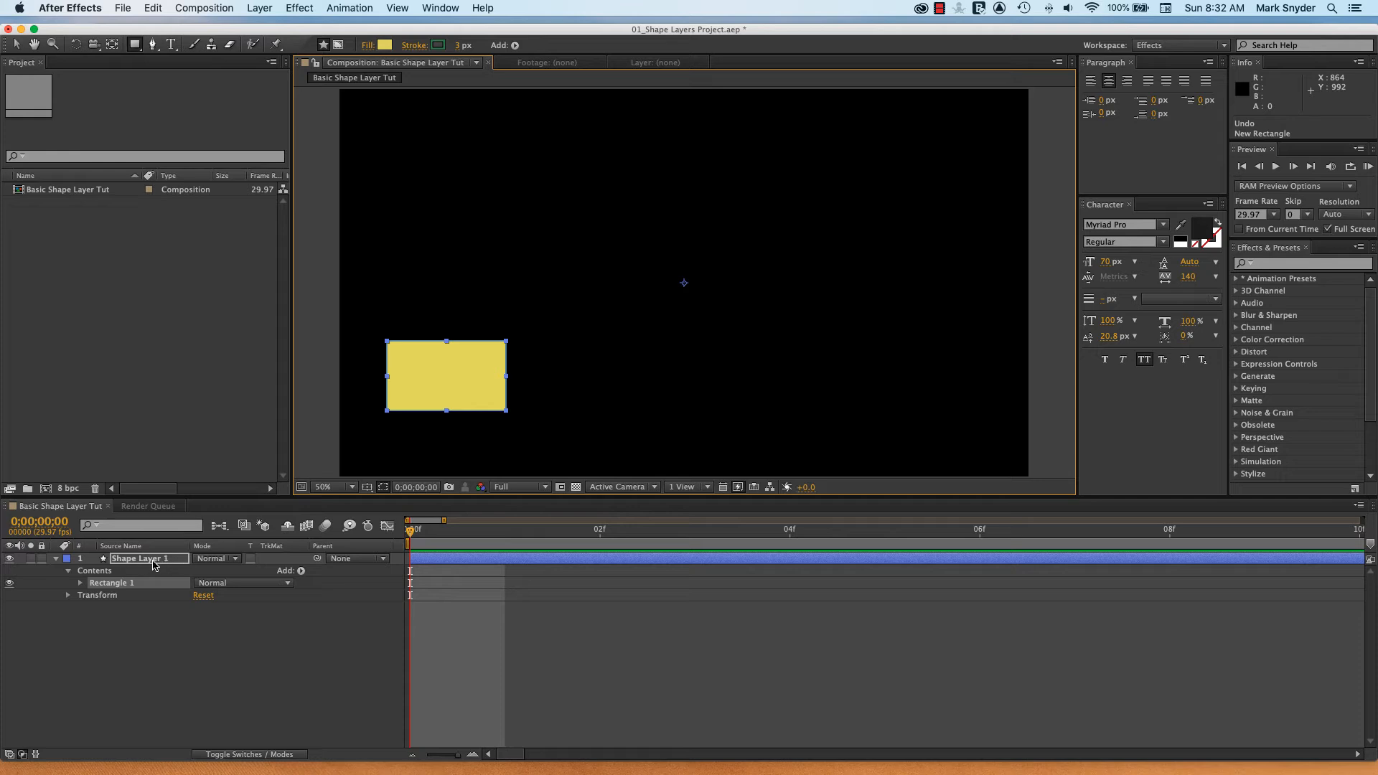
- Draw two more rectangles, one upper left and one upper right, each on its own shape layer by deselecting all layers before drawing
{"action": "left_click", "coordinate": [160, 647]}
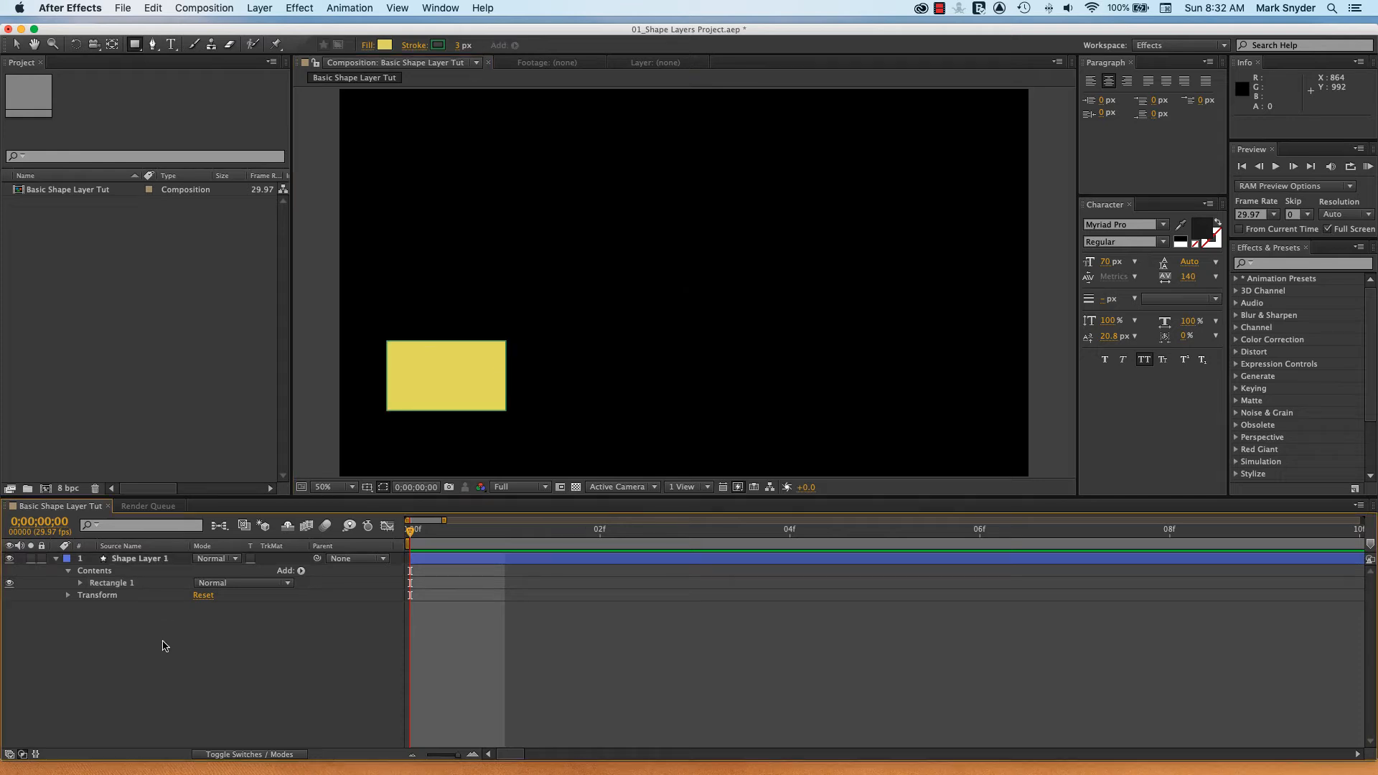
{"action": "left_click", "coordinate": [154, 561]}
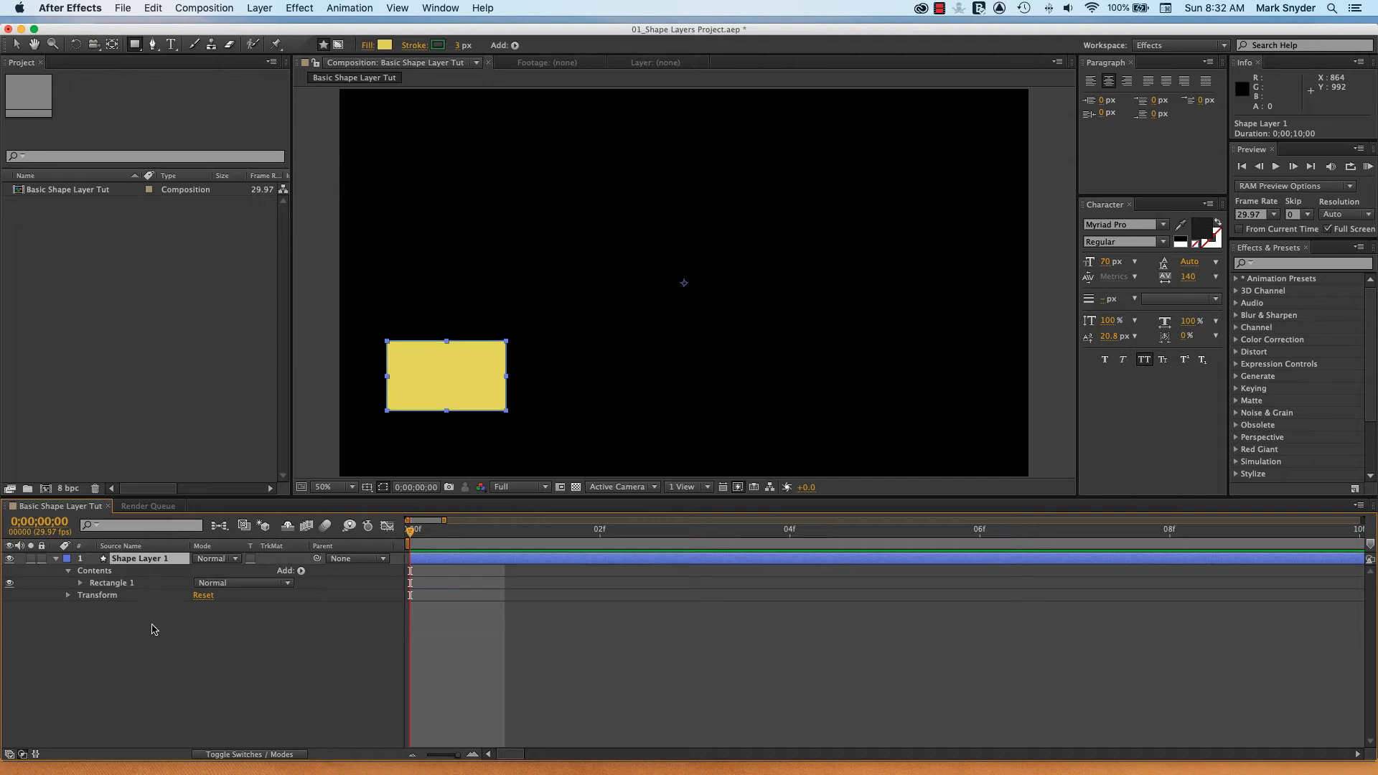
{"action": "left_click", "coordinate": [140, 641]}
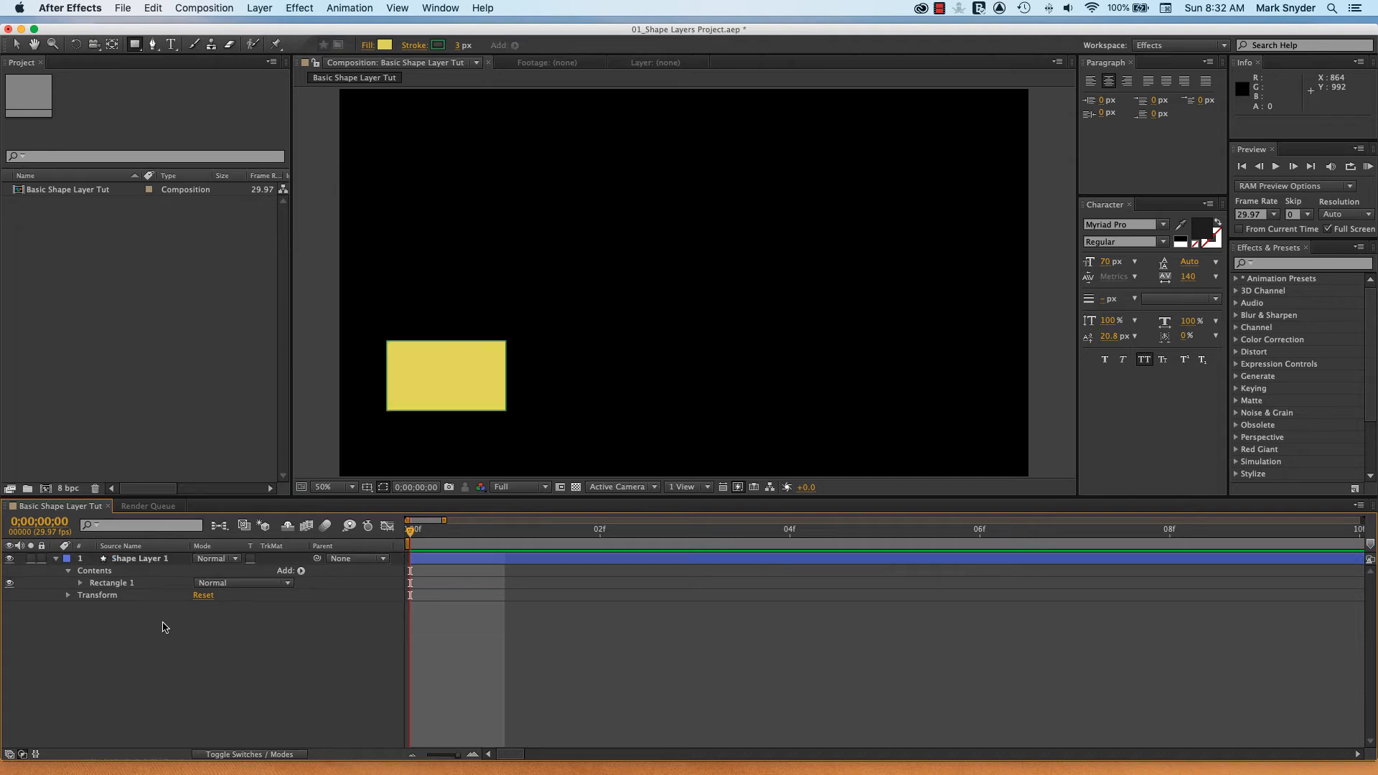
{"action": "left_click_drag", "start_coordinate": [464, 175], "coordinate": [549, 230]}
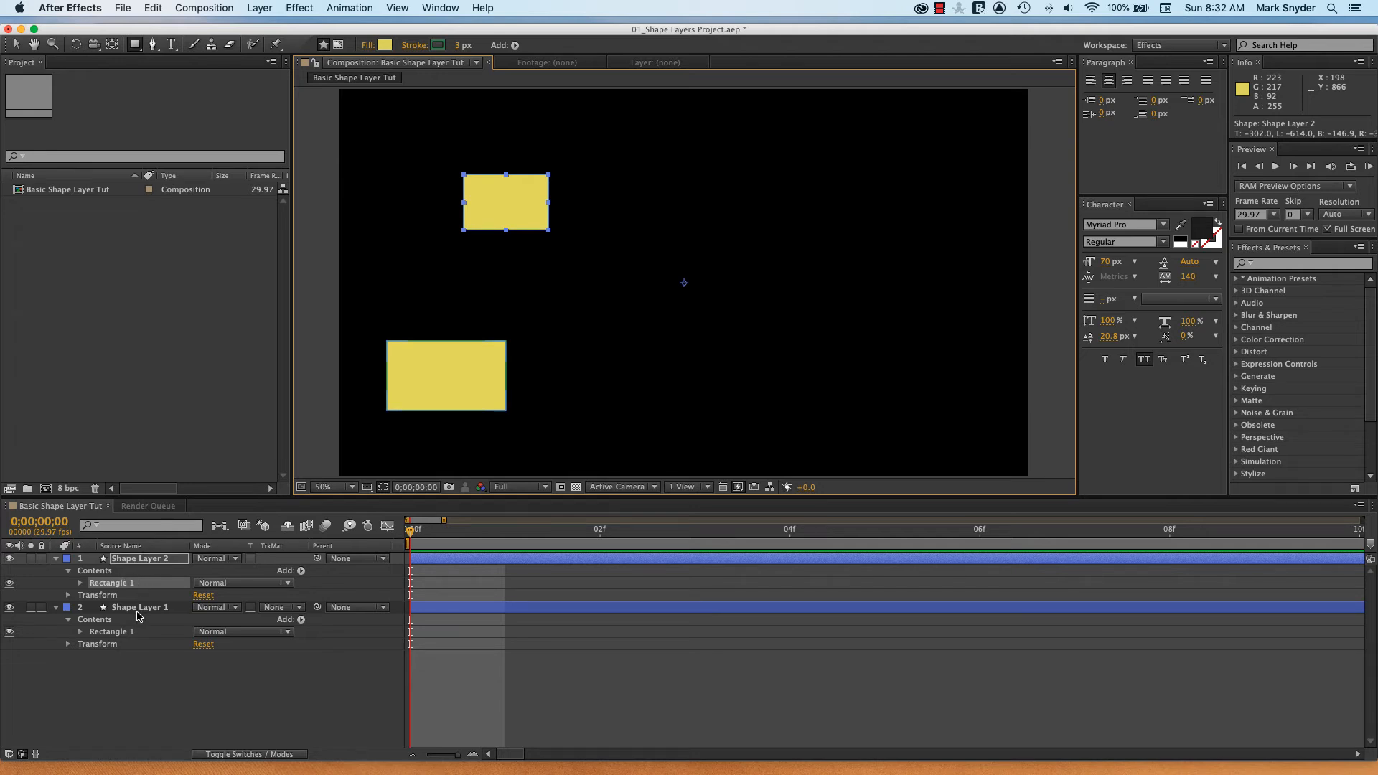
{"action": "key", "text": "super+d"}
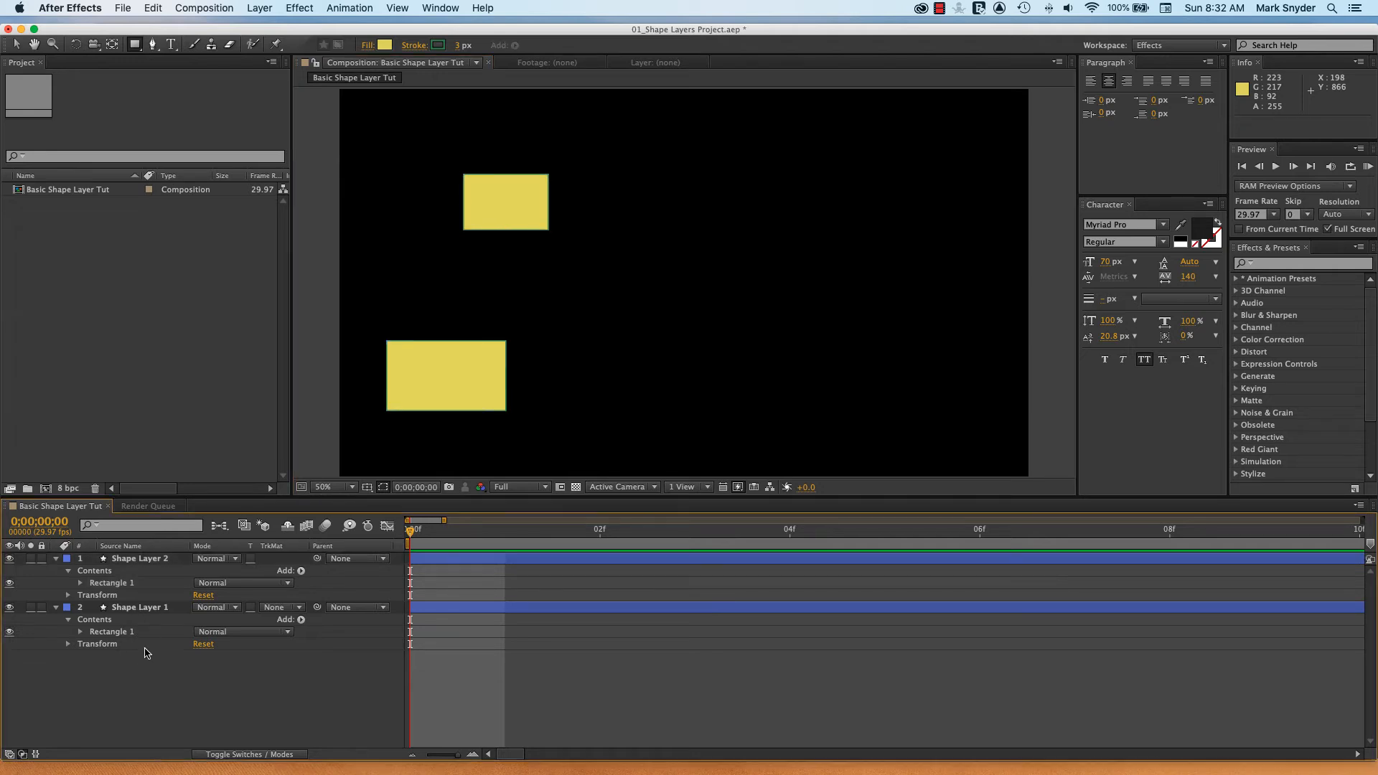
{"action": "left_click_drag", "start_coordinate": [792, 195], "coordinate": [887, 266]}
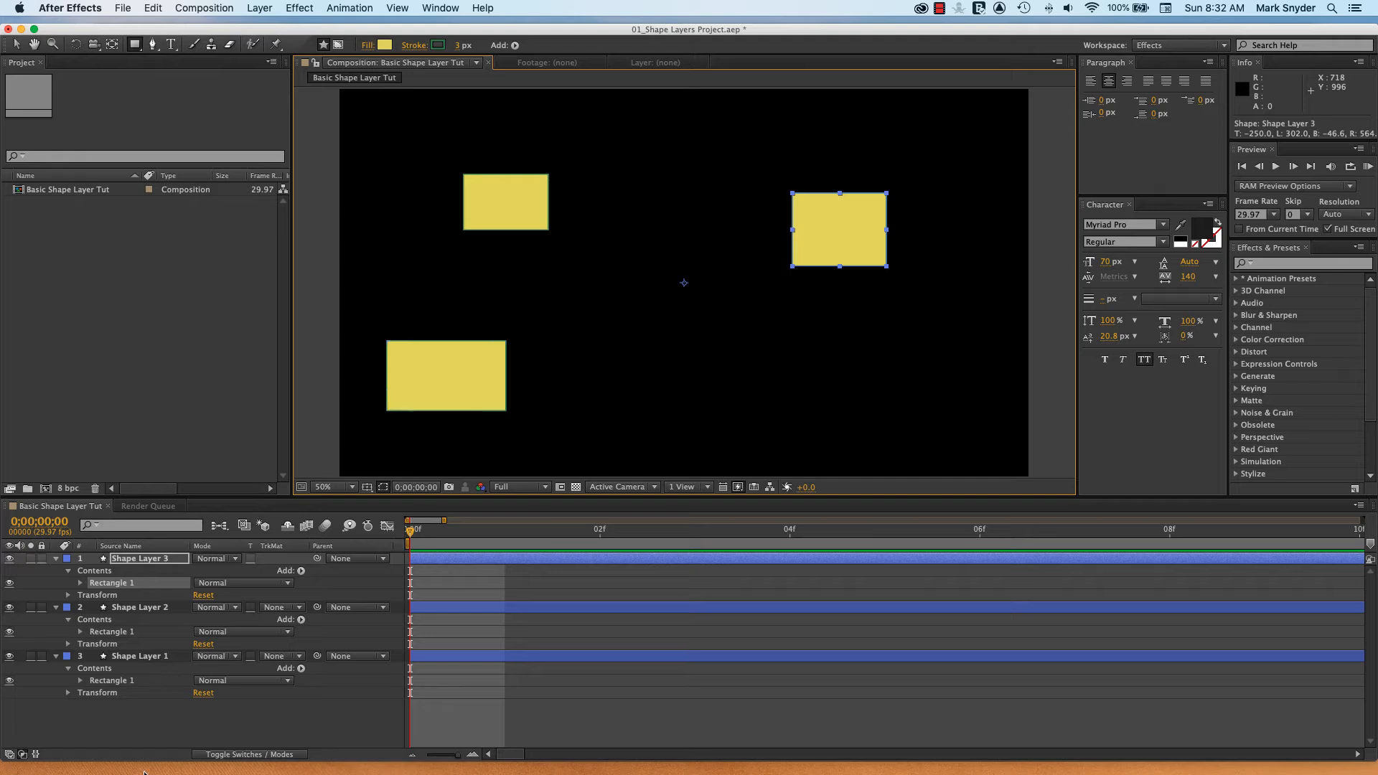
{"action": "left_click", "coordinate": [176, 731]}
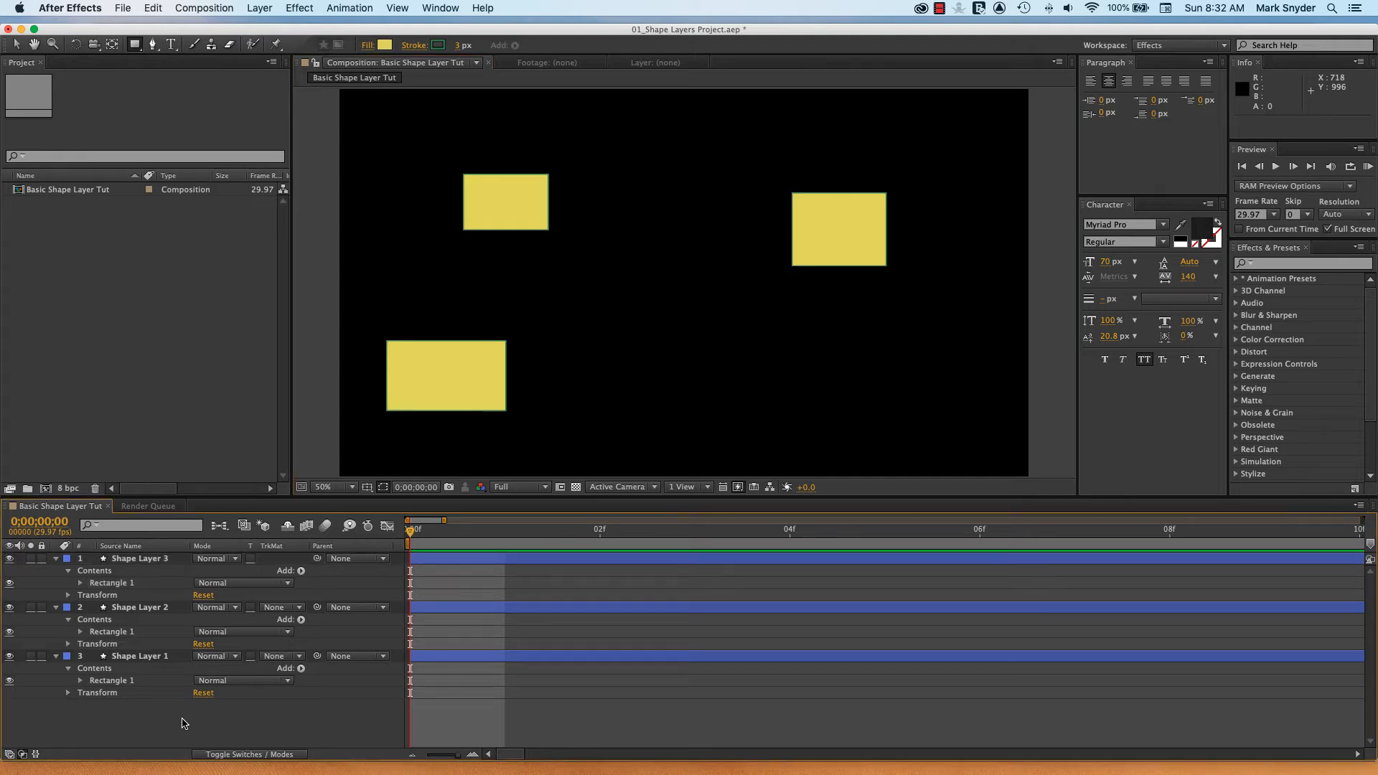
- Select Shape Layer 1, Shape Layer 2 and Shape Layer 3 one at a time to identify their rectangles, and deselect all layers
{"action": "left_click", "coordinate": [149, 662]}
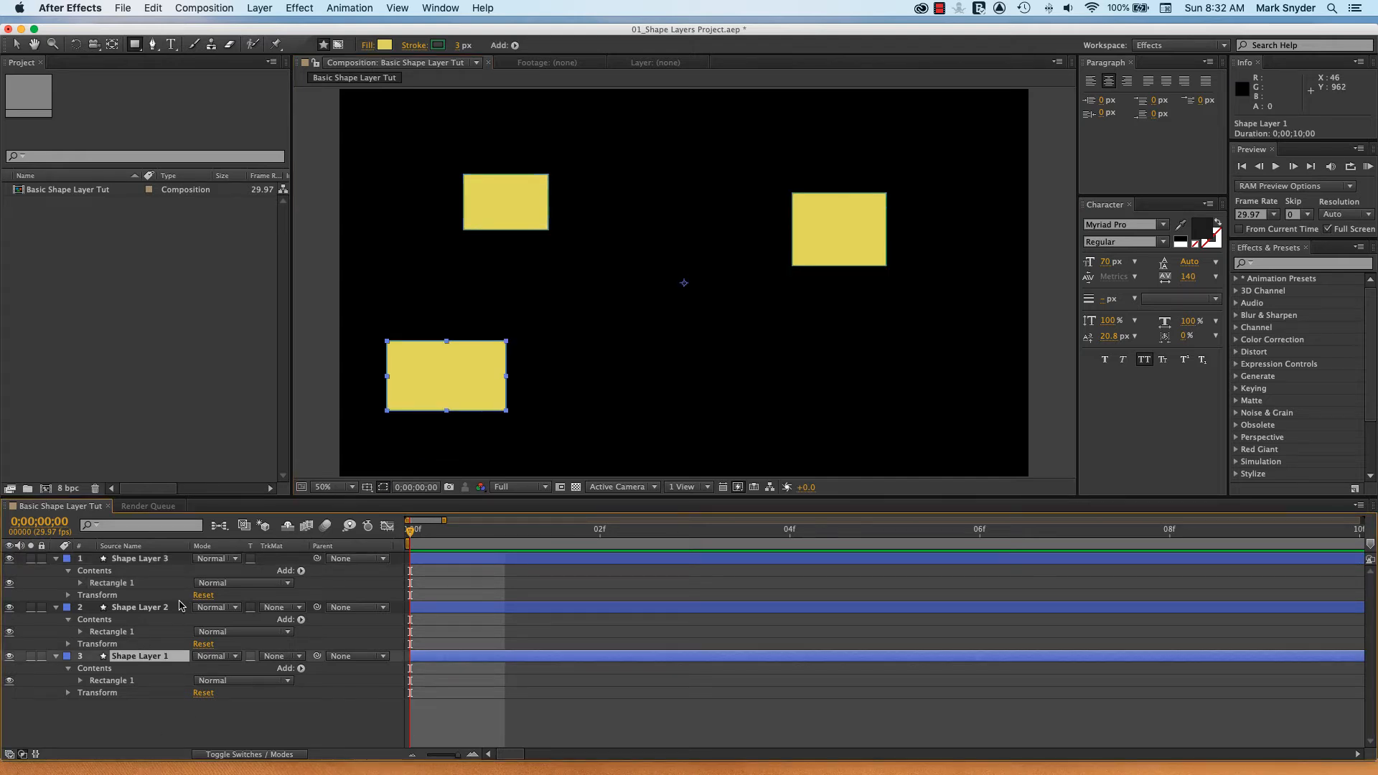
{"action": "left_click", "coordinate": [167, 608]}
{"action": "left_click", "coordinate": [162, 563]}
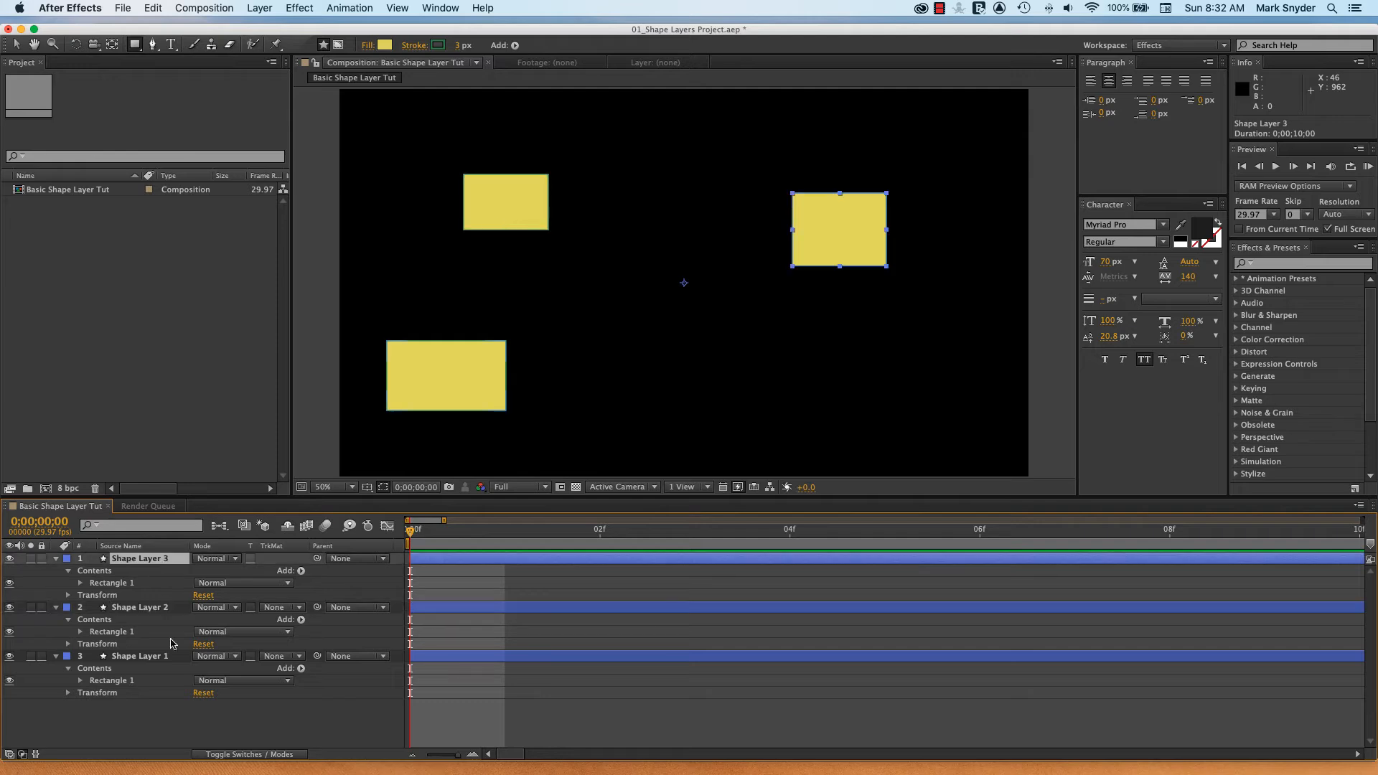
{"action": "left_click", "coordinate": [172, 720]}
- Delete Shape Layer 2 and select Shape Layer 3
{"action": "left_click", "coordinate": [158, 611]}
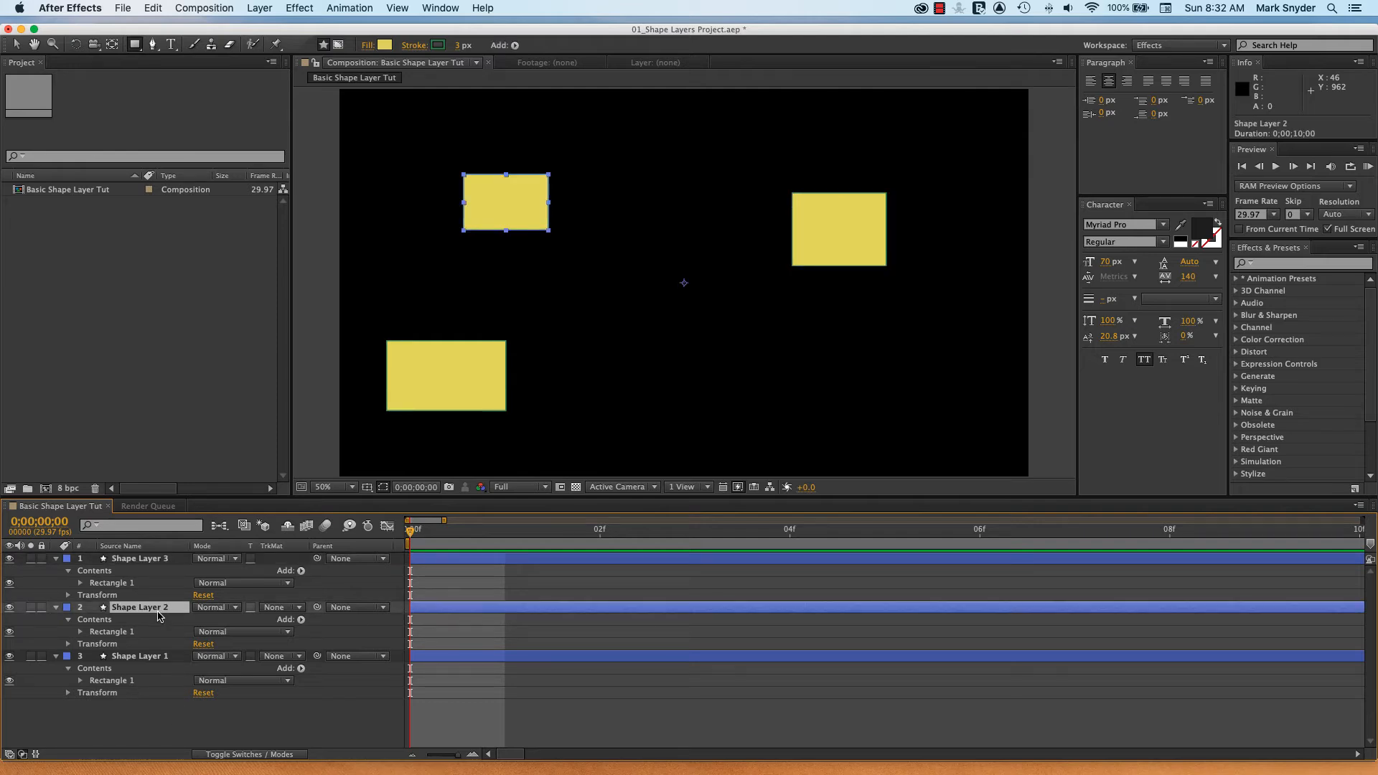
{"action": "key", "text": "Delete"}
{"action": "left_click", "coordinate": [159, 560]}
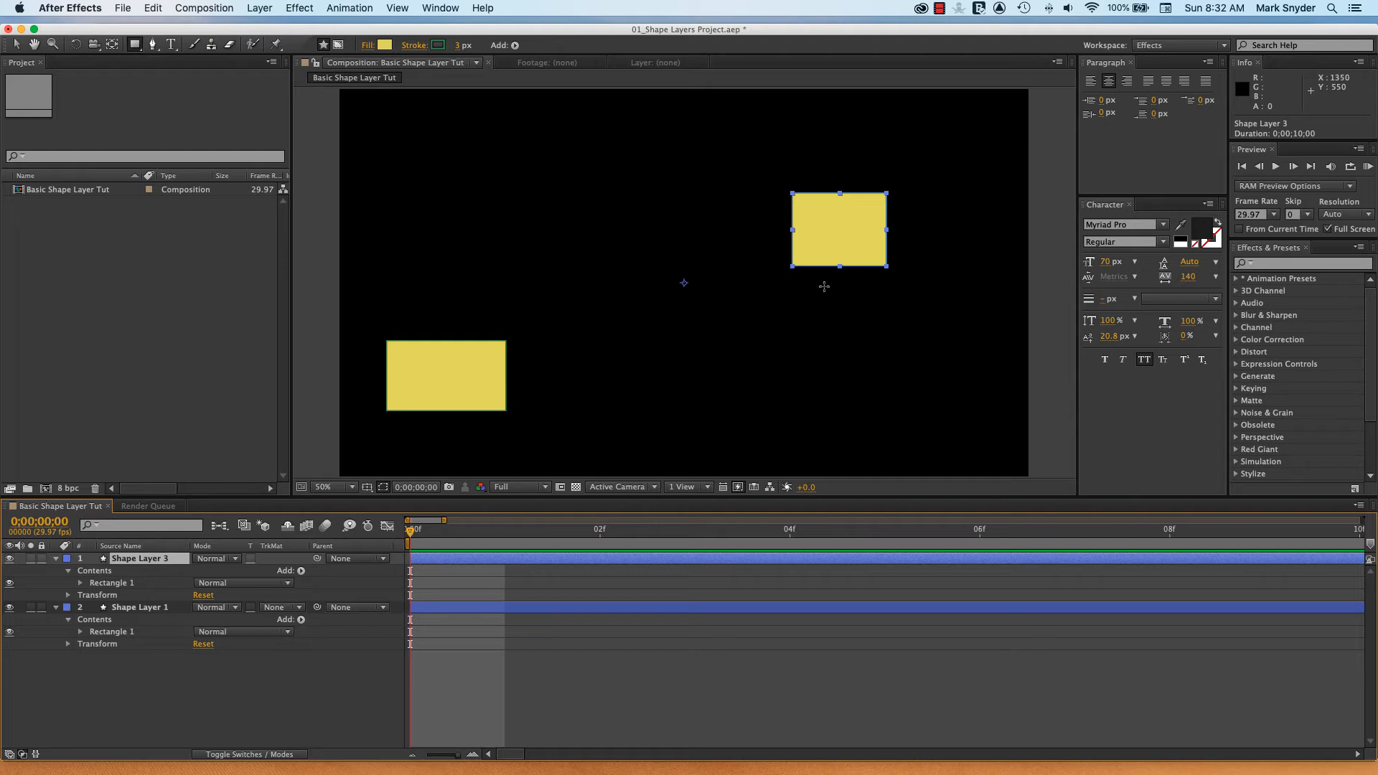
- Delete Shape Layer 3 and select the remaining Shape Layer 1
{"action": "key", "text": "Delete"}
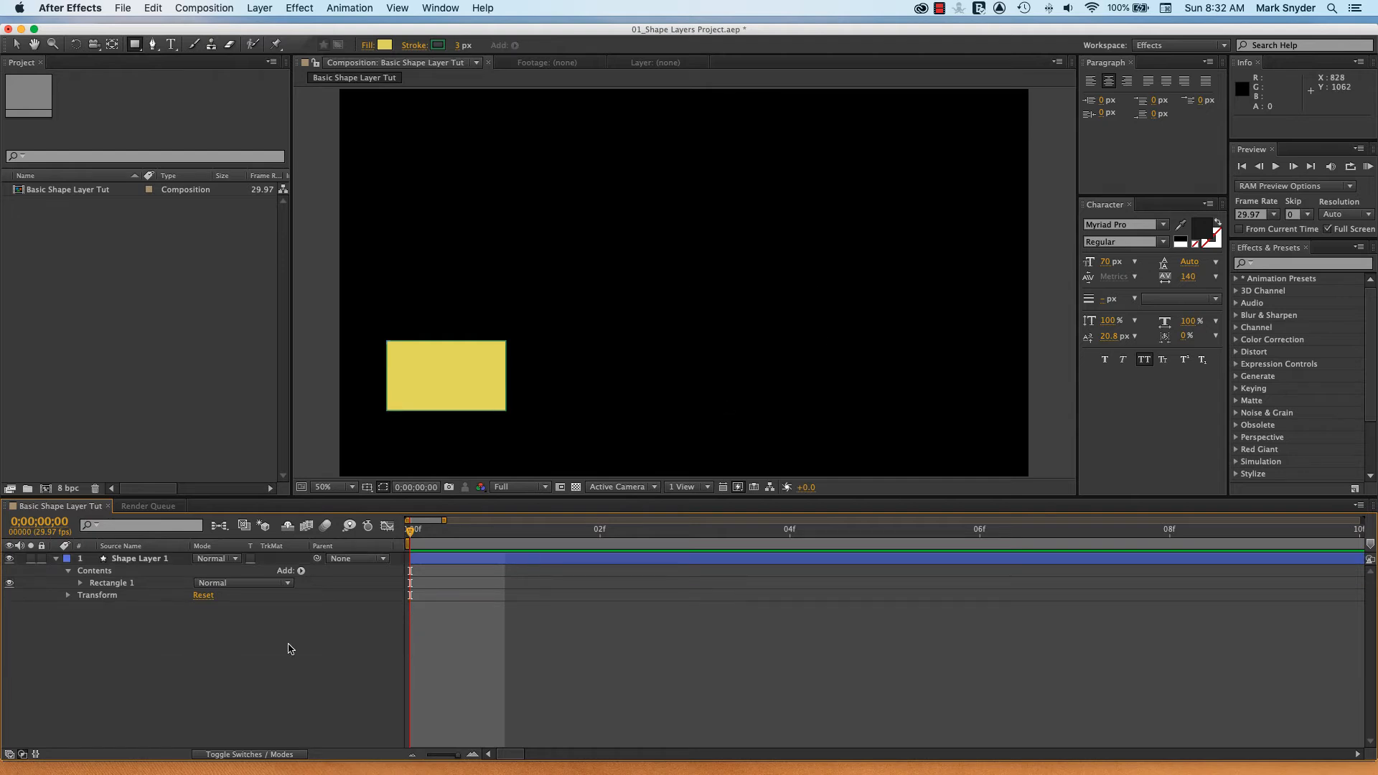
{"action": "left_click", "coordinate": [145, 561]}
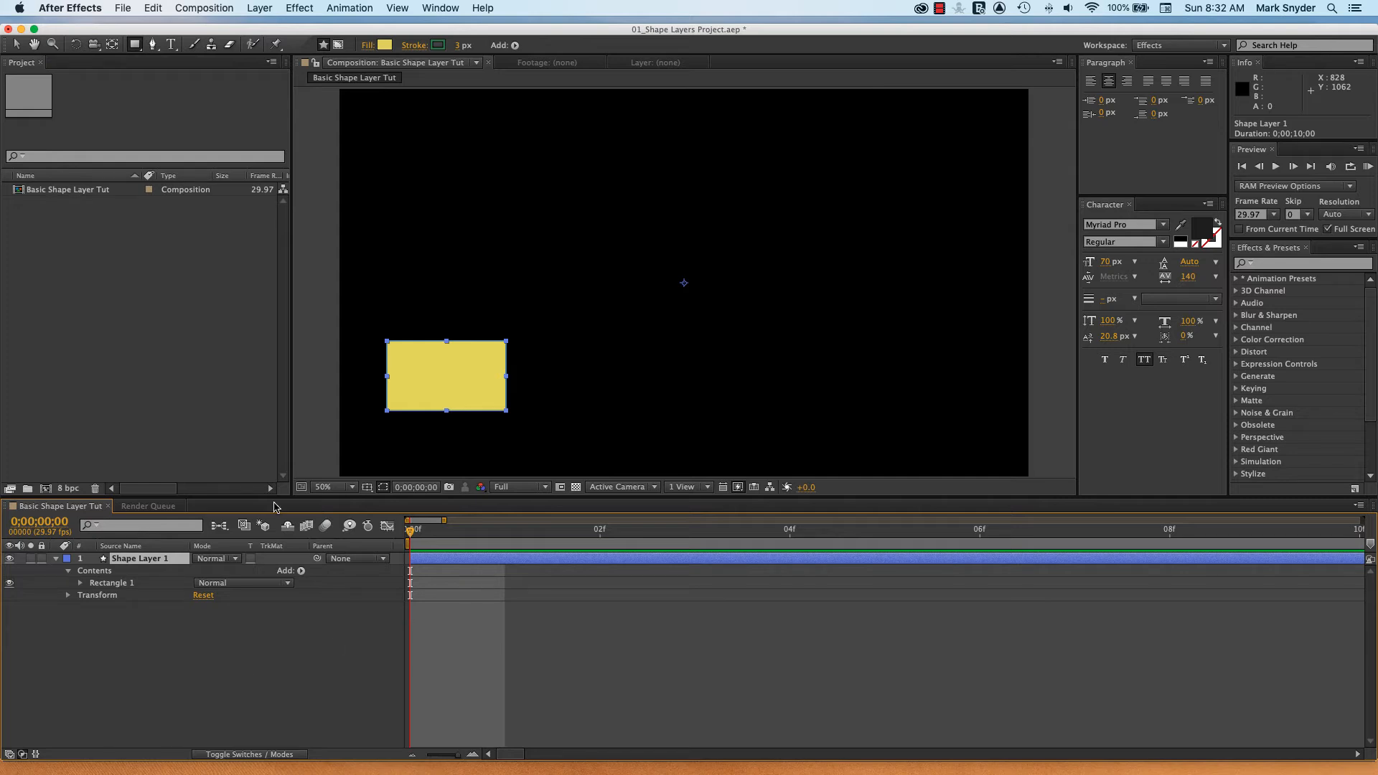
- Check the duration in the Basic Shape Layer Tut composition settings, close them and deselect all layers
{"action": "right_click", "coordinate": [177, 192]}
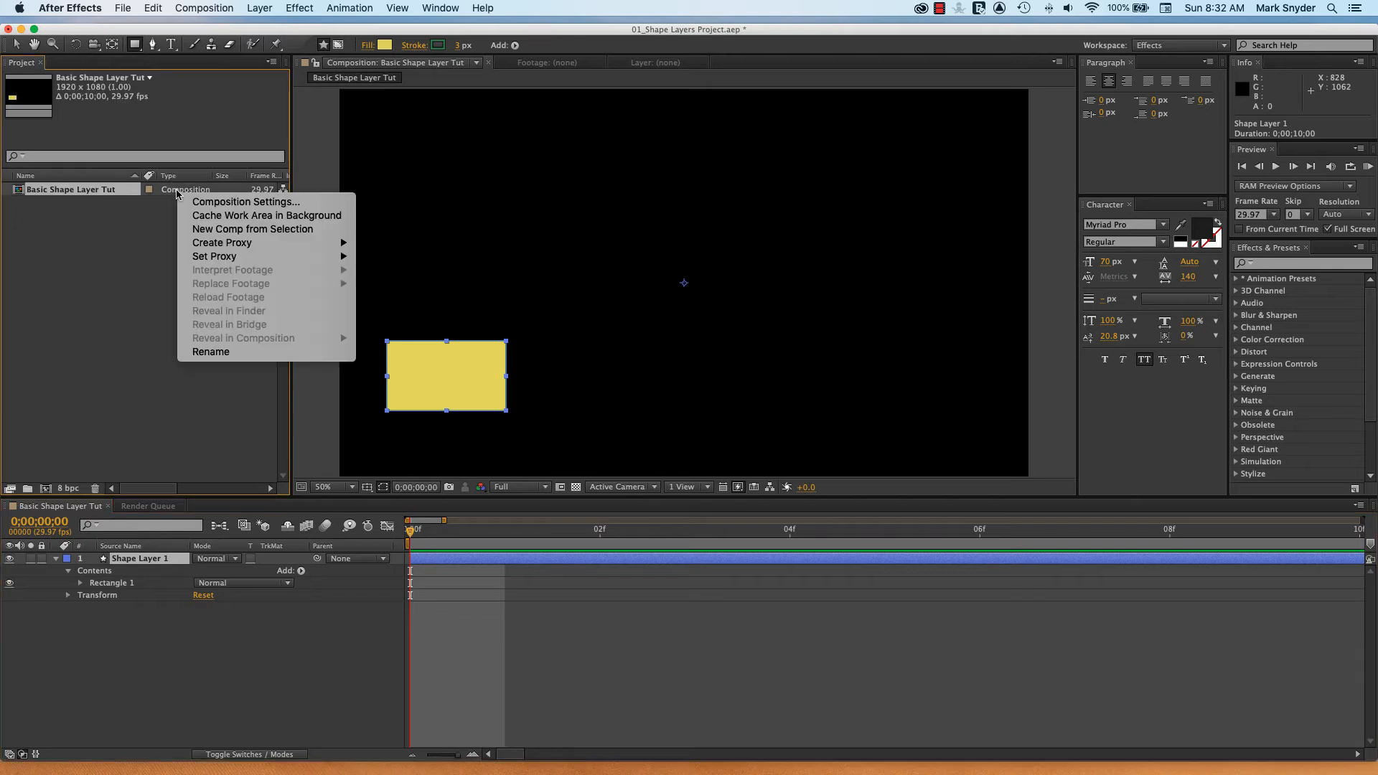
{"action": "left_click", "coordinate": [240, 203]}
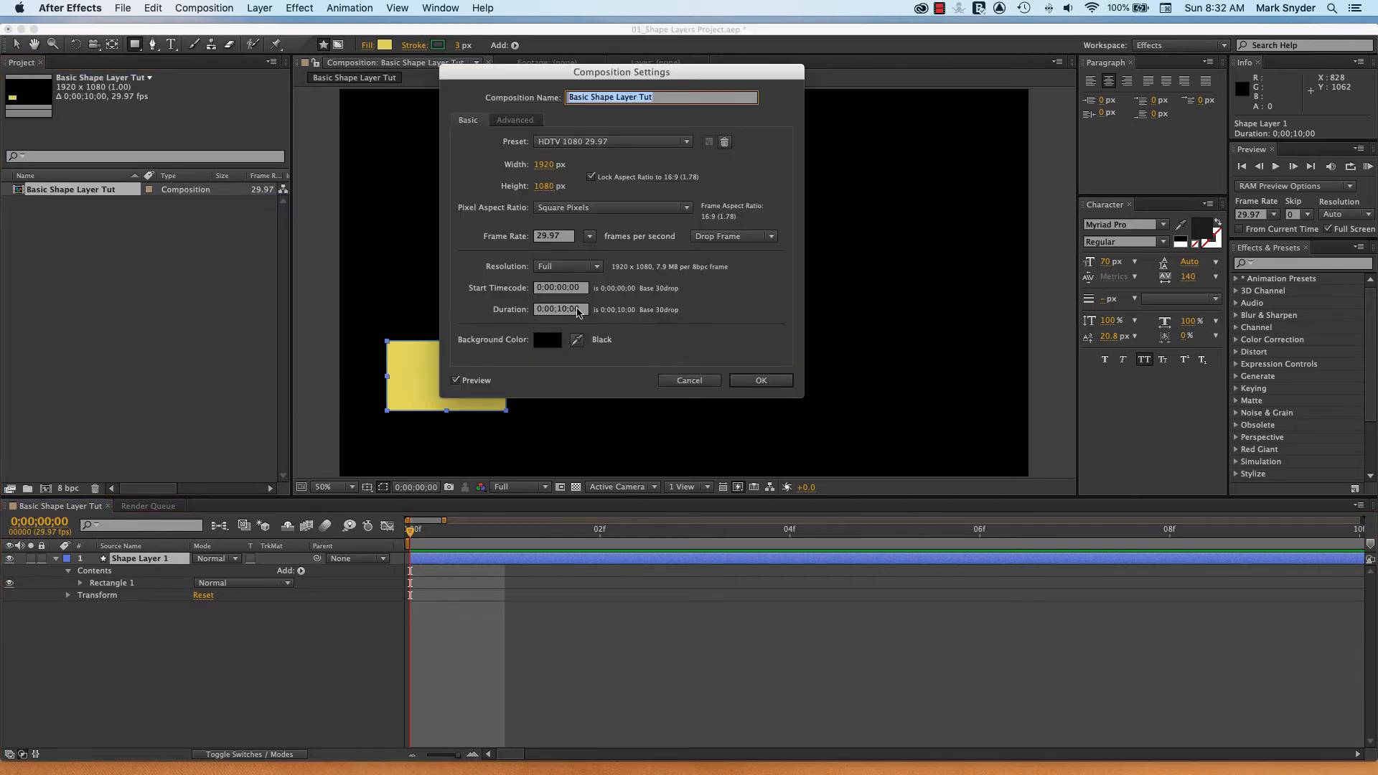
{"action": "left_click", "coordinate": [764, 388]}
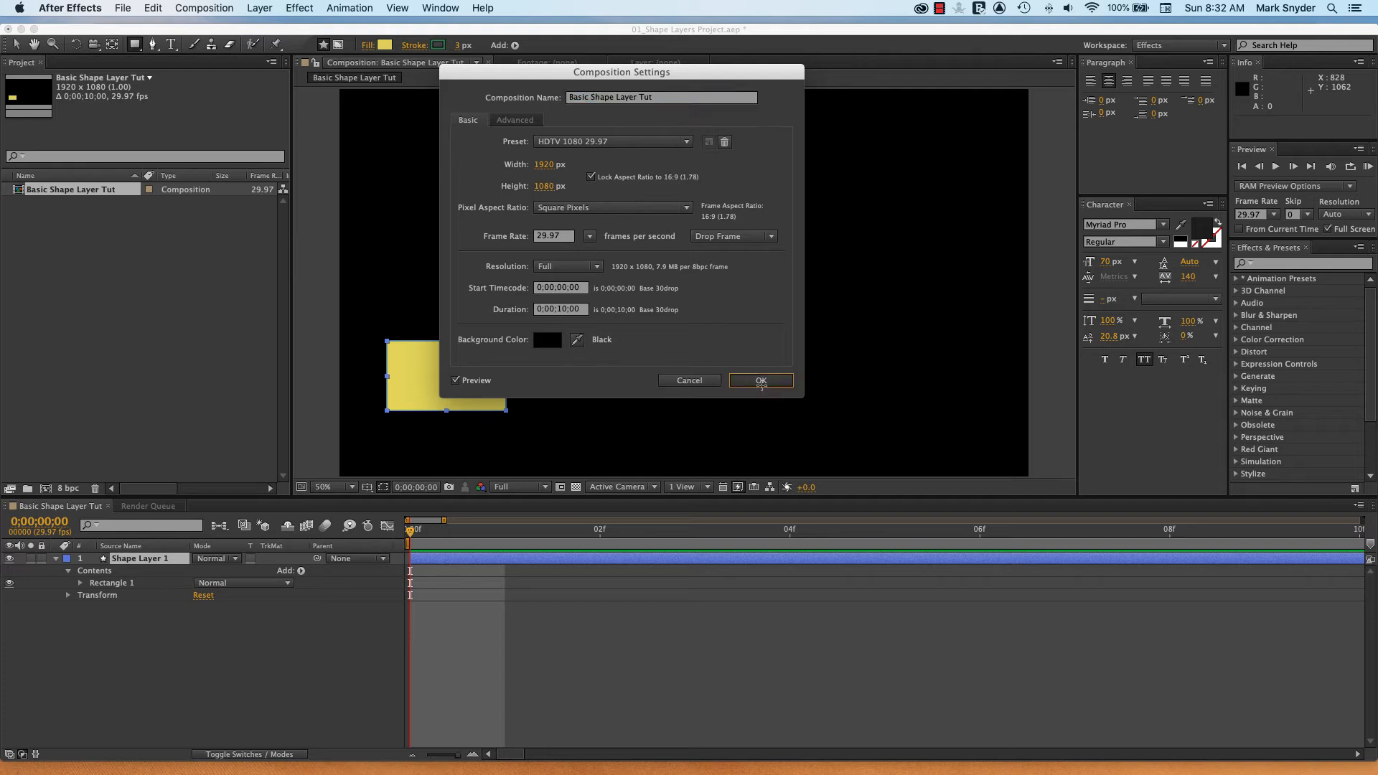
{"action": "left_click", "coordinate": [247, 656]}
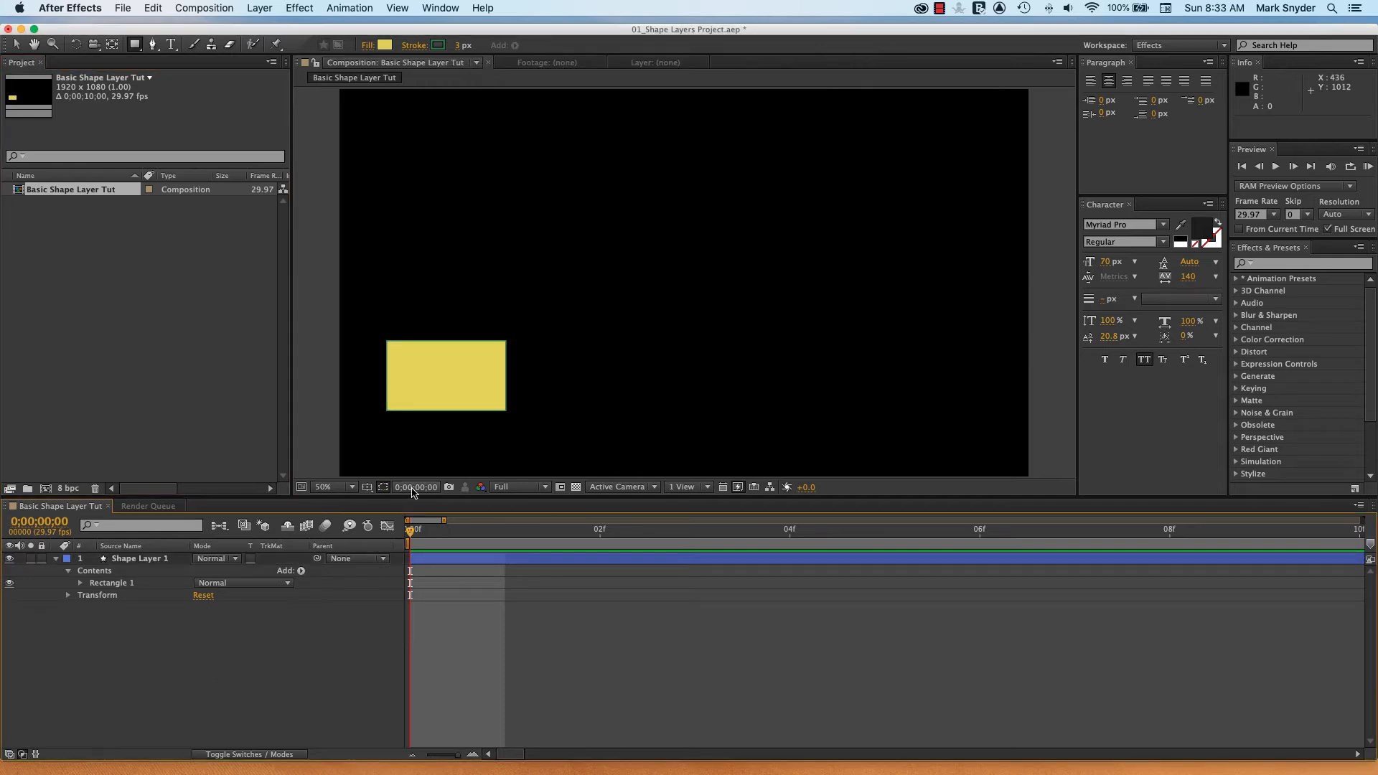
- Move the current time to frame 15 (0;00;00;15)
{"action": "left_click", "coordinate": [422, 490]}
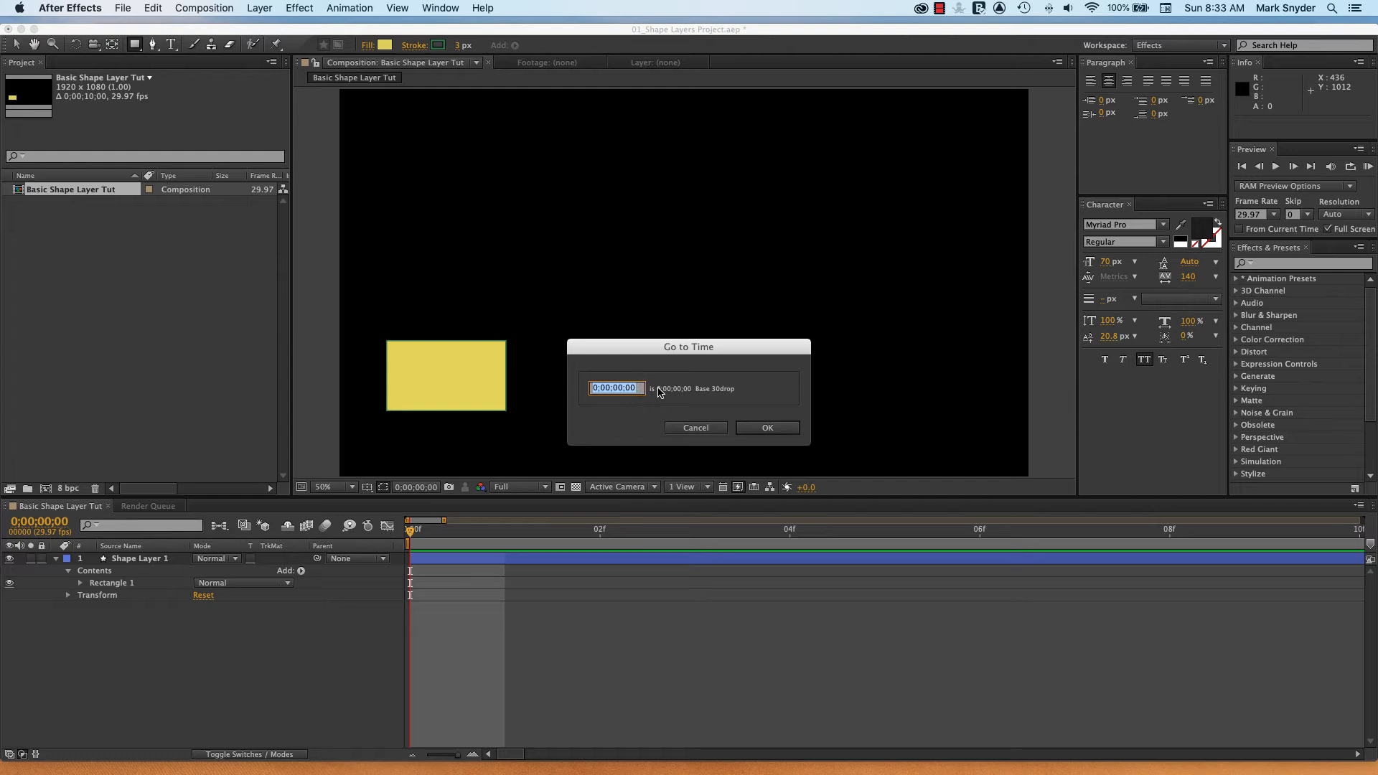
{"action": "left_click", "coordinate": [701, 428]}
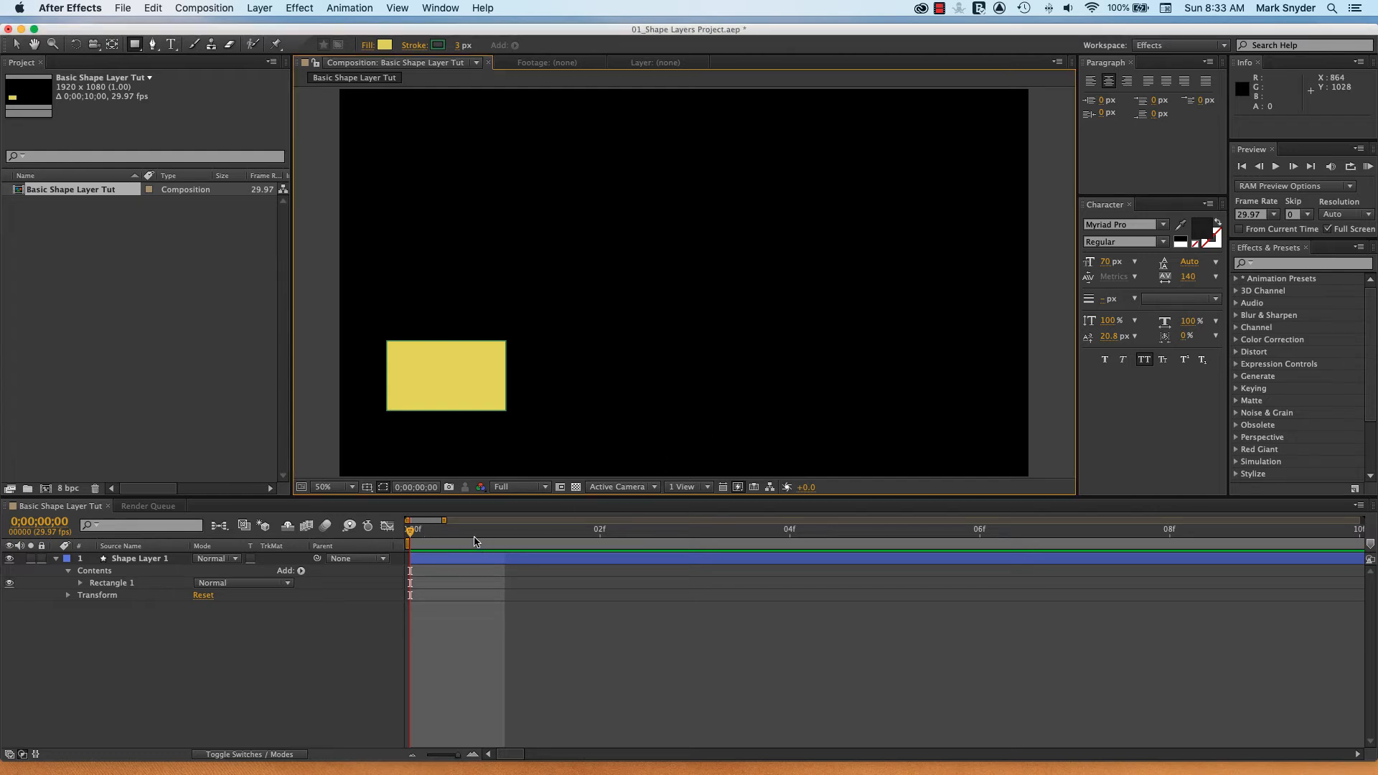
{"action": "left_click", "coordinate": [412, 543]}
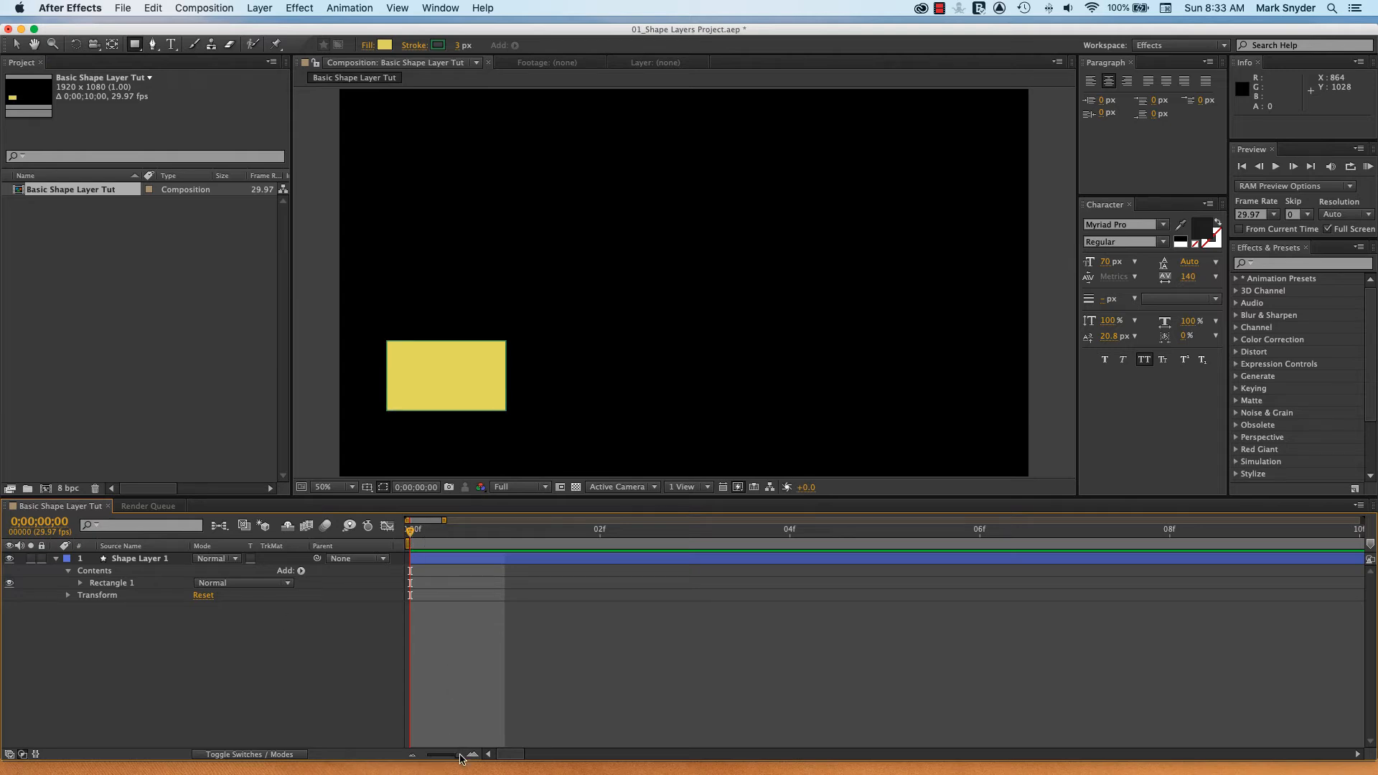
{"action": "mouse_move", "coordinate": [460, 758]}
{"action": "left_mouse_down"}
{"action": "mouse_move", "coordinate": [426, 762]}
{"action": "mouse_move", "coordinate": [449, 761]}
{"action": "left_mouse_up"}
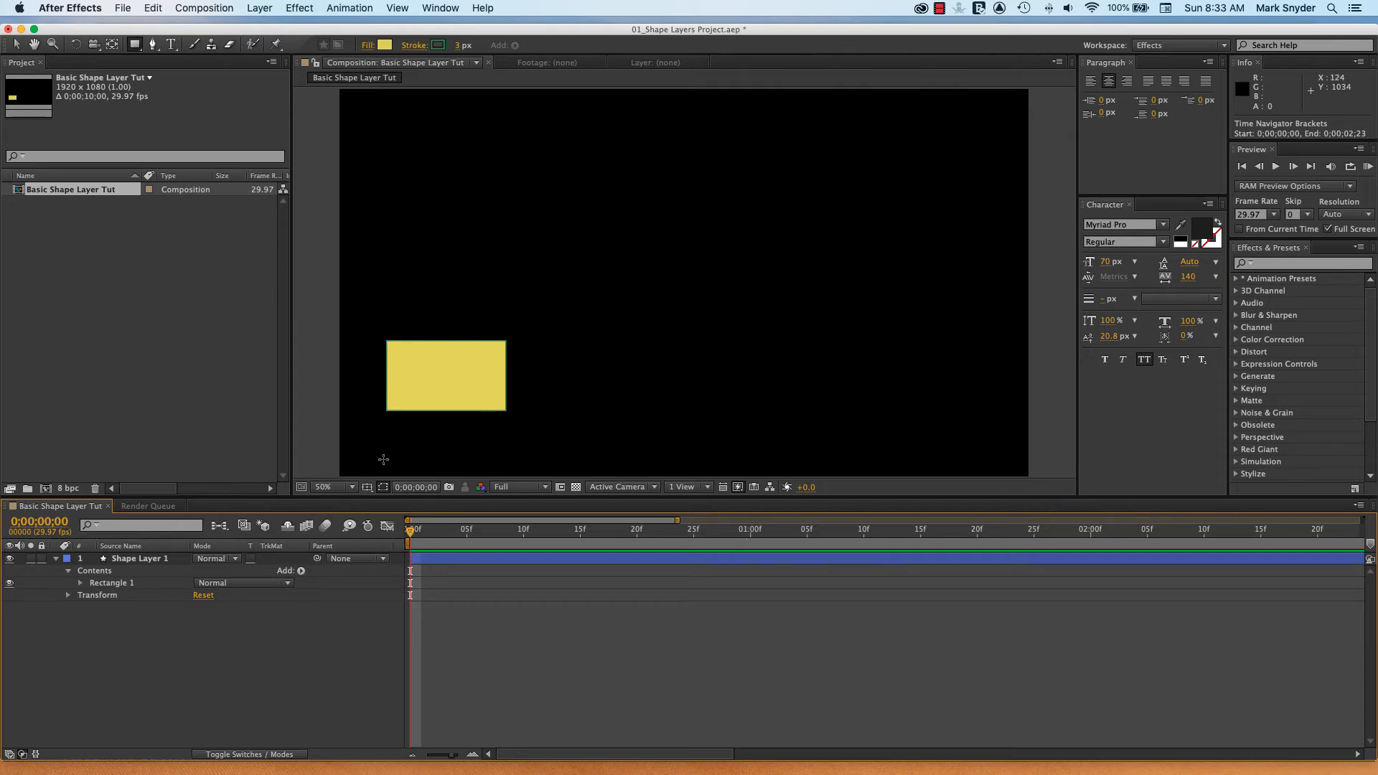
{"action": "left_click", "coordinate": [412, 487]}
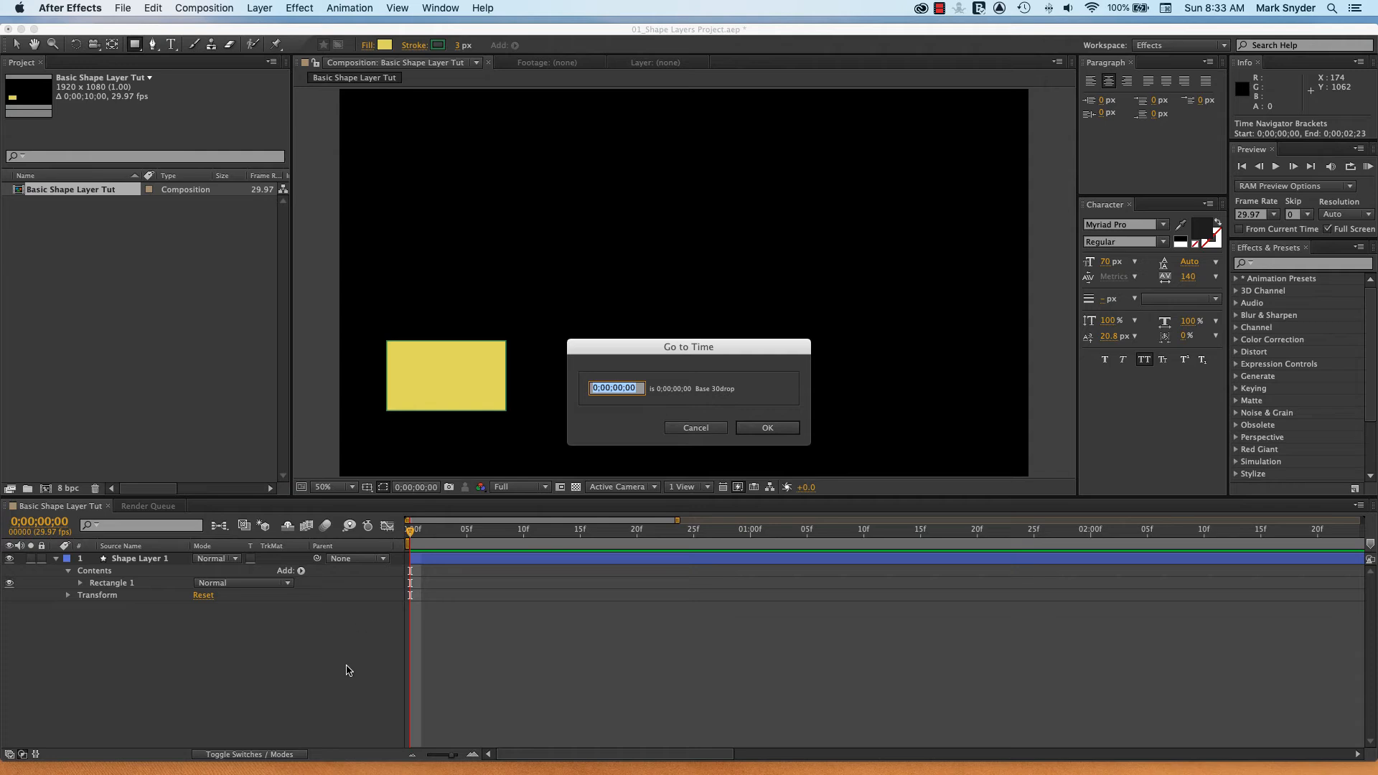
{"action": "type", "text": "1"}
{"action": "type", "text": "5"}
{"action": "key", "text": "Return"}
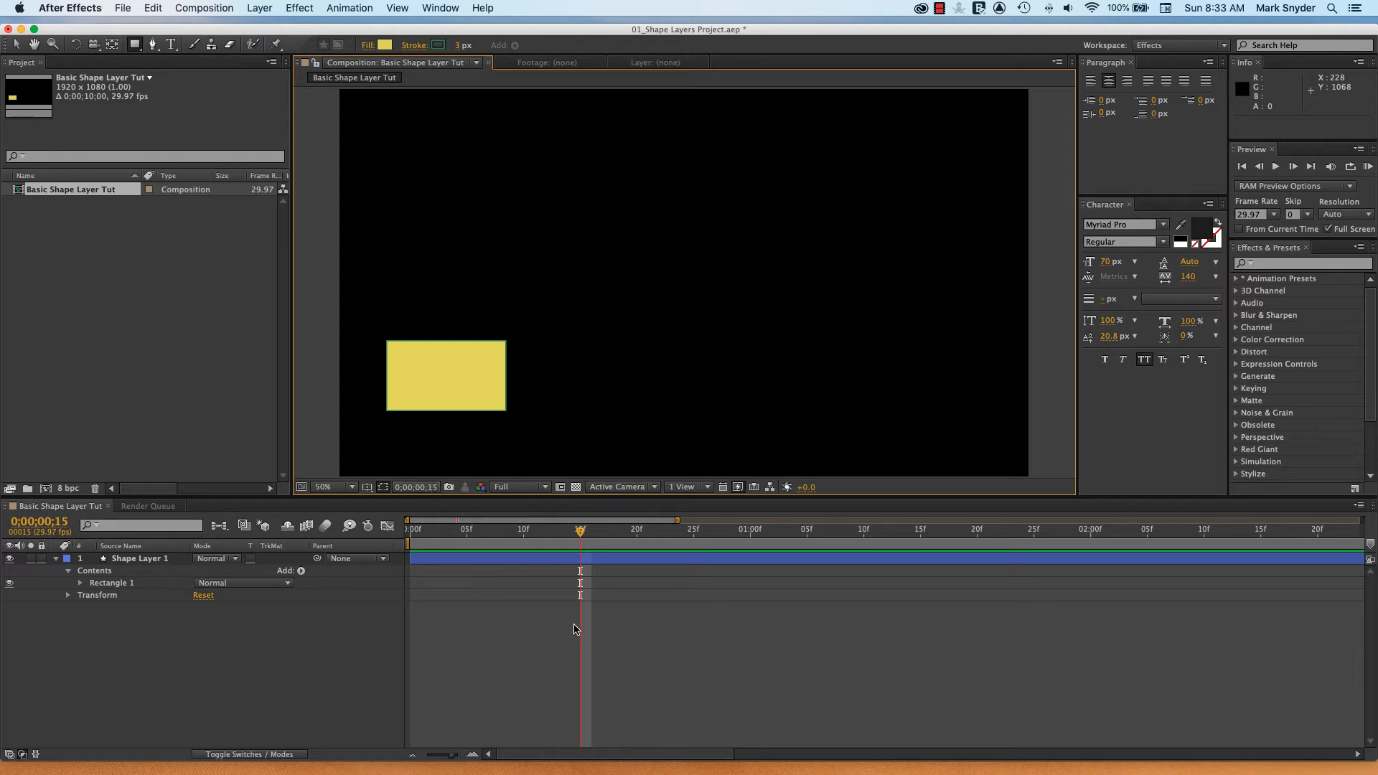
- Move the current time to frame 1, and from there to one second (0;00;01;00)
{"action": "left_click", "coordinate": [429, 485]}
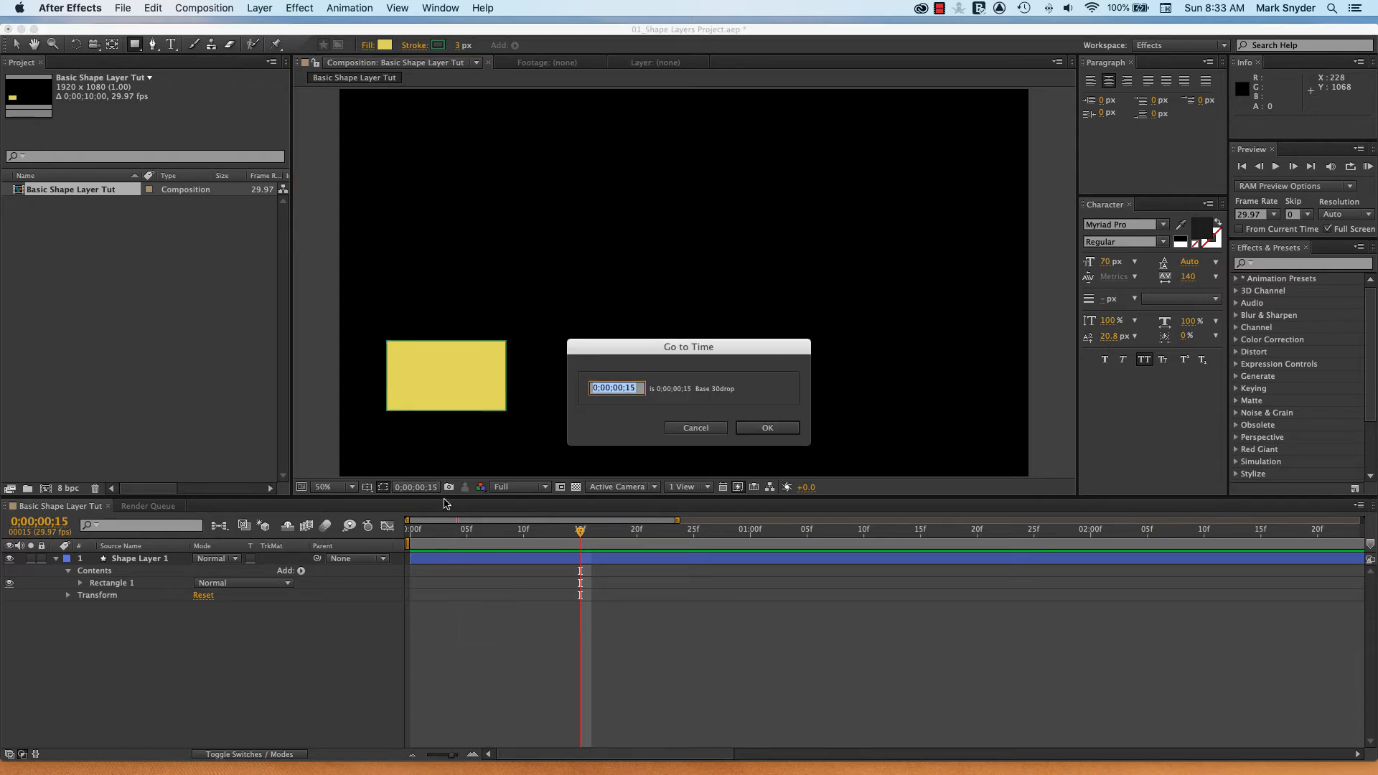
{"action": "type", "text": "1"}
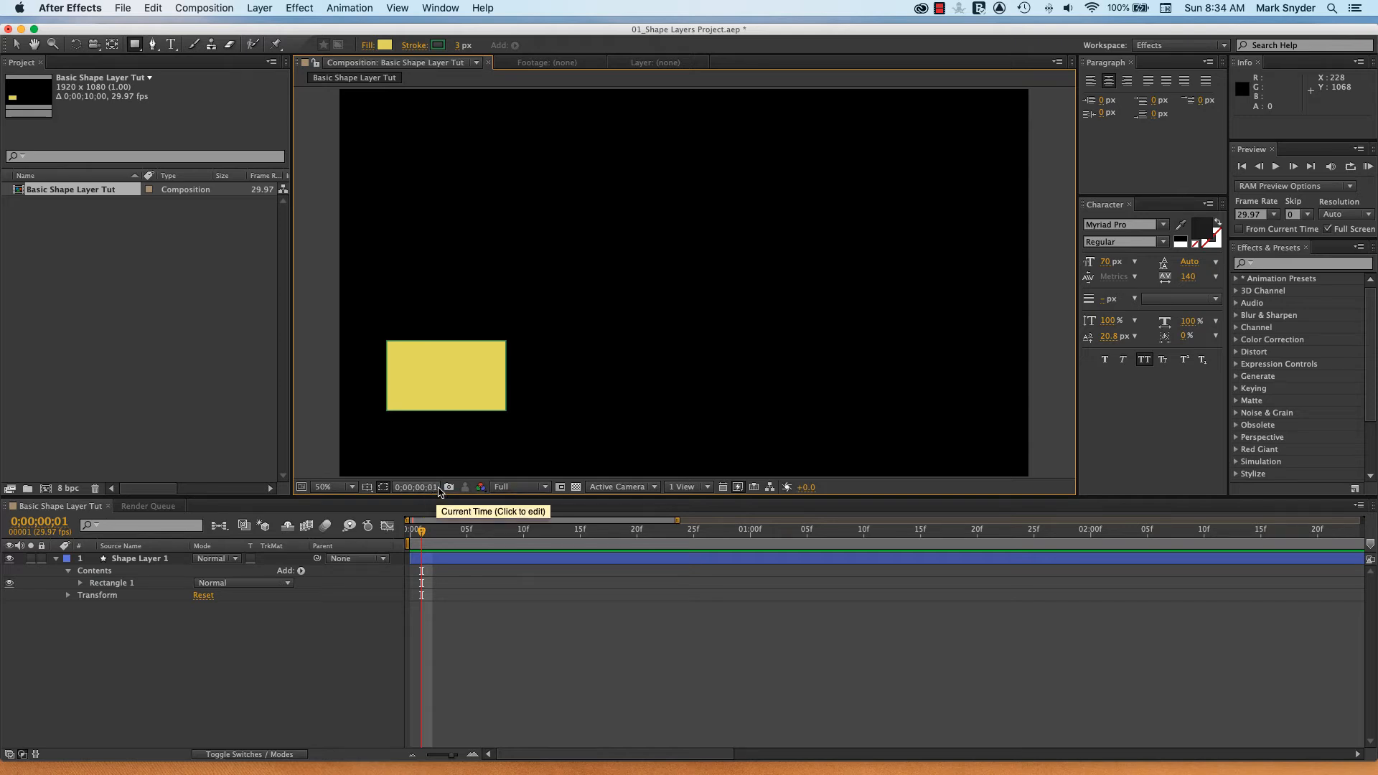
{"action": "left_click", "coordinate": [438, 487]}
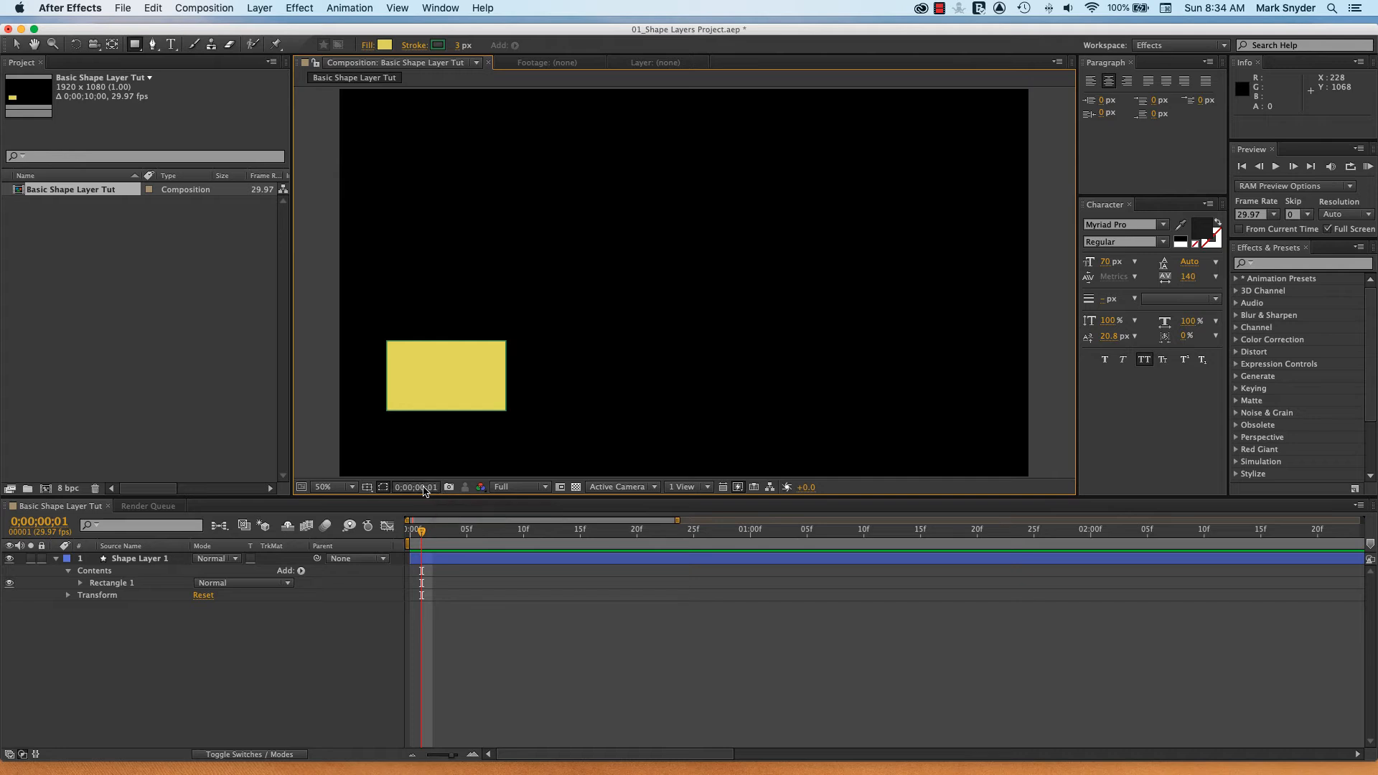
{"action": "type", "text": "100"}
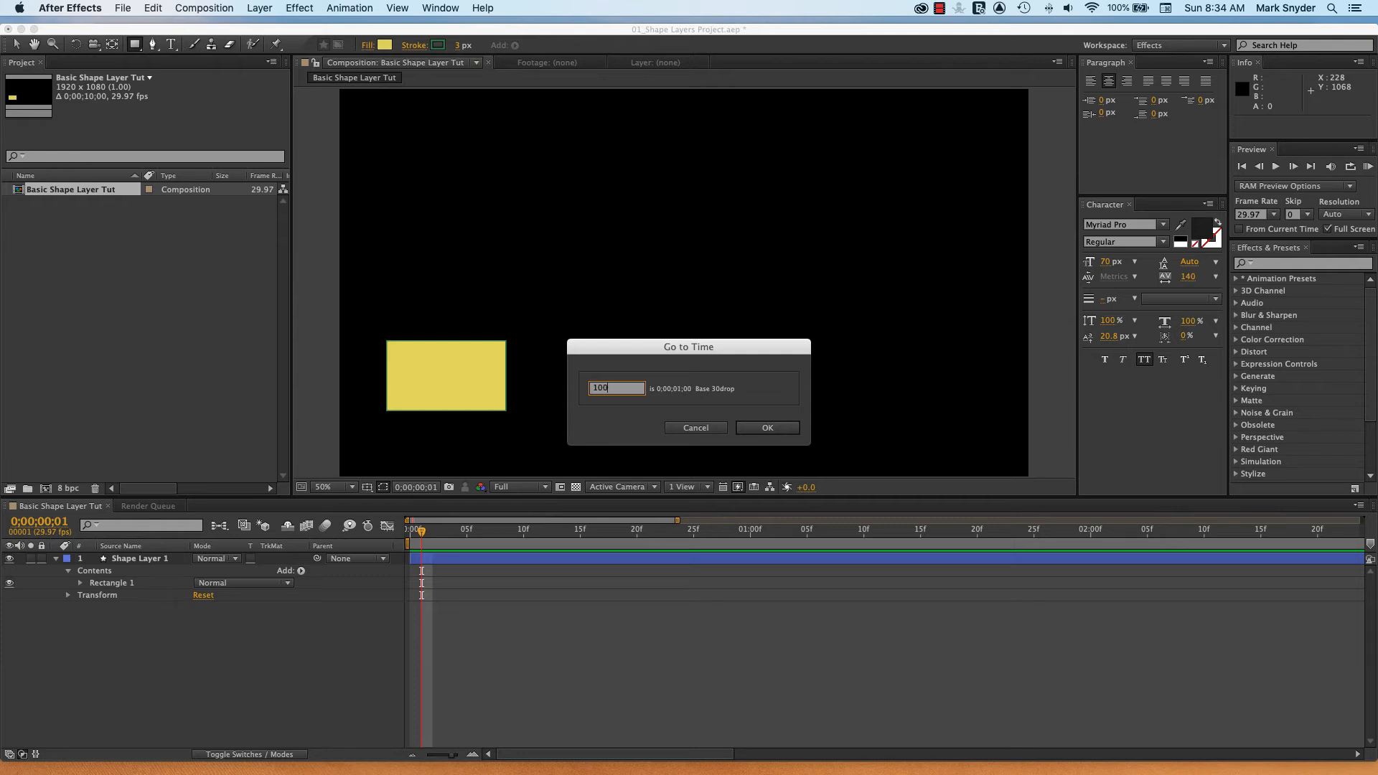
{"action": "key", "text": "Return"}
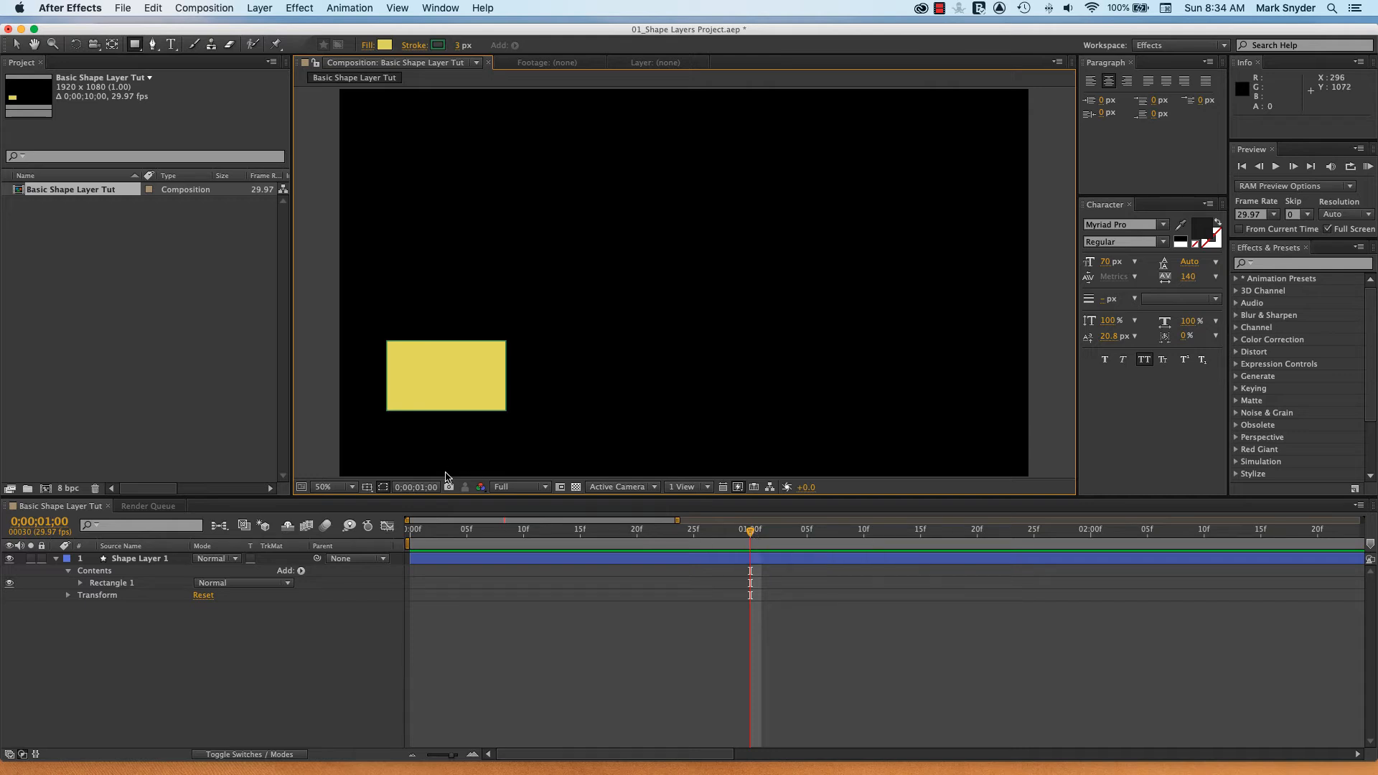
- Return the current time to 0;00;00;15
{"action": "left_click", "coordinate": [429, 489]}
{"action": "type", "text": "15"}
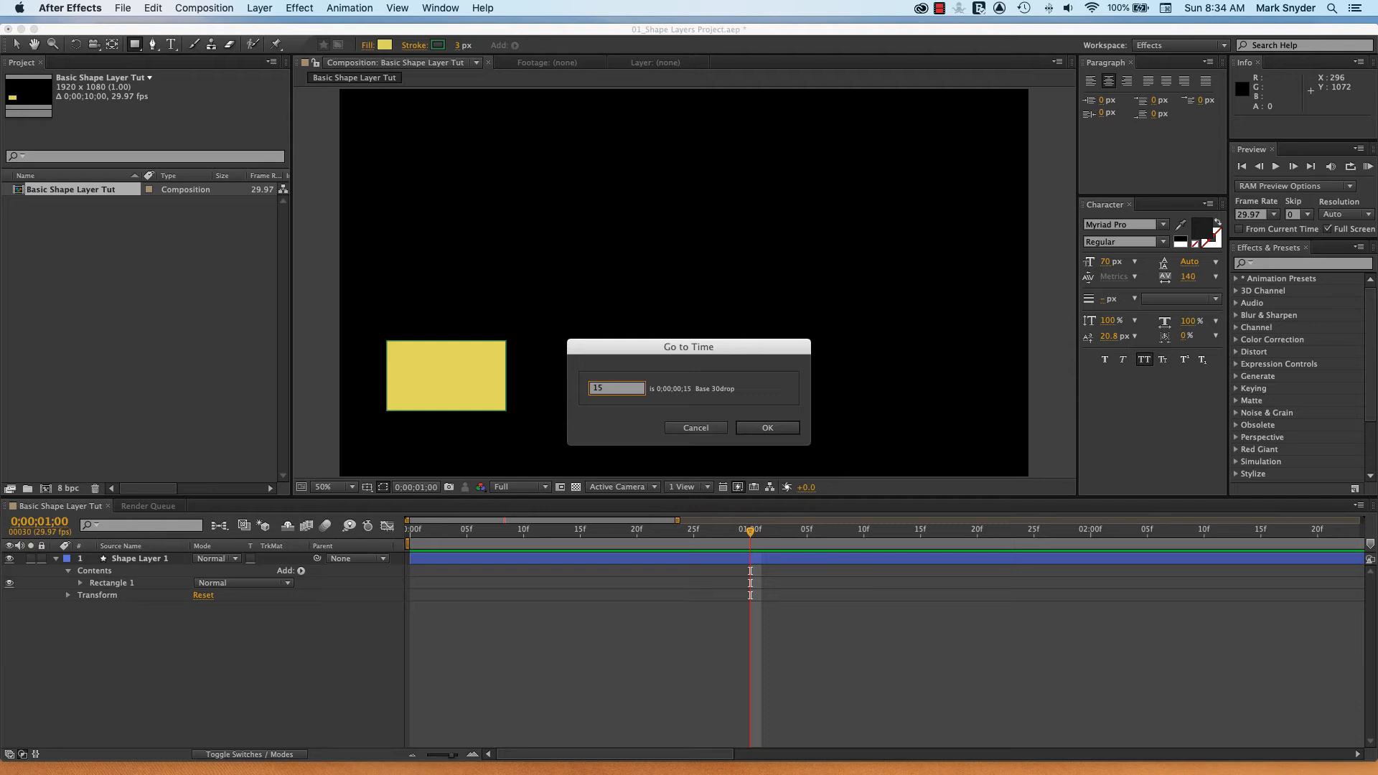
{"action": "key", "text": "Return"}
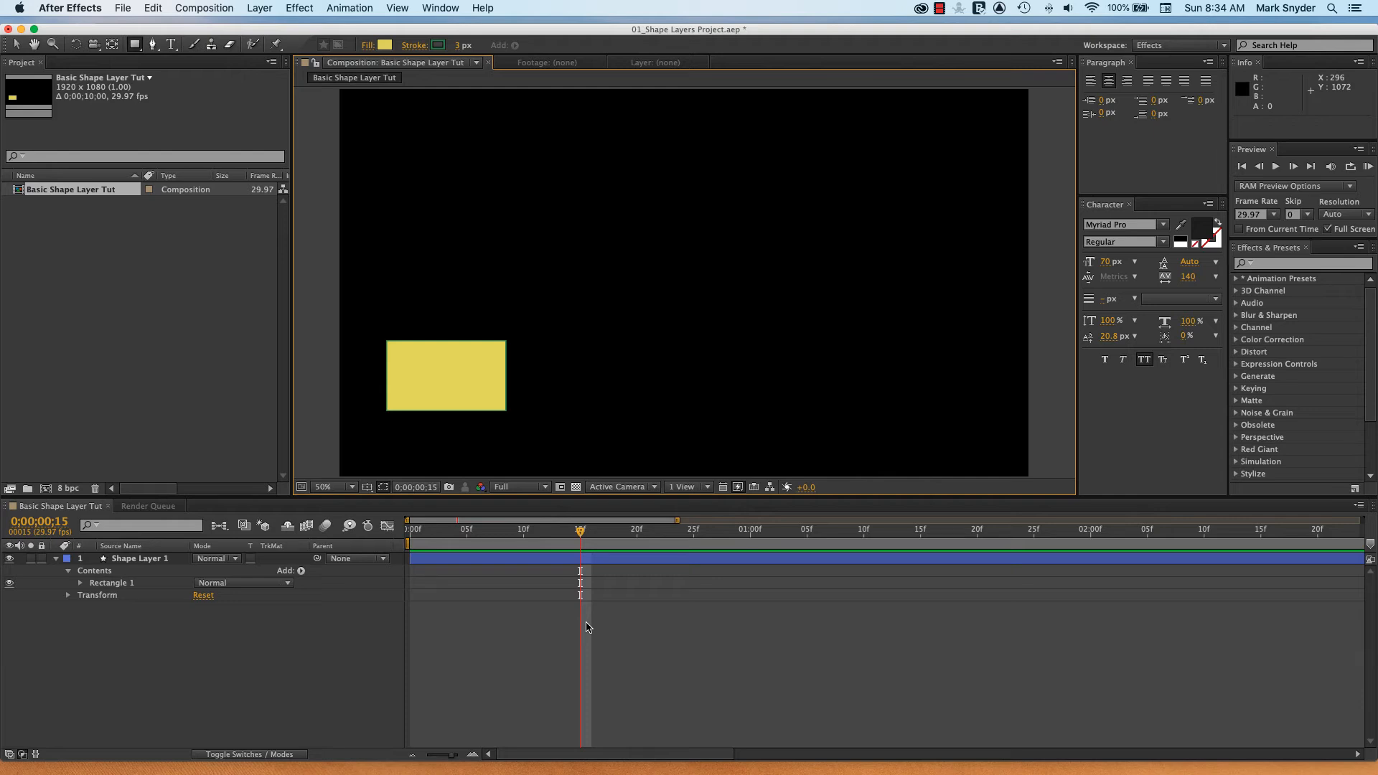
- Reveal Shape Layer 1's Position property and enable keyframing to set a Position keyframe at 0;00;00;15
{"action": "left_click", "coordinate": [68, 595]}
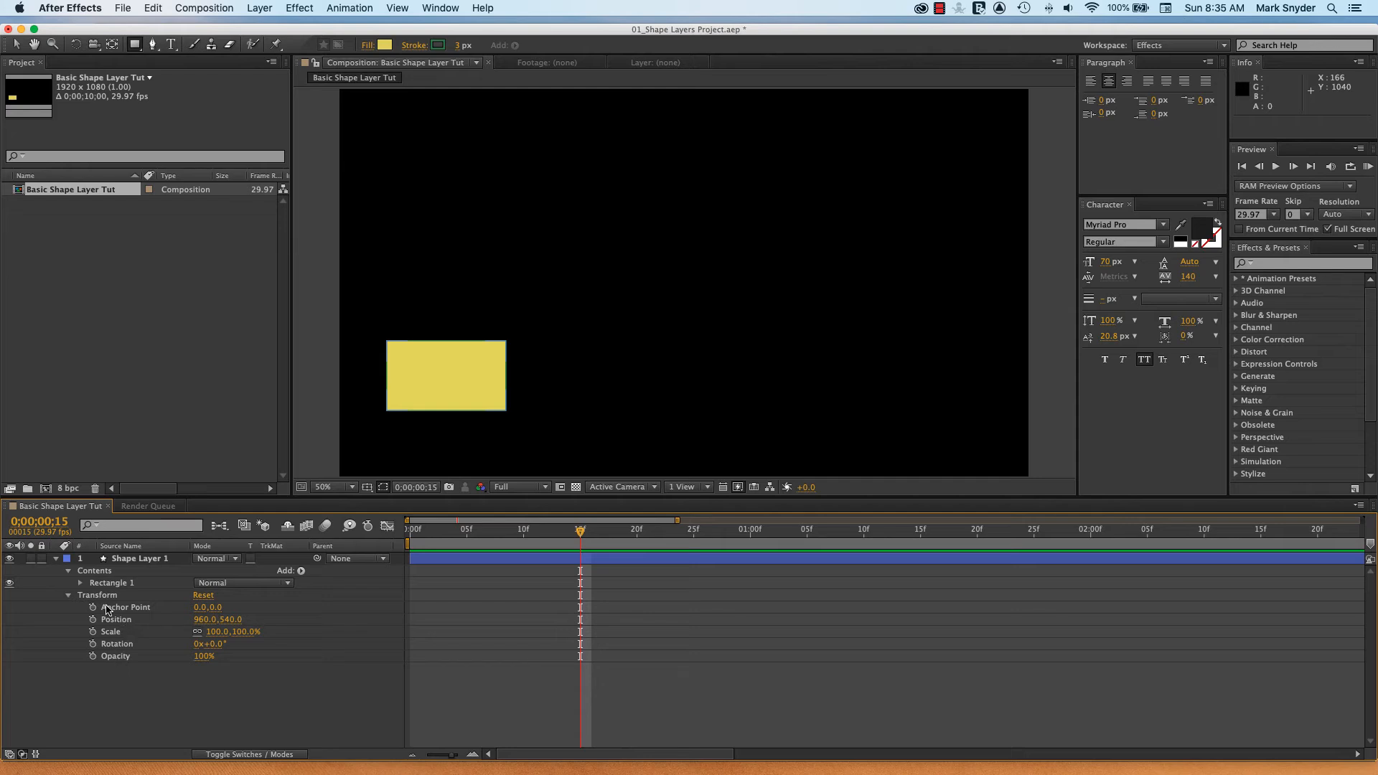
{"action": "left_click", "coordinate": [69, 595]}
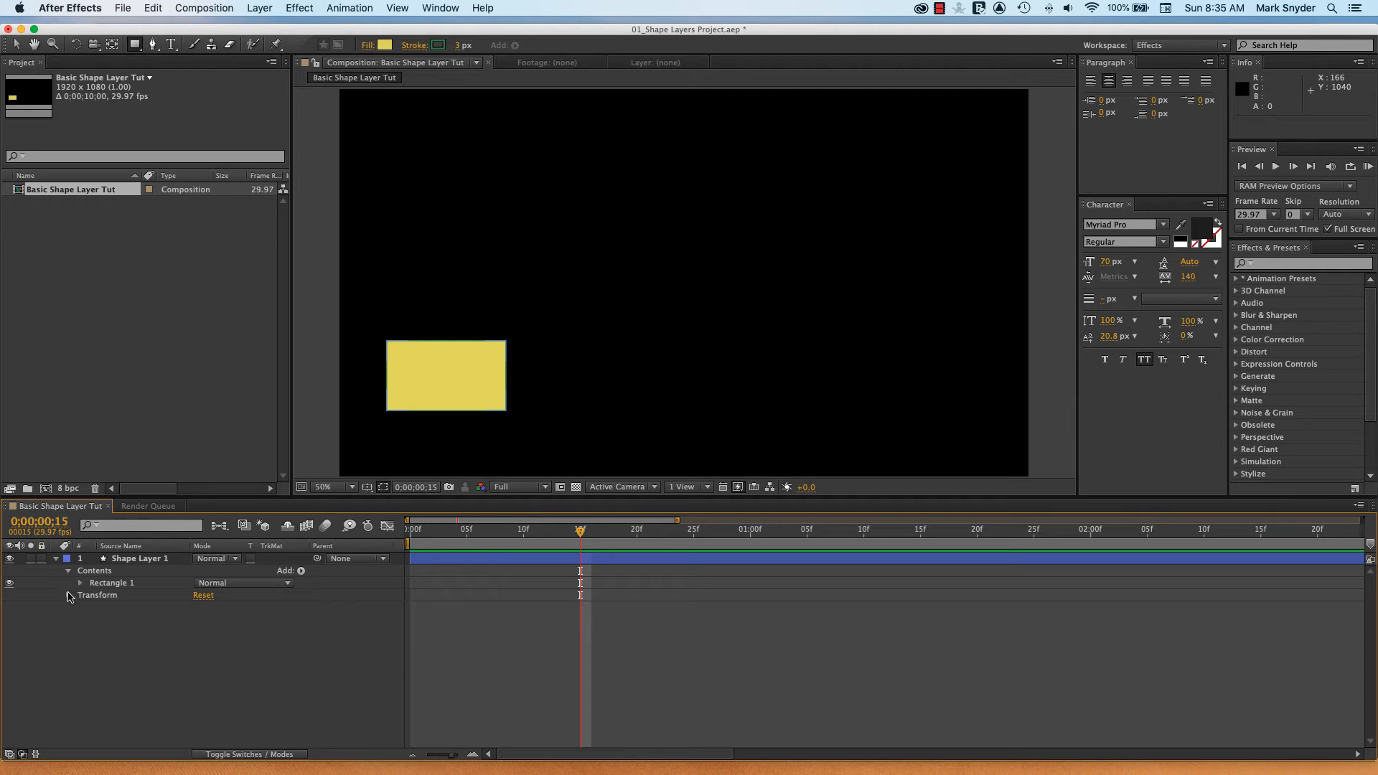
{"action": "left_click", "coordinate": [69, 595]}
{"action": "left_click", "coordinate": [69, 597]}
{"action": "key", "text": "p"}
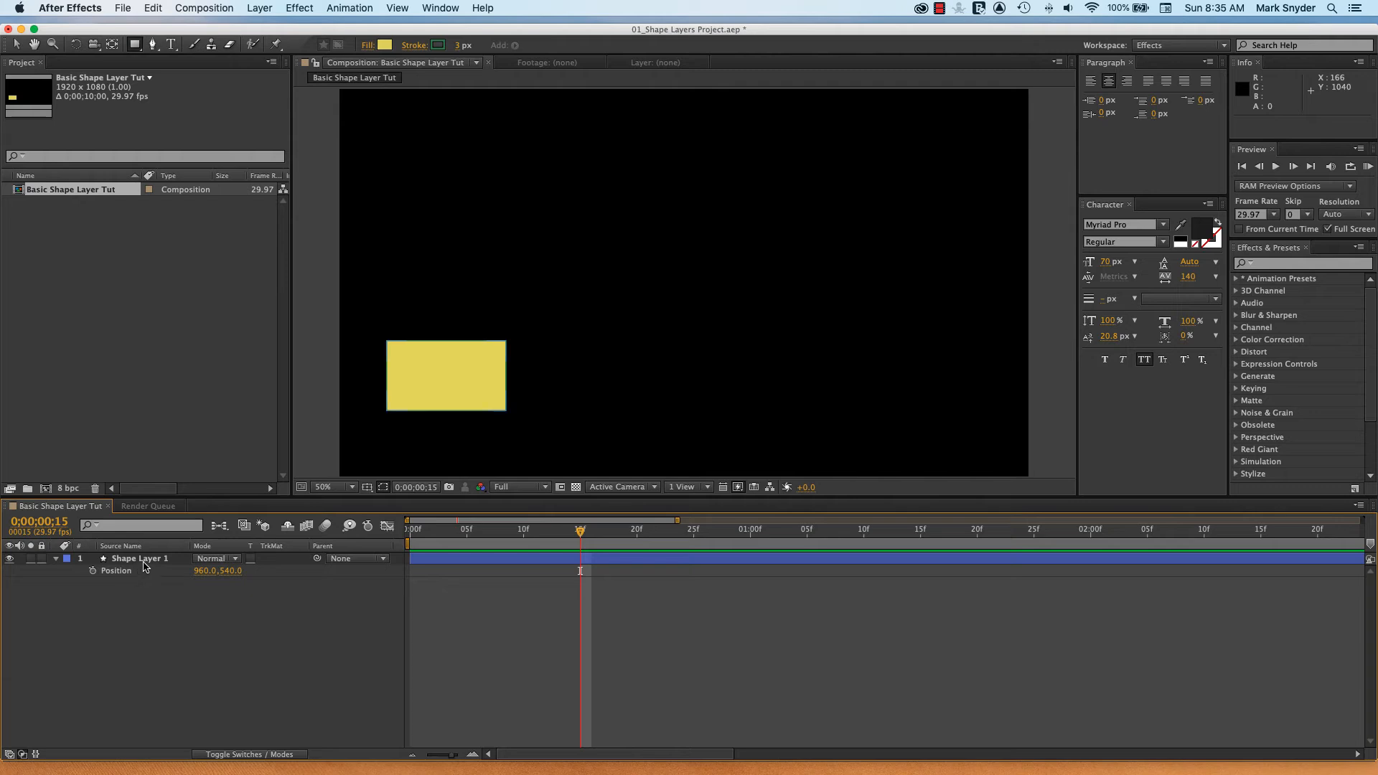
{"action": "left_click", "coordinate": [94, 572]}
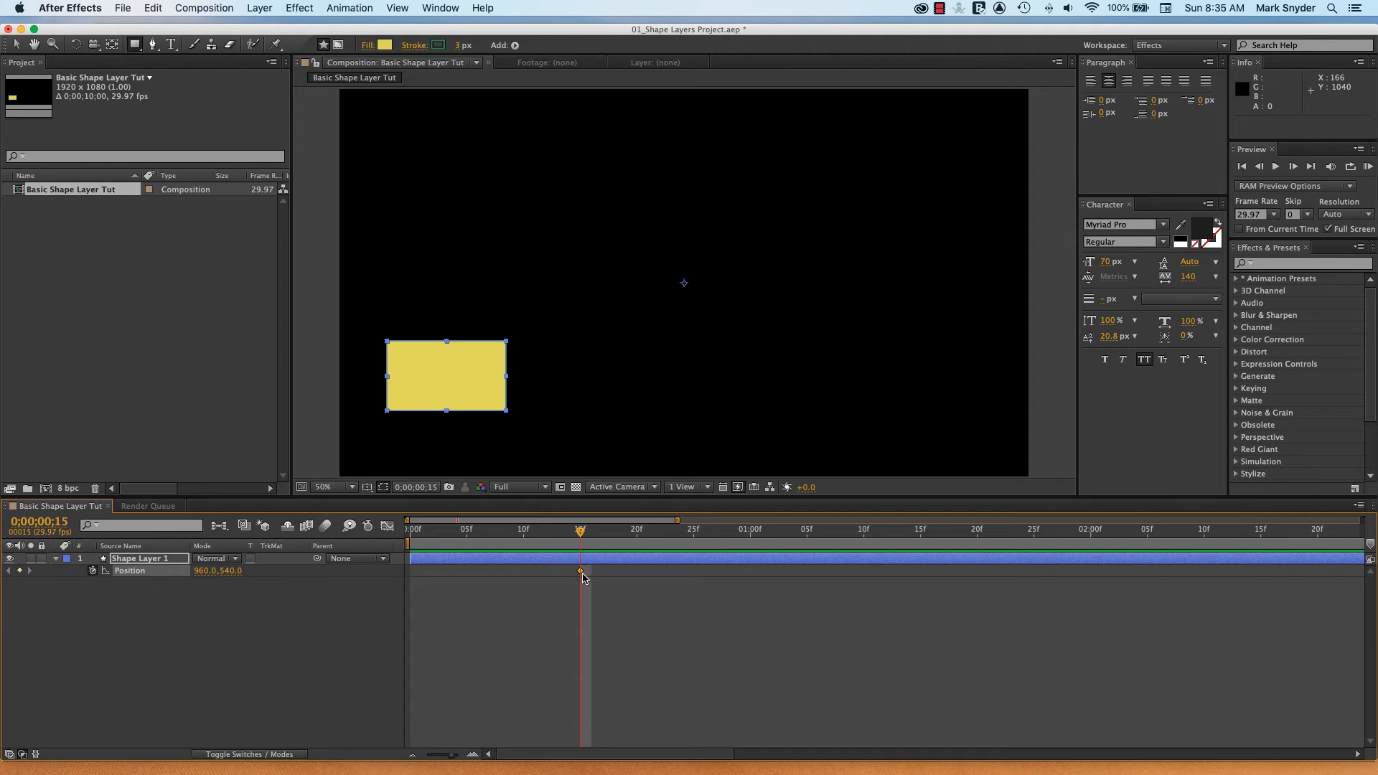
{"action": "mouse_move", "coordinate": [583, 575]}
- Toggle the display of Shape Layer 1's Position property and reveal all of the layer's modified properties
{"action": "key", "text": "p"}
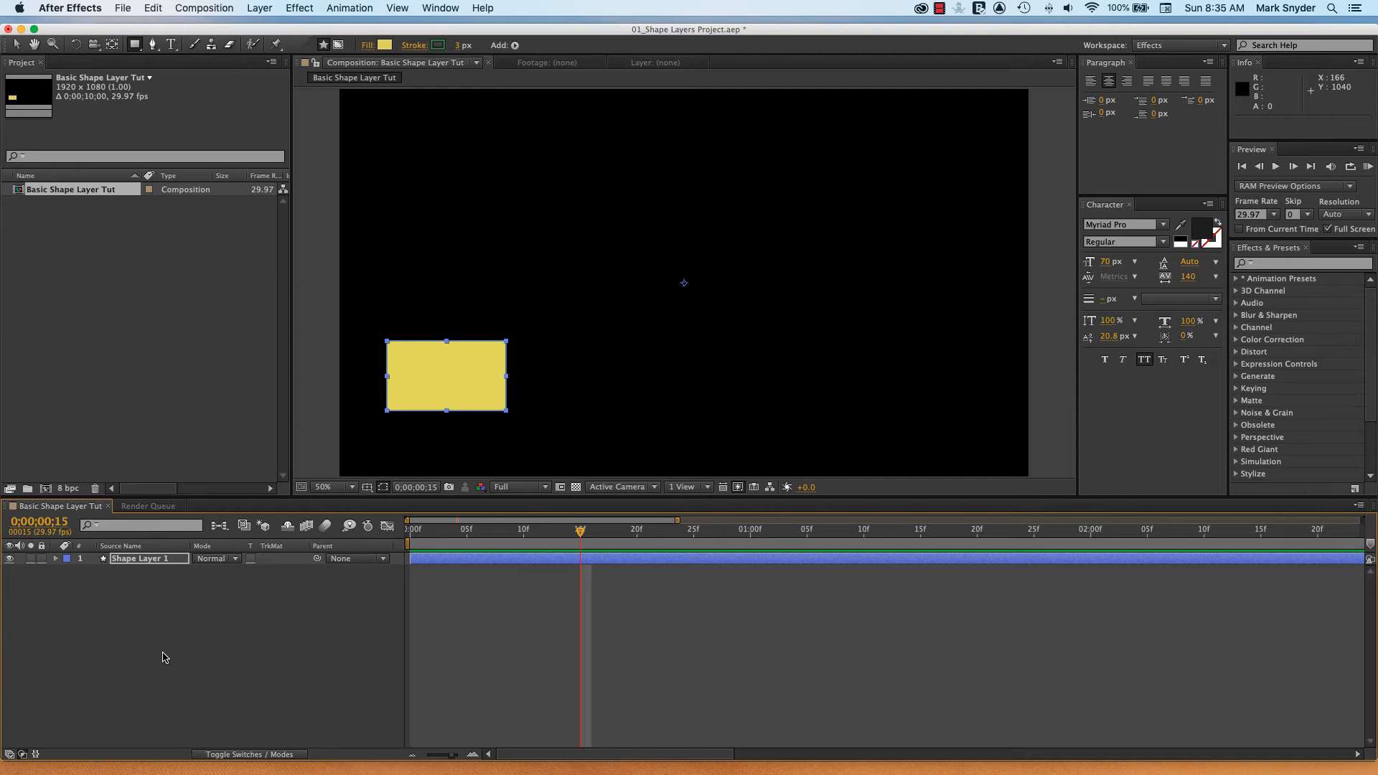
{"action": "key", "text": "p"}
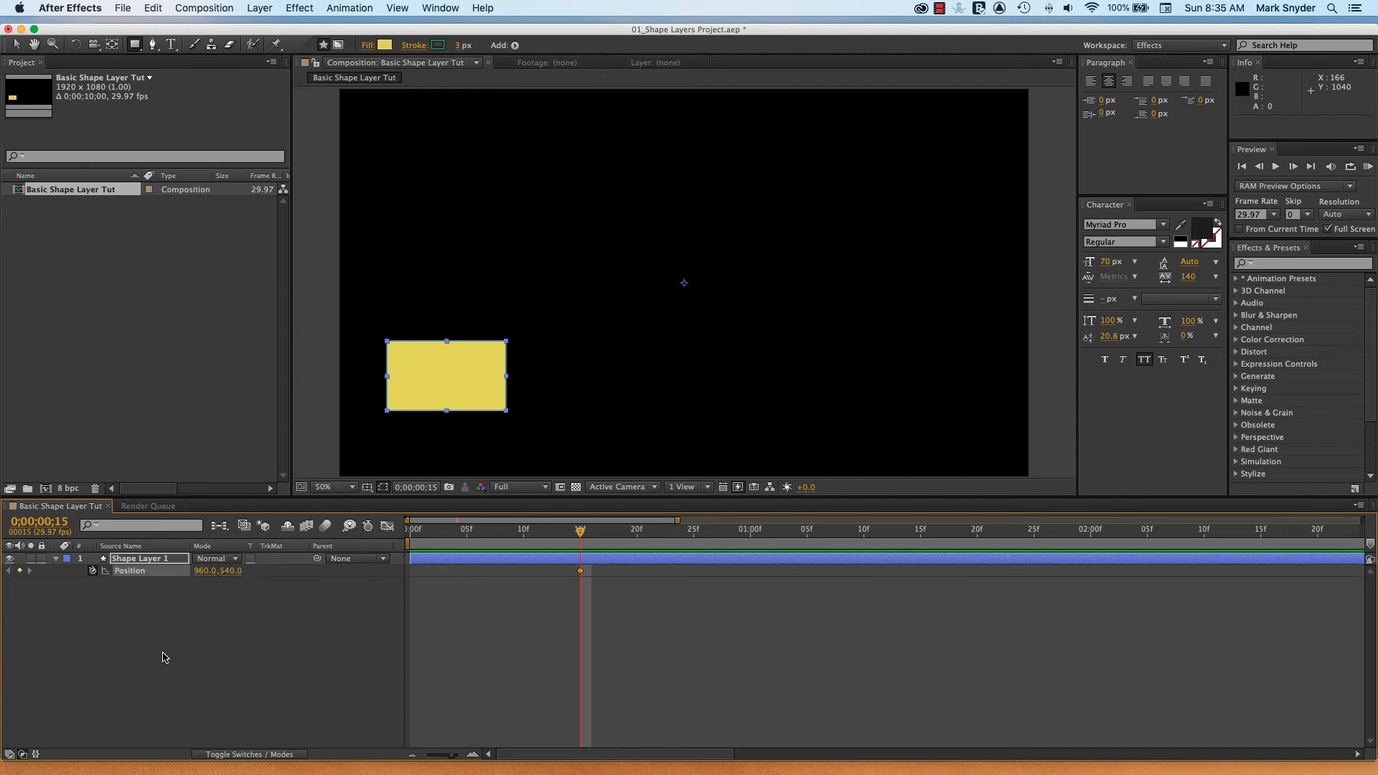
{"action": "key", "text": "u"}
{"action": "key", "text": "u"}
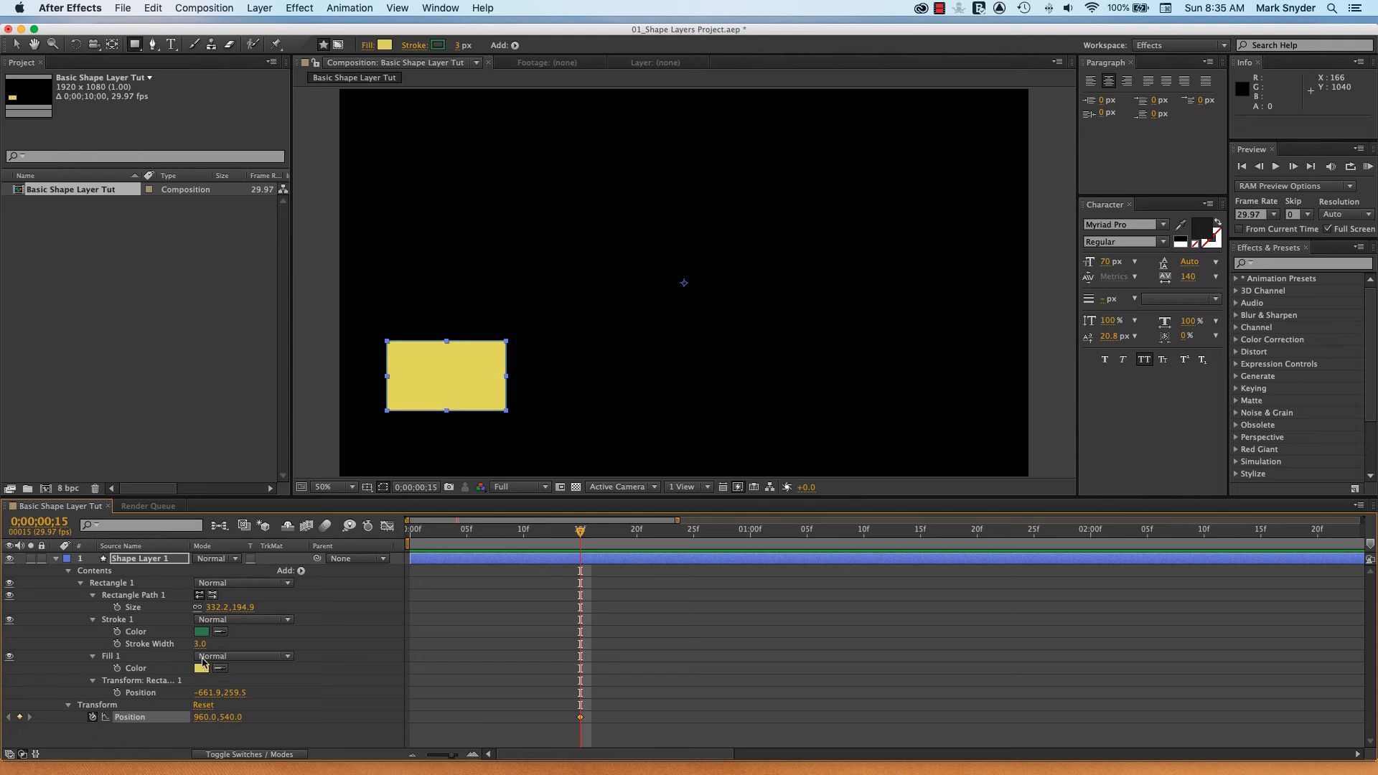
{"action": "key", "text": "u"}
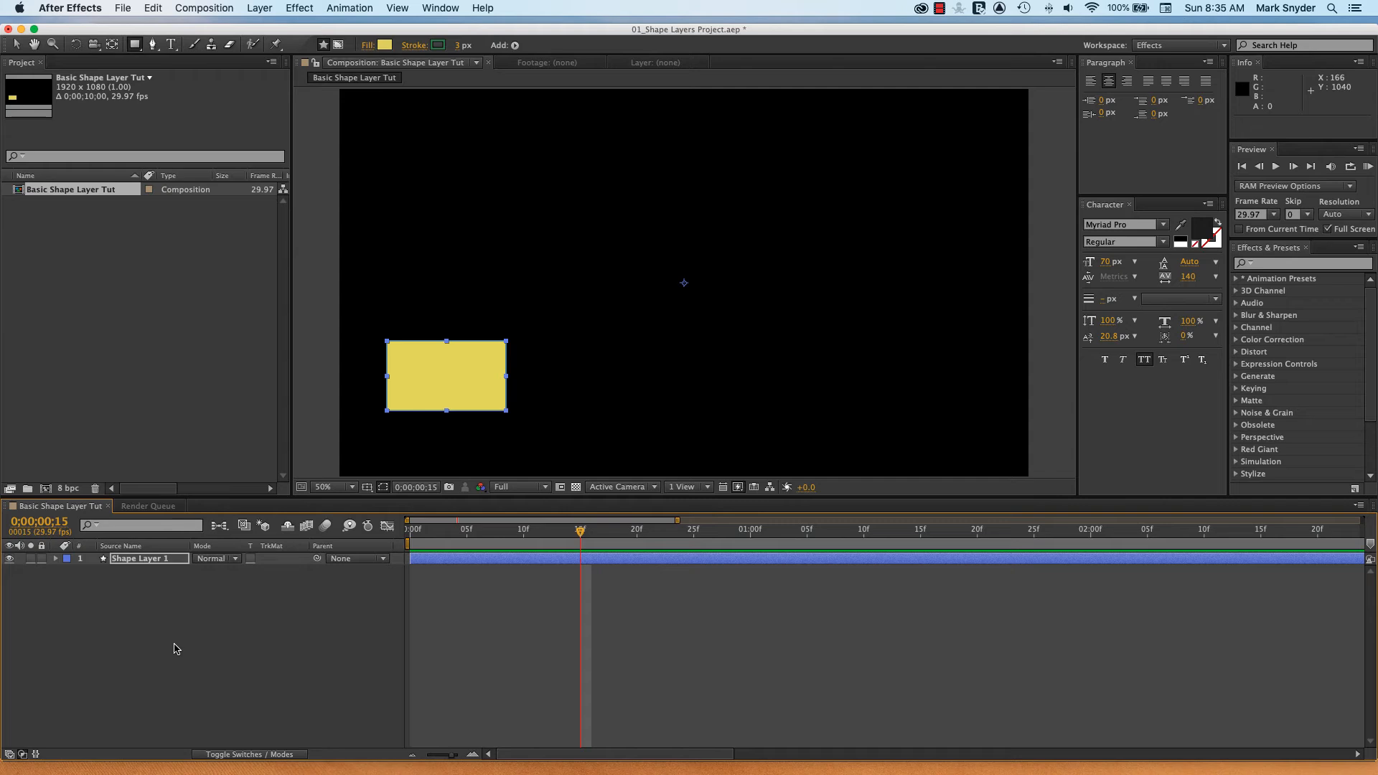
{"action": "key", "text": "u"}
{"action": "key", "text": "u"}
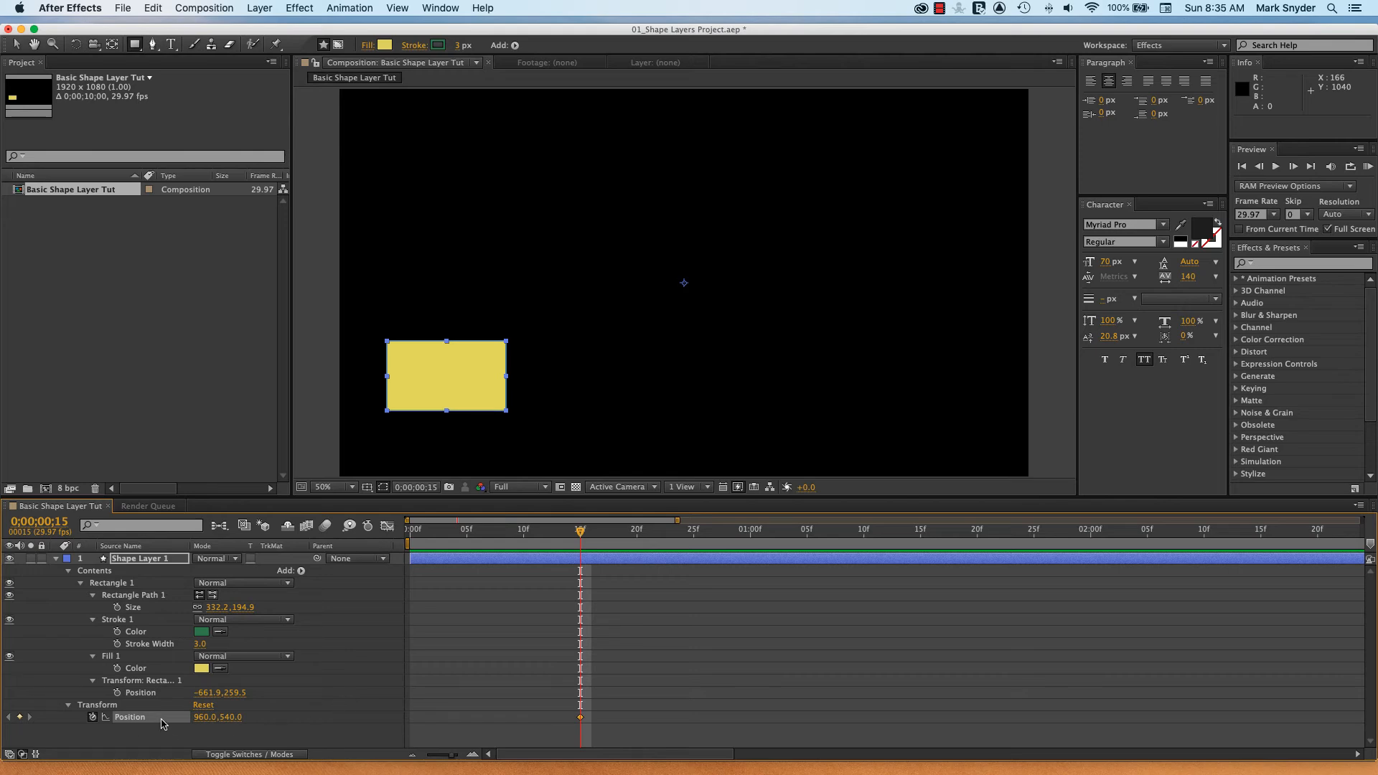
- Collapse Rectangle 1's Rectangle Path 1, Stroke 1, Fill 1 and Transform groups, and fully expand the layer's own Transform group
{"action": "left_click", "coordinate": [92, 596]}
{"action": "left_click", "coordinate": [93, 607]}
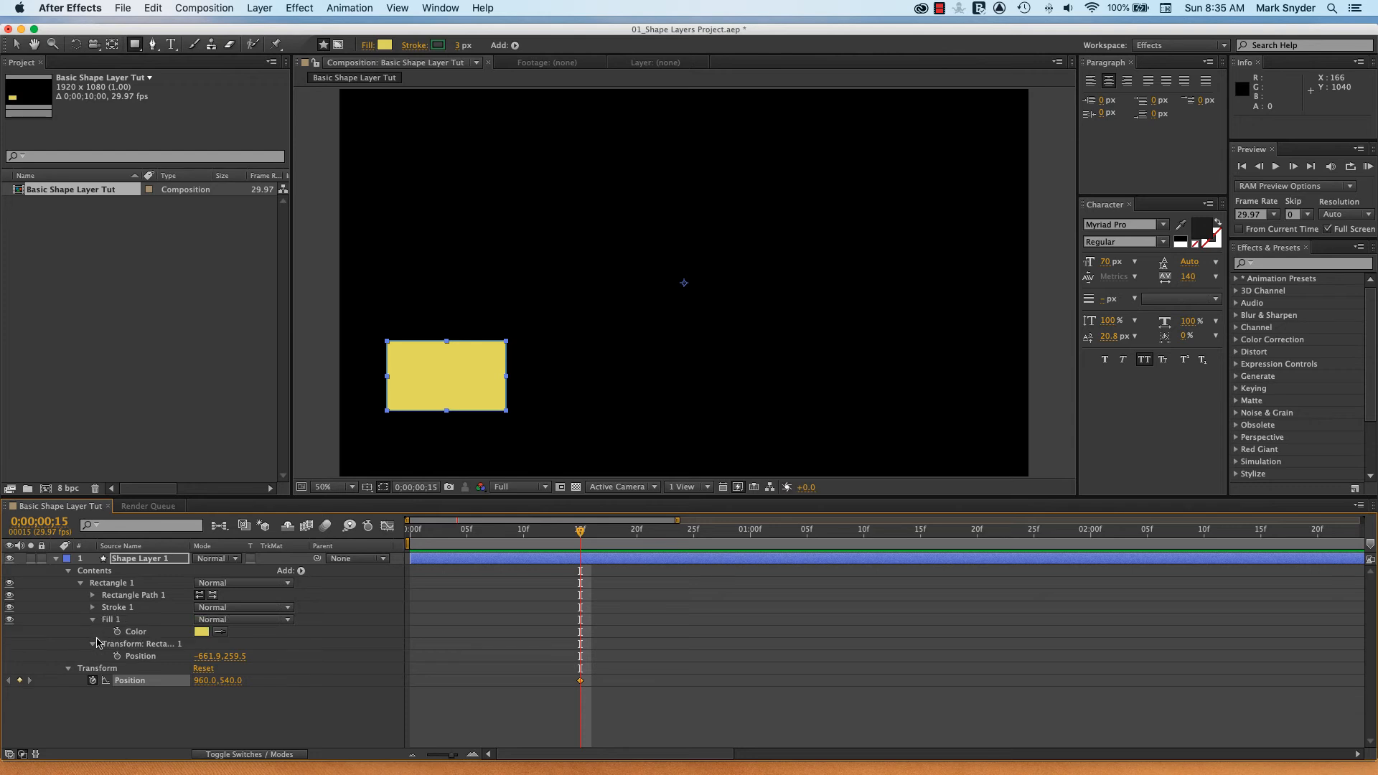
{"action": "left_click", "coordinate": [93, 619]}
{"action": "left_click", "coordinate": [92, 633]}
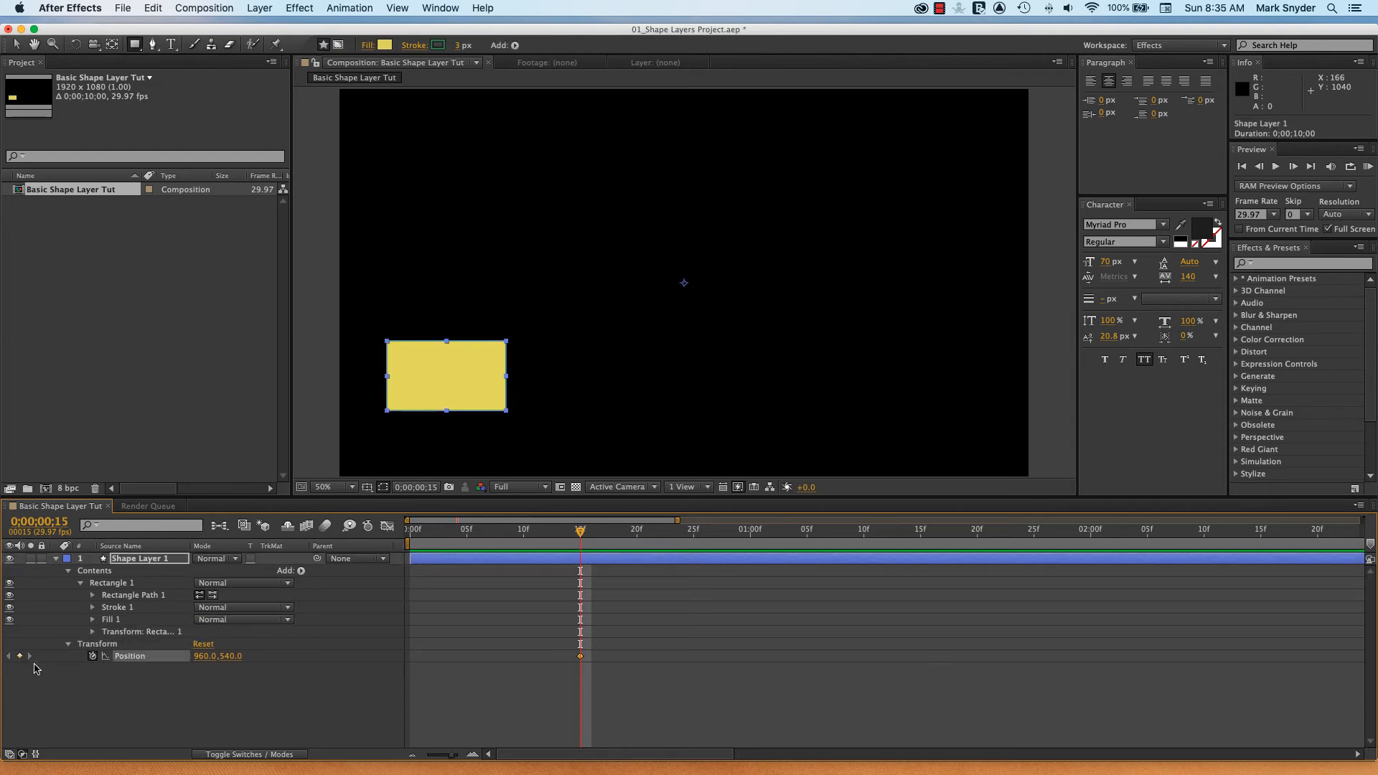
{"action": "left_click", "coordinate": [68, 643]}
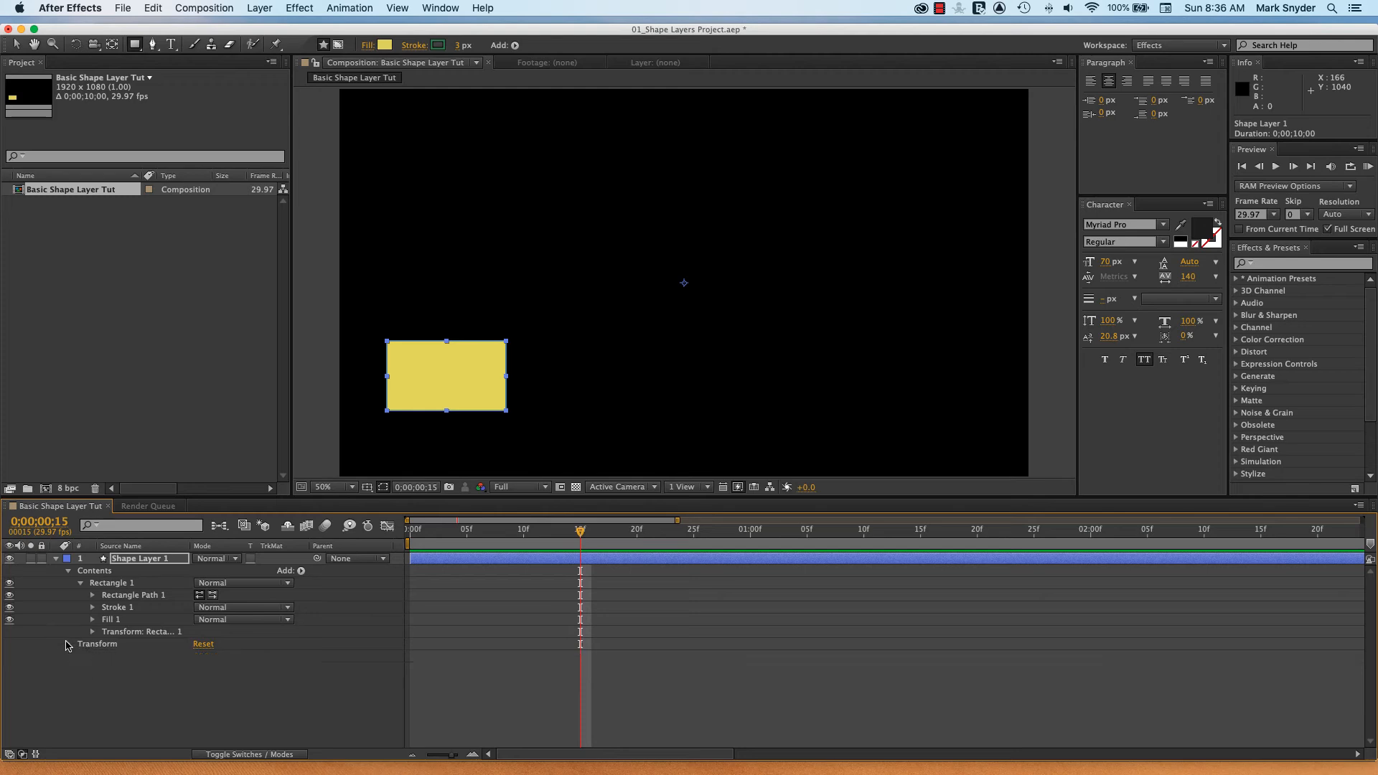
{"action": "left_click", "coordinate": [68, 644]}
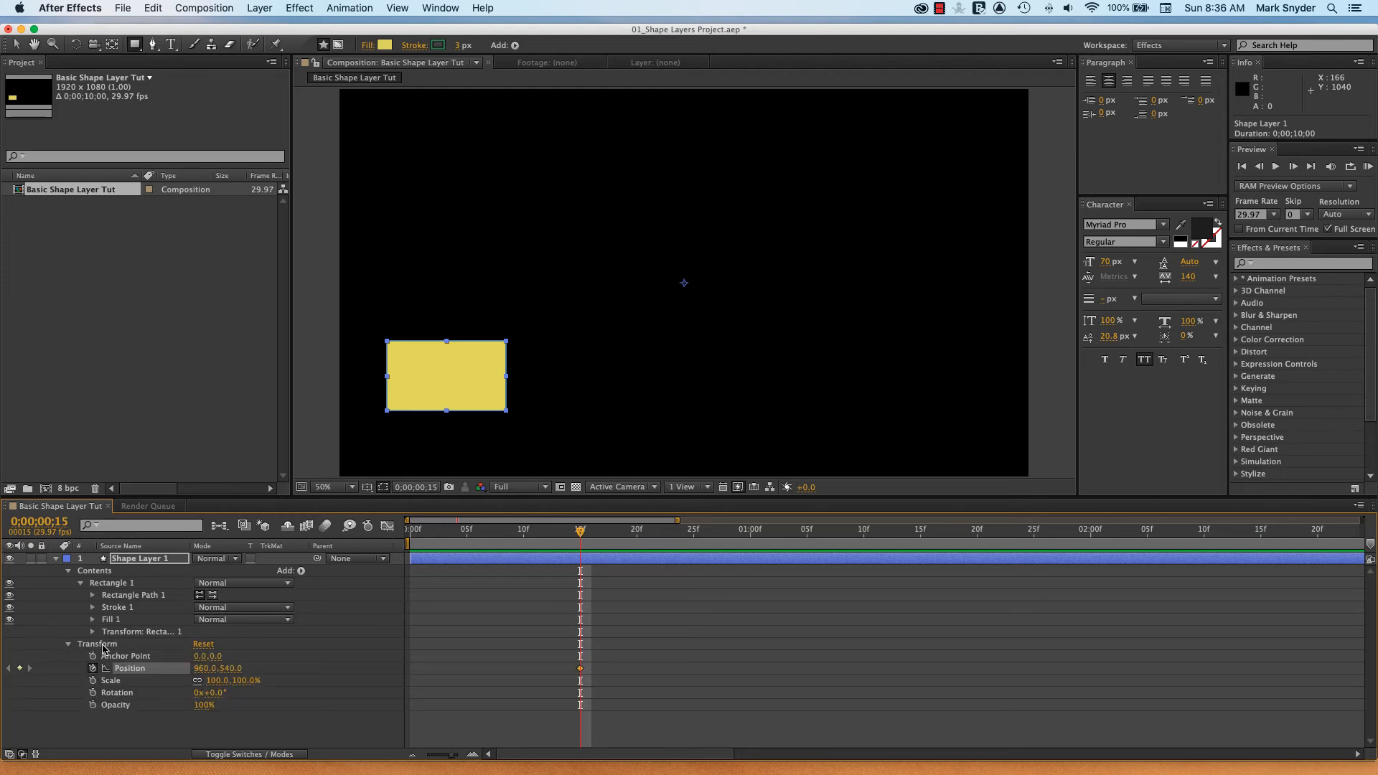
{"action": "left_click", "coordinate": [62, 738]}
{"action": "left_click", "coordinate": [69, 644]}
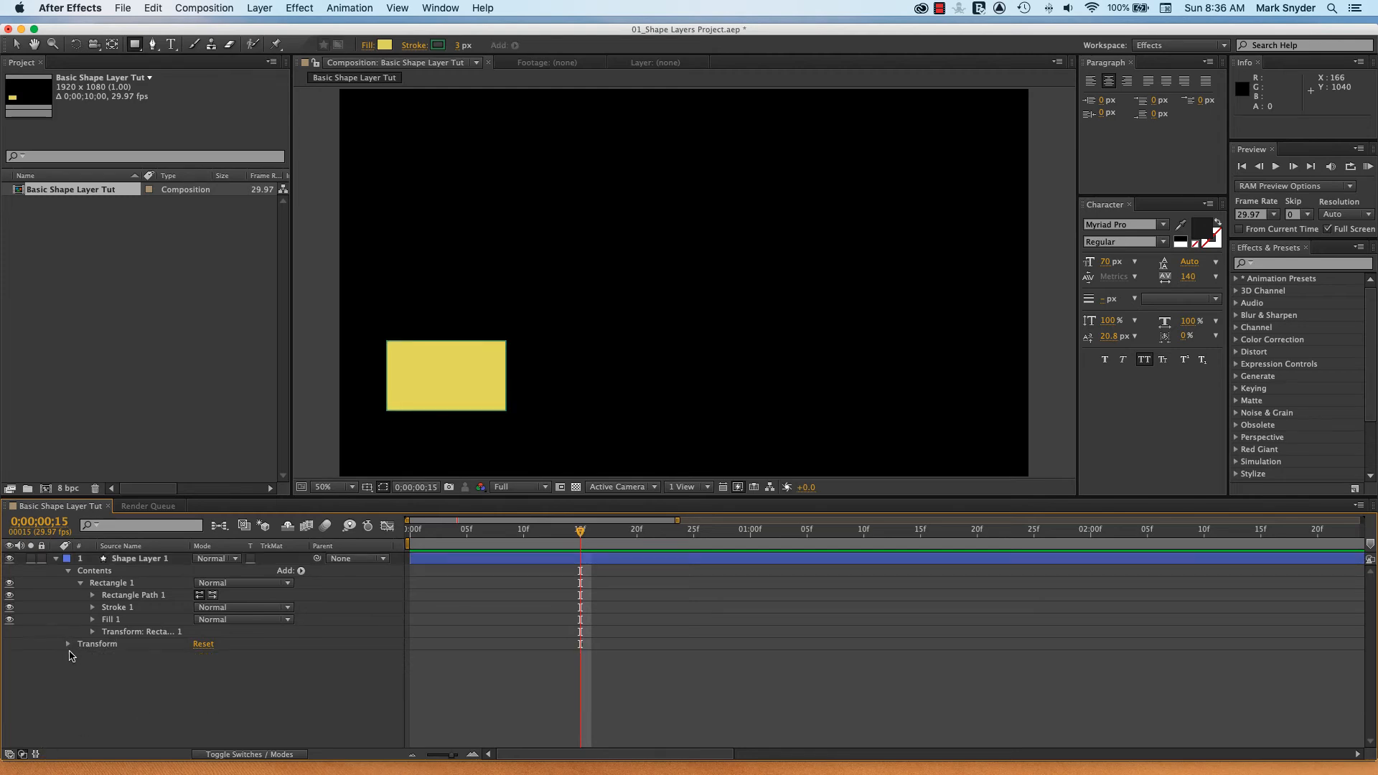
{"action": "left_click", "coordinate": [68, 644]}
- Select Shape Layer 1's Position property and switch to the Selection tool
{"action": "left_click", "coordinate": [133, 670]}
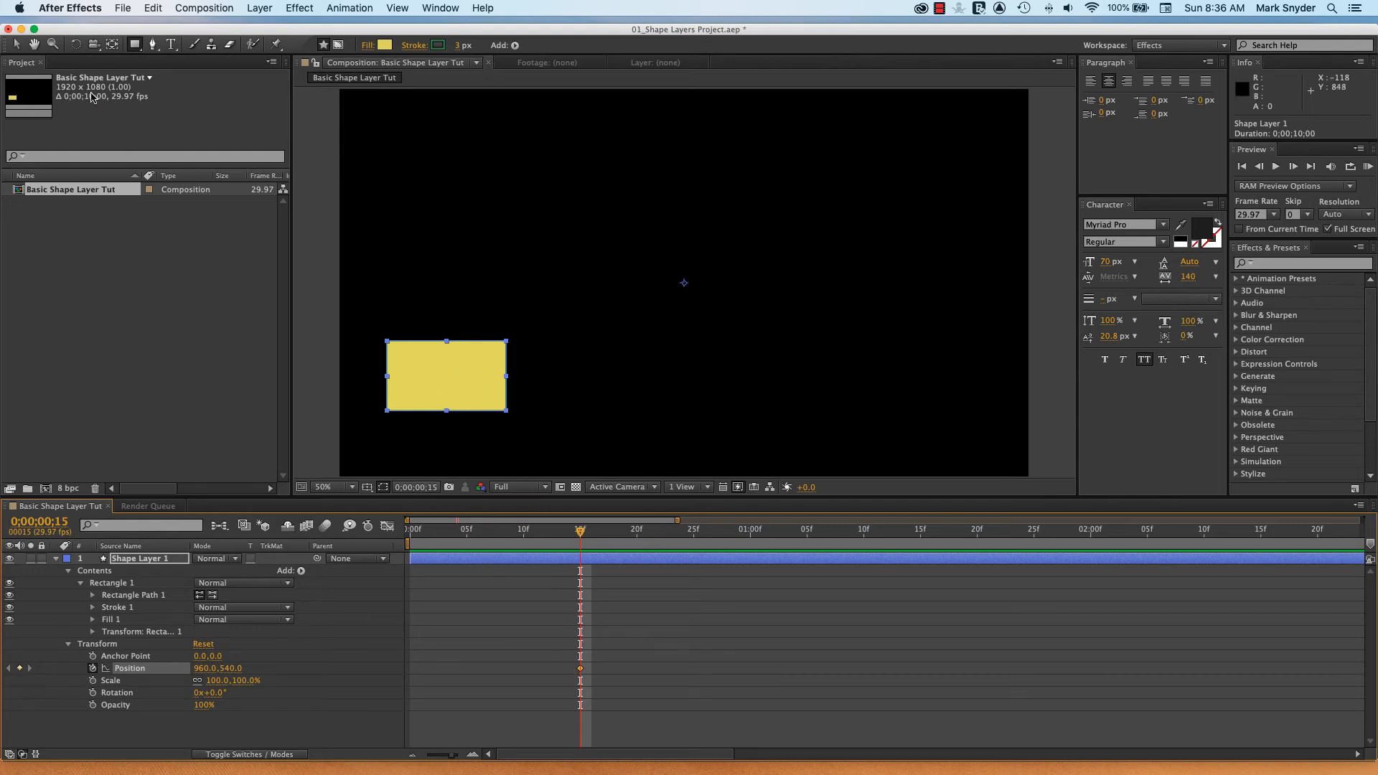
{"action": "left_click", "coordinate": [15, 45]}
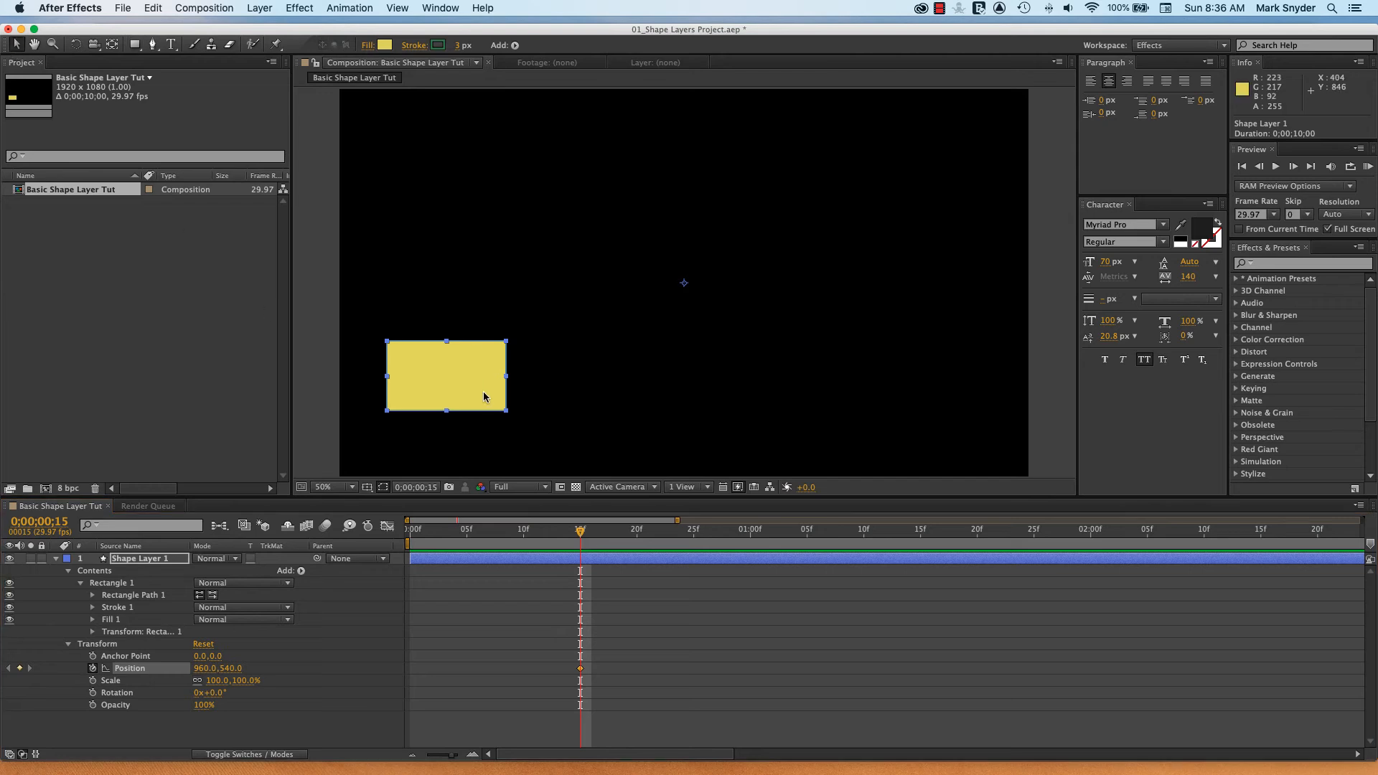
- Try moving the yellow rectangle horizontally across the frame at 0;00;00;15, and undo the move
{"action": "left_click_drag", "start_coordinate": [463, 384], "coordinate": [949, 385]}
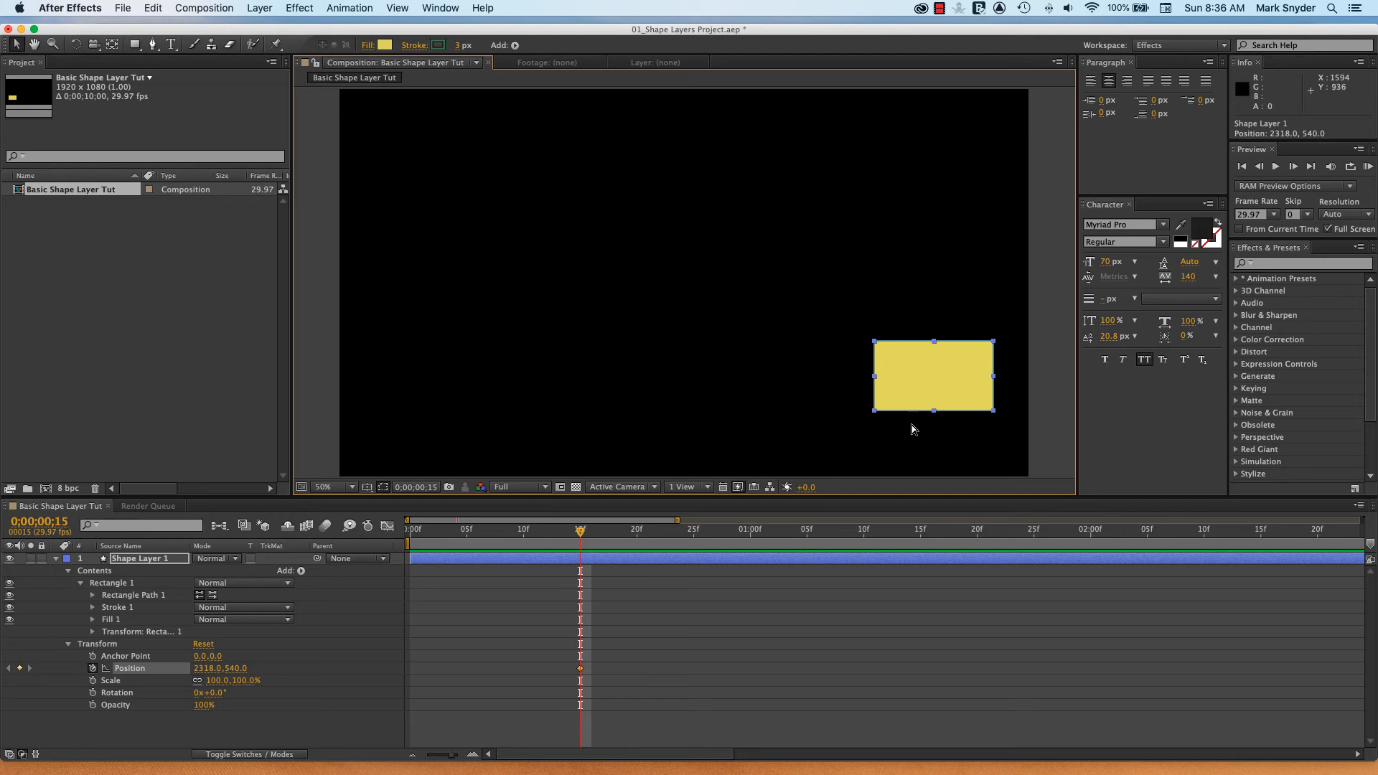
{"action": "key", "text": "super+z"}
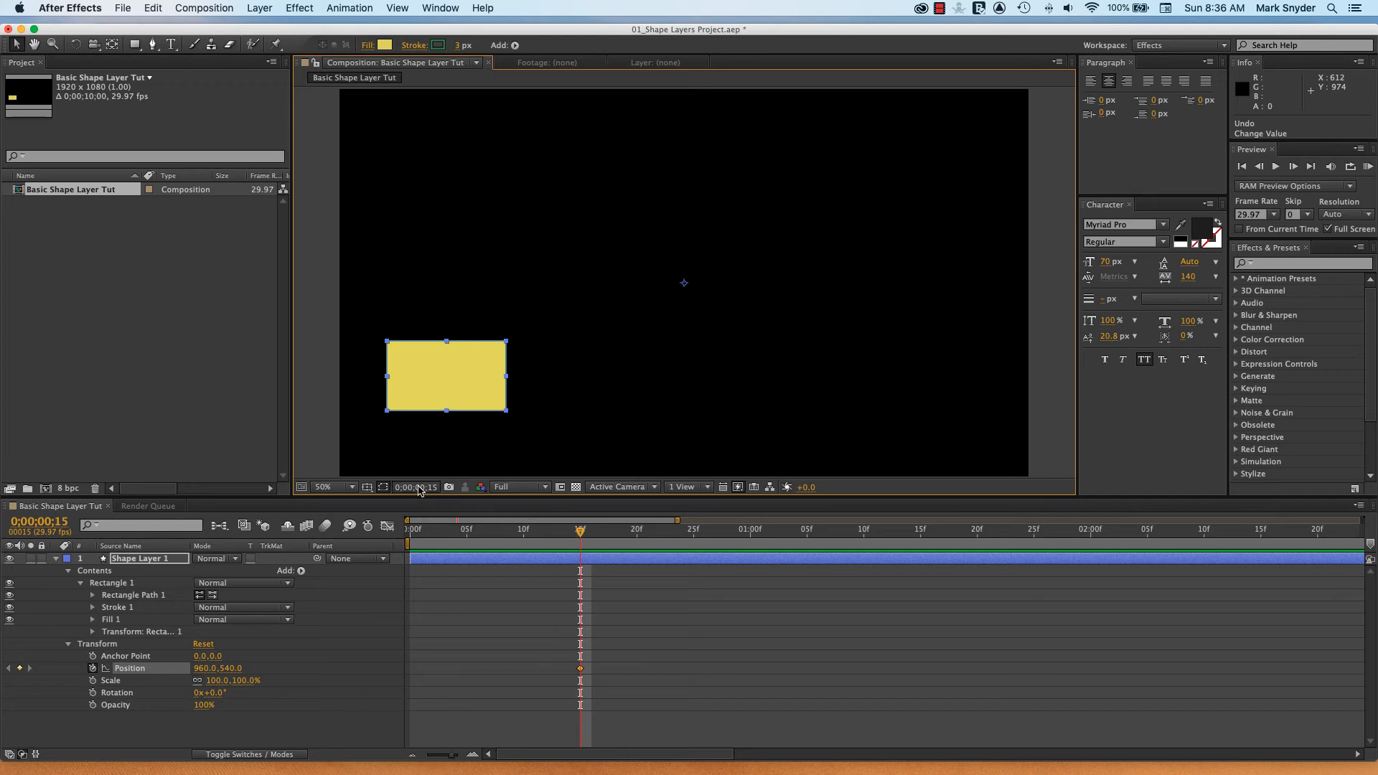
- Go to 0;00;01;00 and move the yellow rectangle horizontally to Position 2312, 540 to create a second Position keyframe
{"action": "key", "text": "alt+shift+j"}
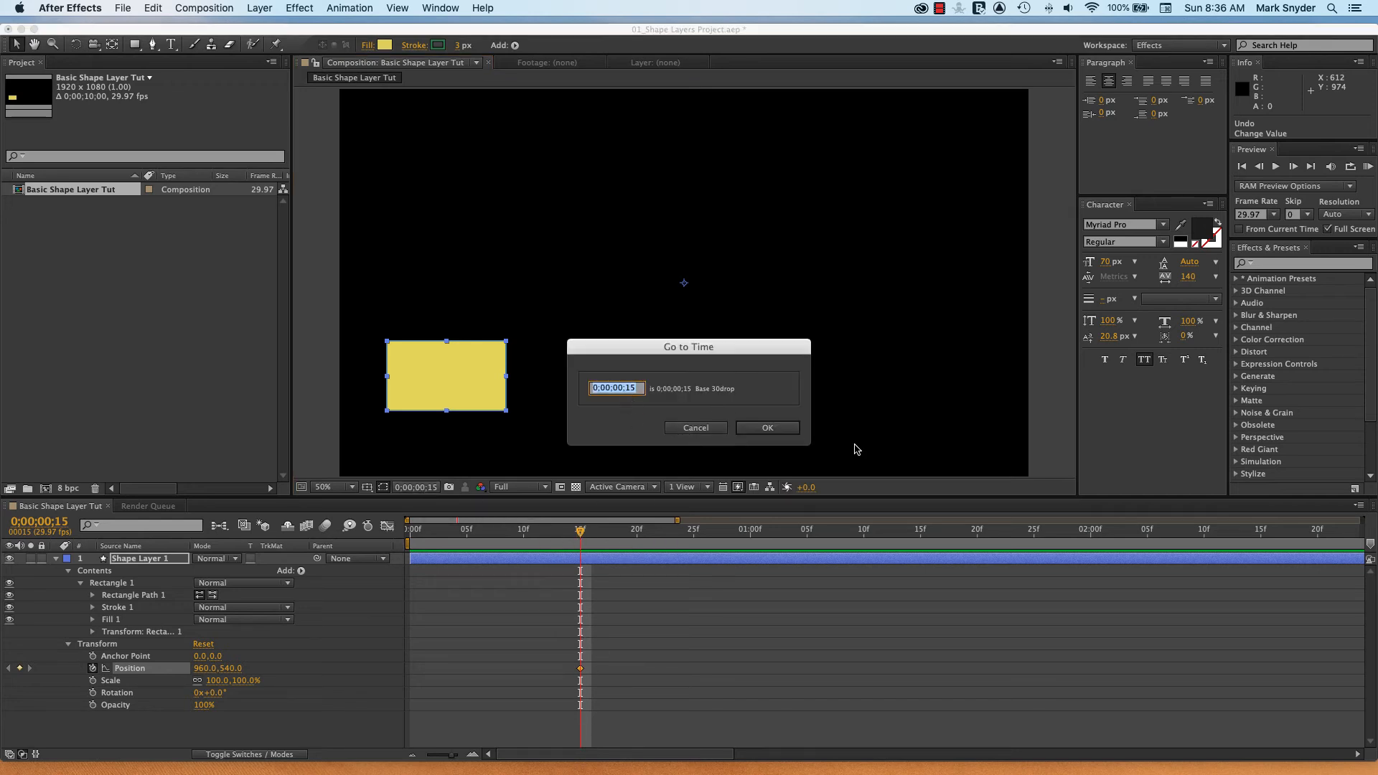
{"action": "type", "text": "100"}
{"action": "key", "text": "Return"}
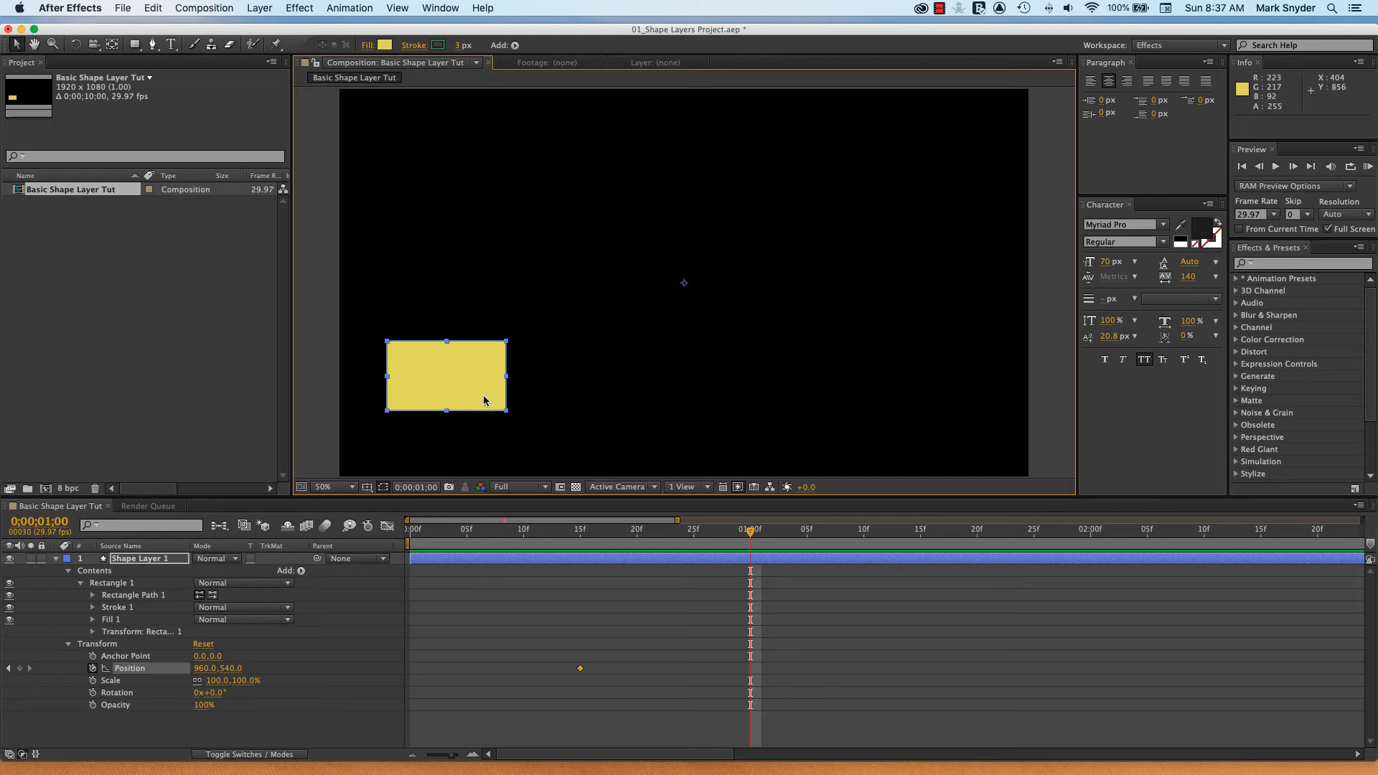
{"action": "left_click_drag", "start_coordinate": [483, 397], "coordinate": [750, 353]}
{"action": "left_click_drag", "start_coordinate": [746, 401], "coordinate": [969, 395]}
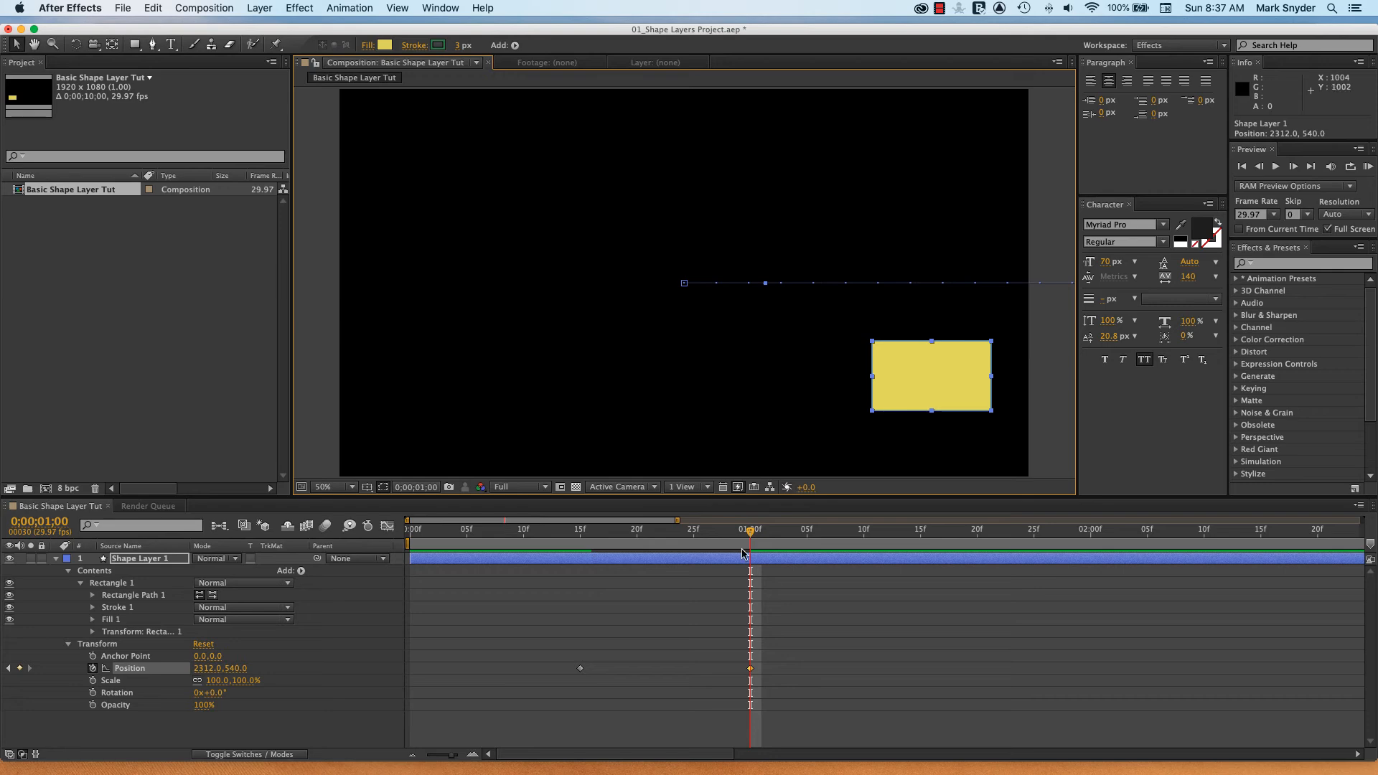
{"action": "left_click", "coordinate": [746, 683]}
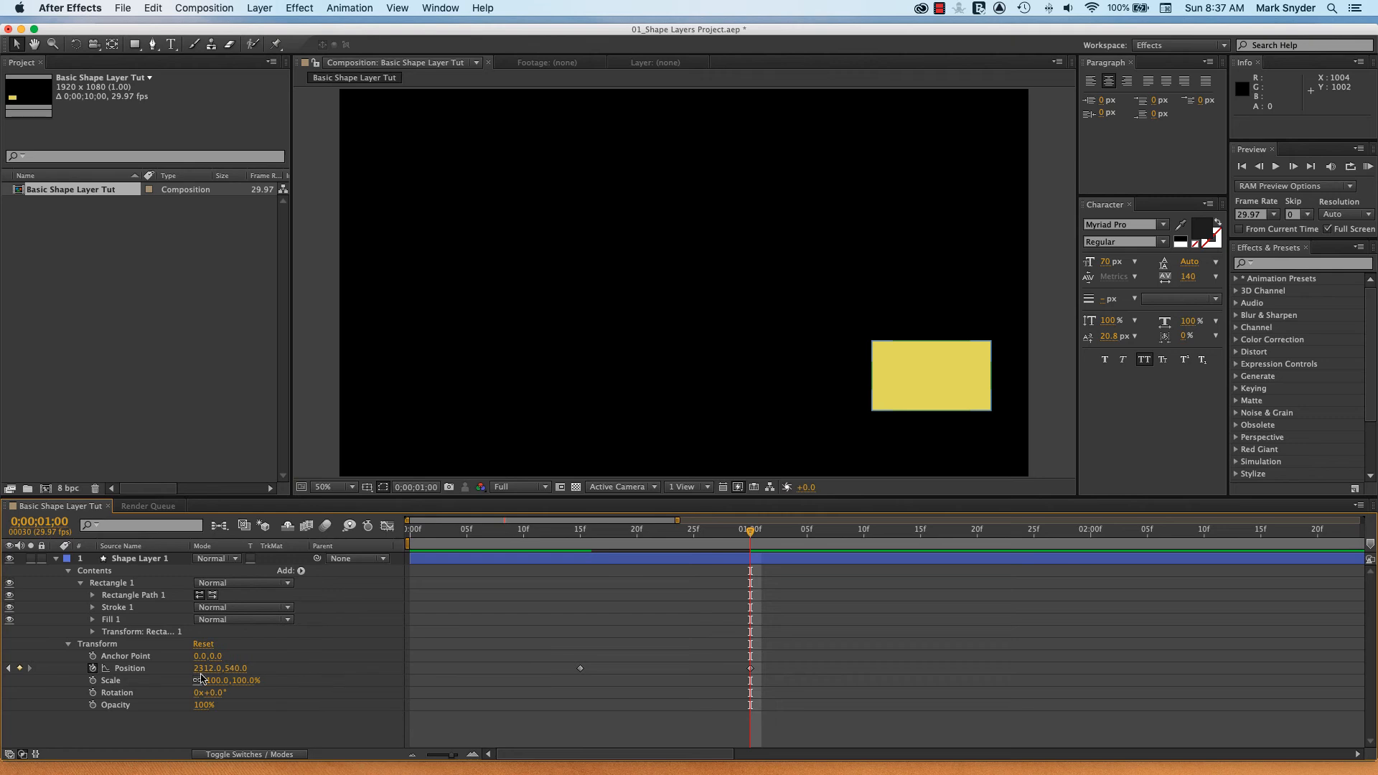
- Return the current time to 0;00;00;01, deselect the layer, and play a preview of the rectangle's movement
{"action": "left_click", "coordinate": [146, 669]}
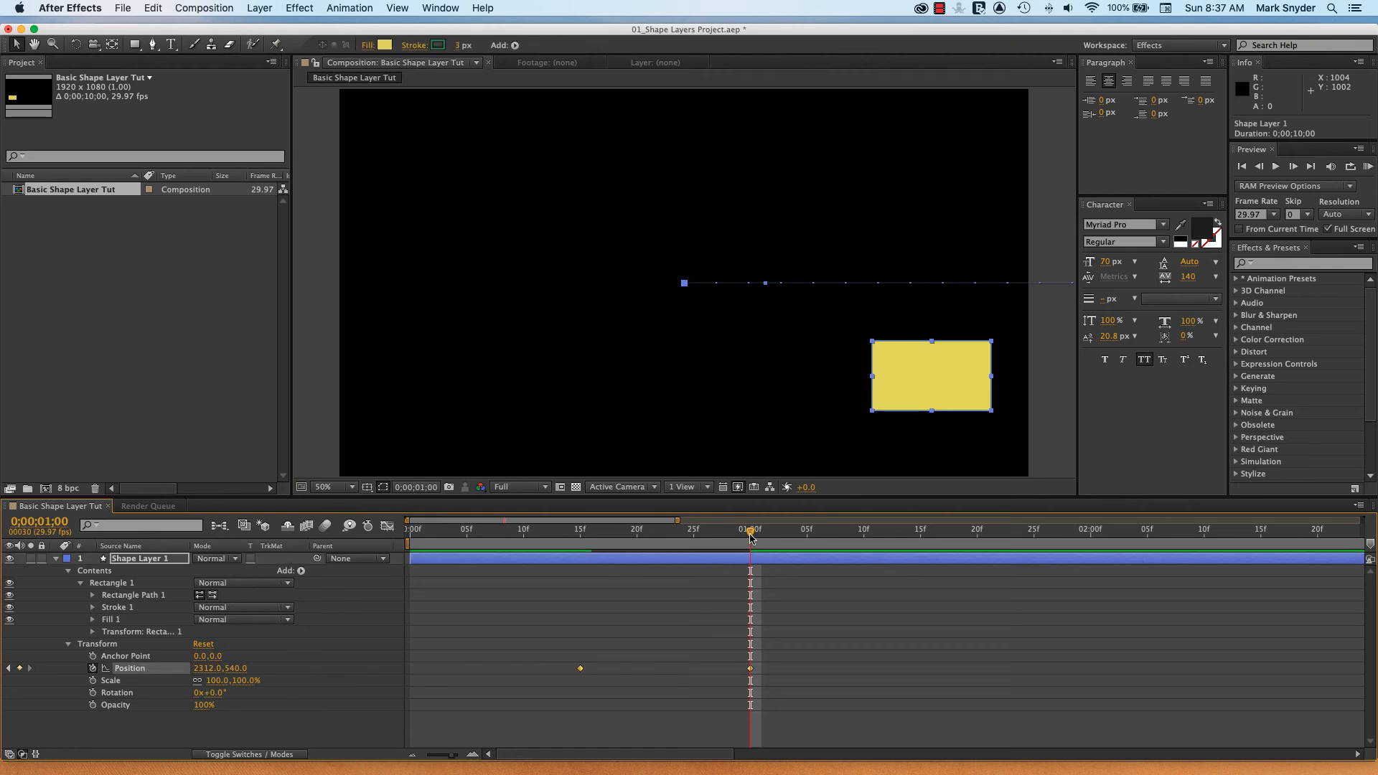
{"action": "left_click_drag", "start_coordinate": [750, 535], "coordinate": [424, 584]}
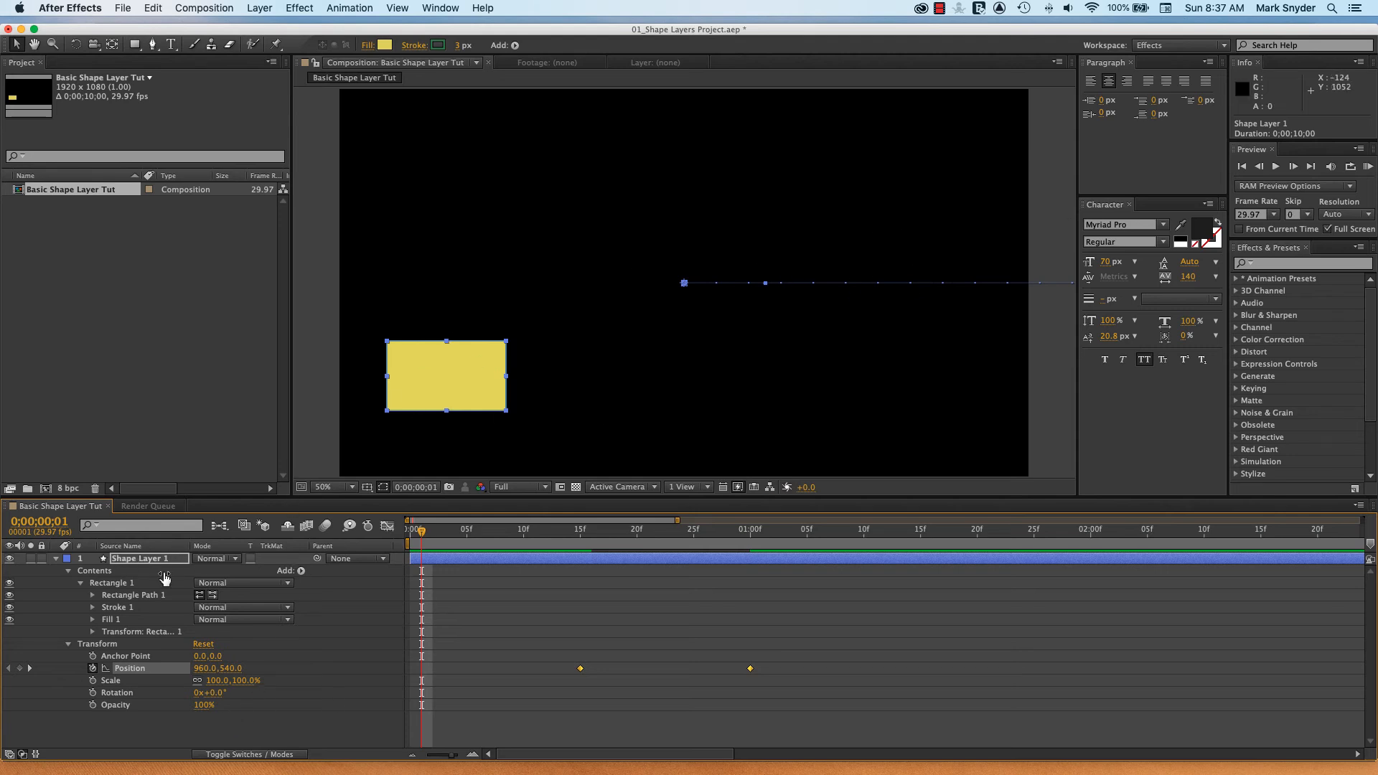
{"action": "left_click", "coordinate": [232, 730]}
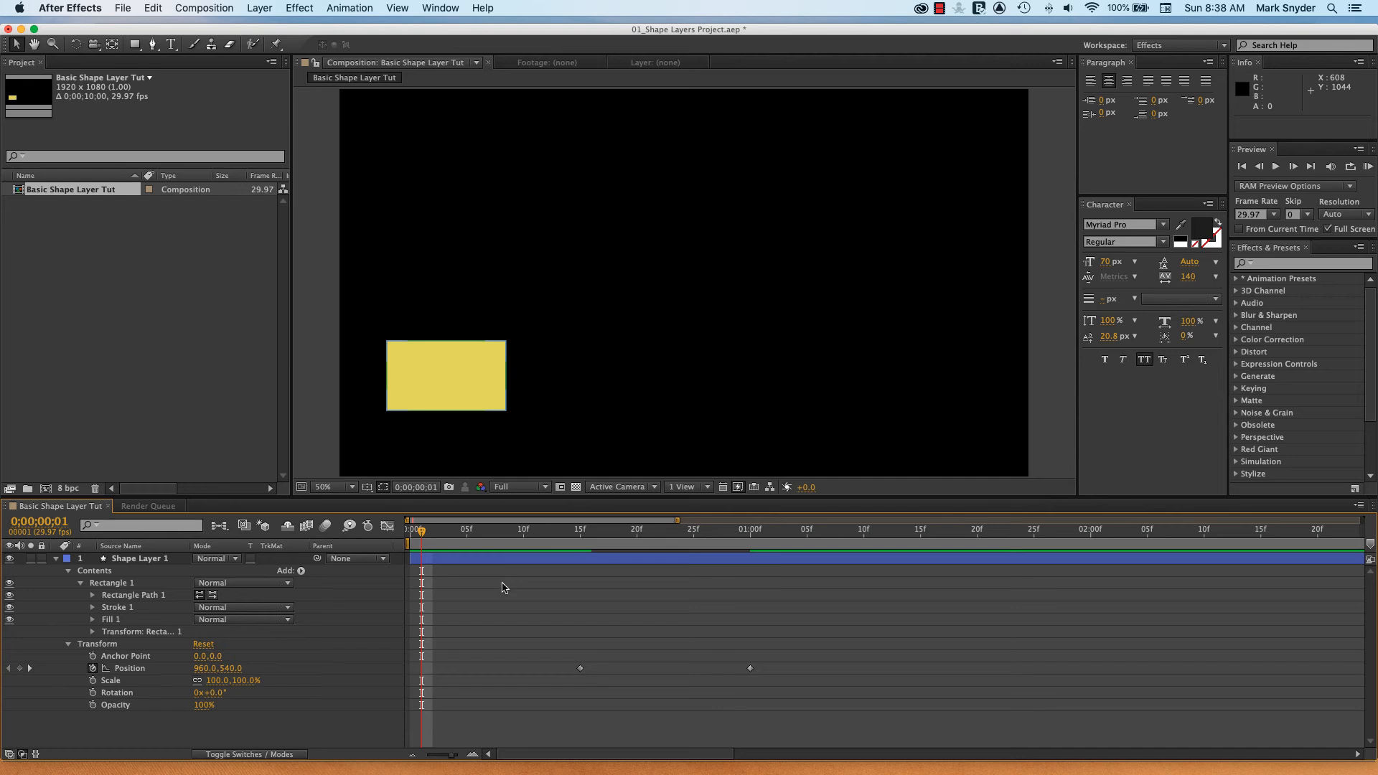
{"action": "key", "text": "space"}
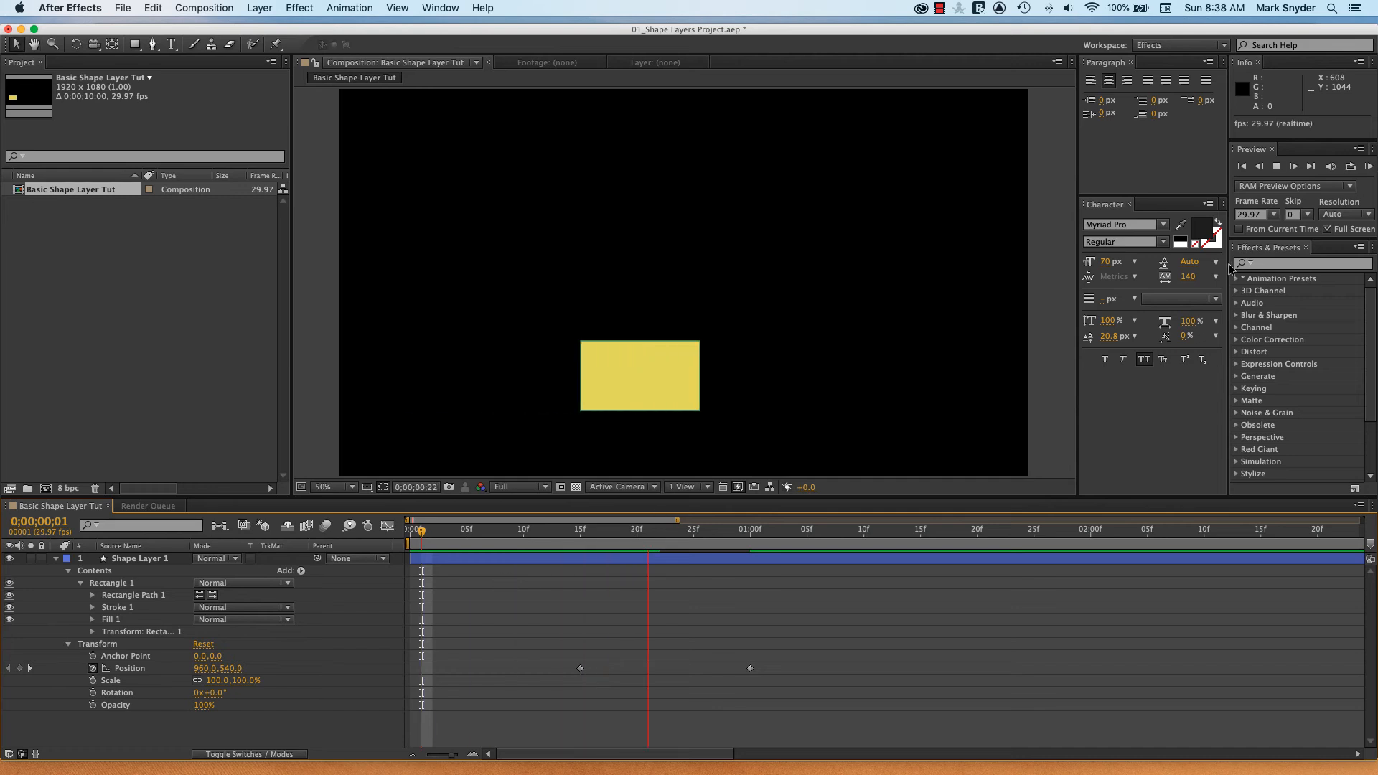
{"action": "key", "text": "space"}
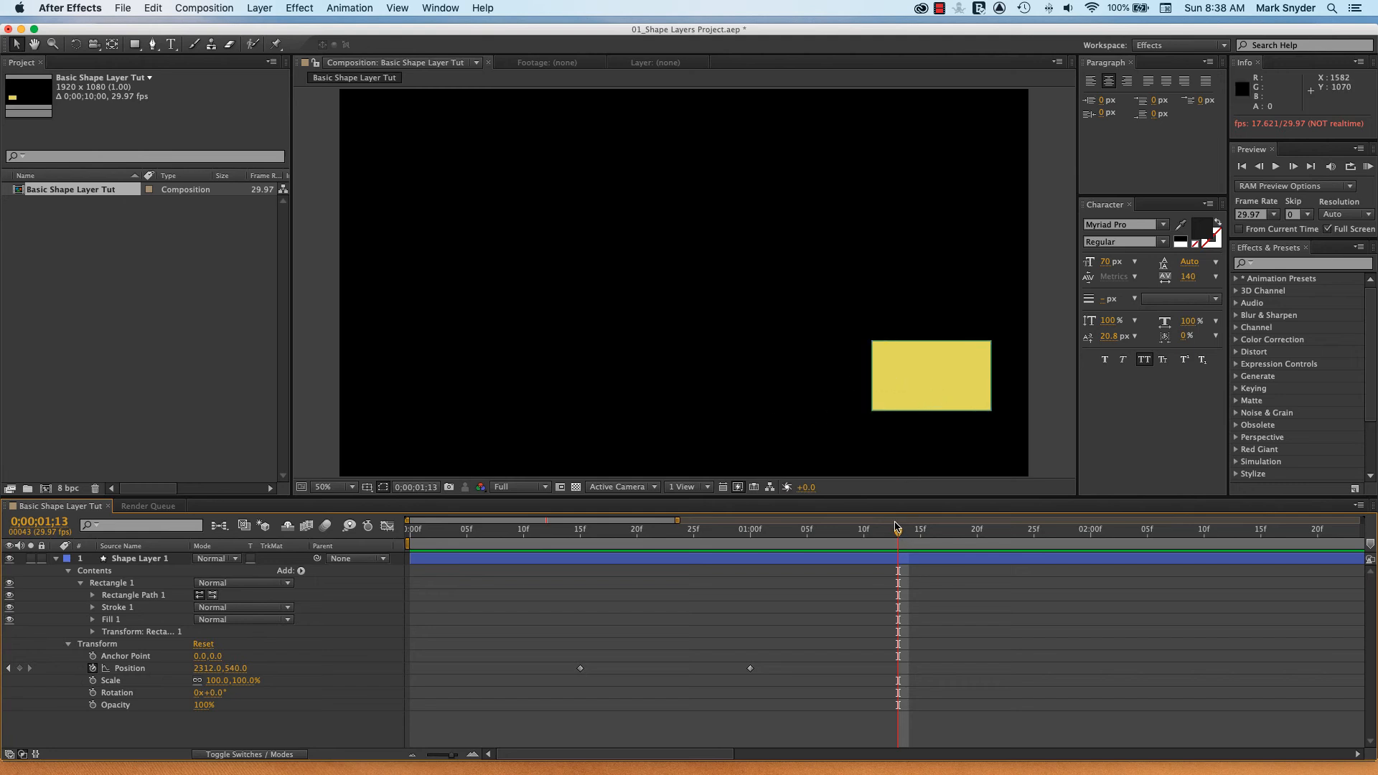
- Scrub from 0;00;00;15 through 0;00;00;18 to 0;00;00;21 to examine the rectangle's motion between the two Position keyframes
{"action": "left_click_drag", "start_coordinate": [898, 533], "coordinate": [574, 584]}
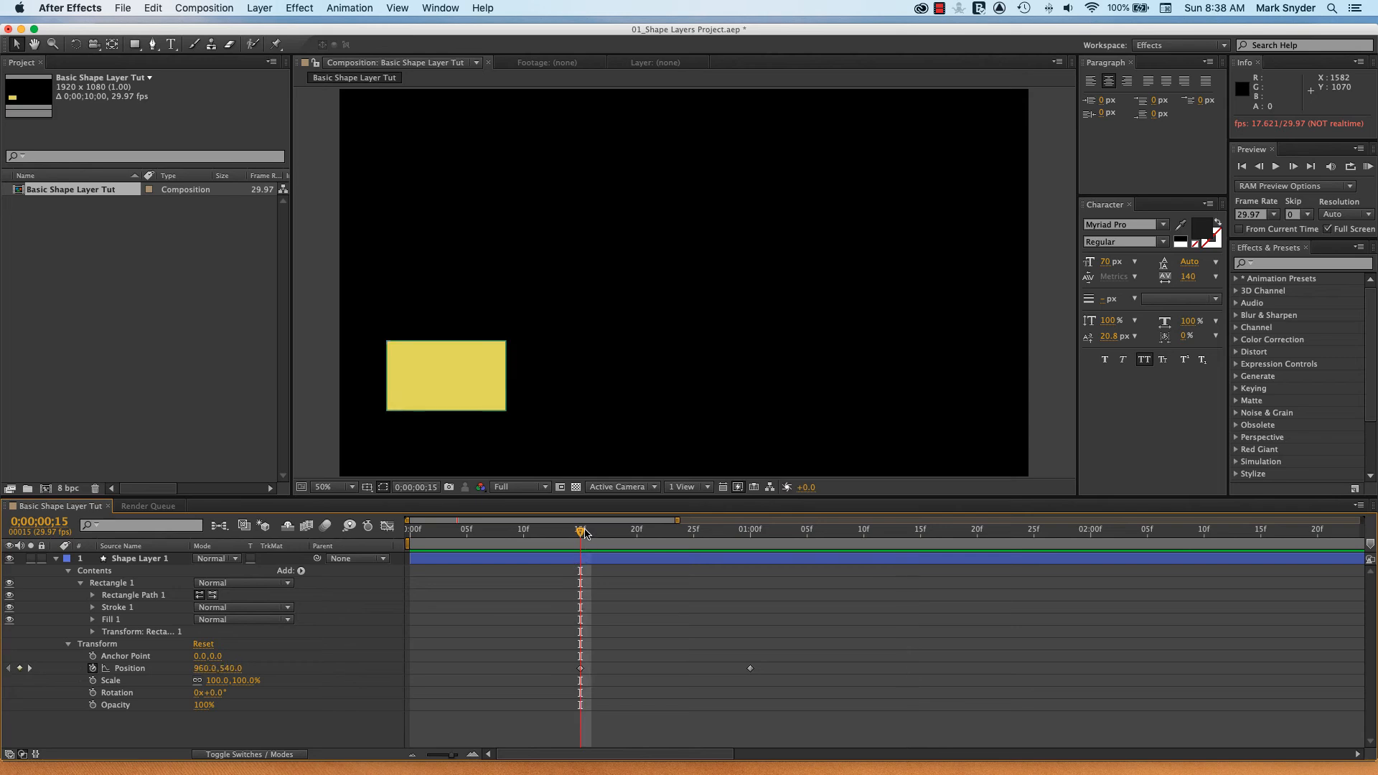
{"action": "left_click_drag", "start_coordinate": [585, 532], "coordinate": [614, 540]}
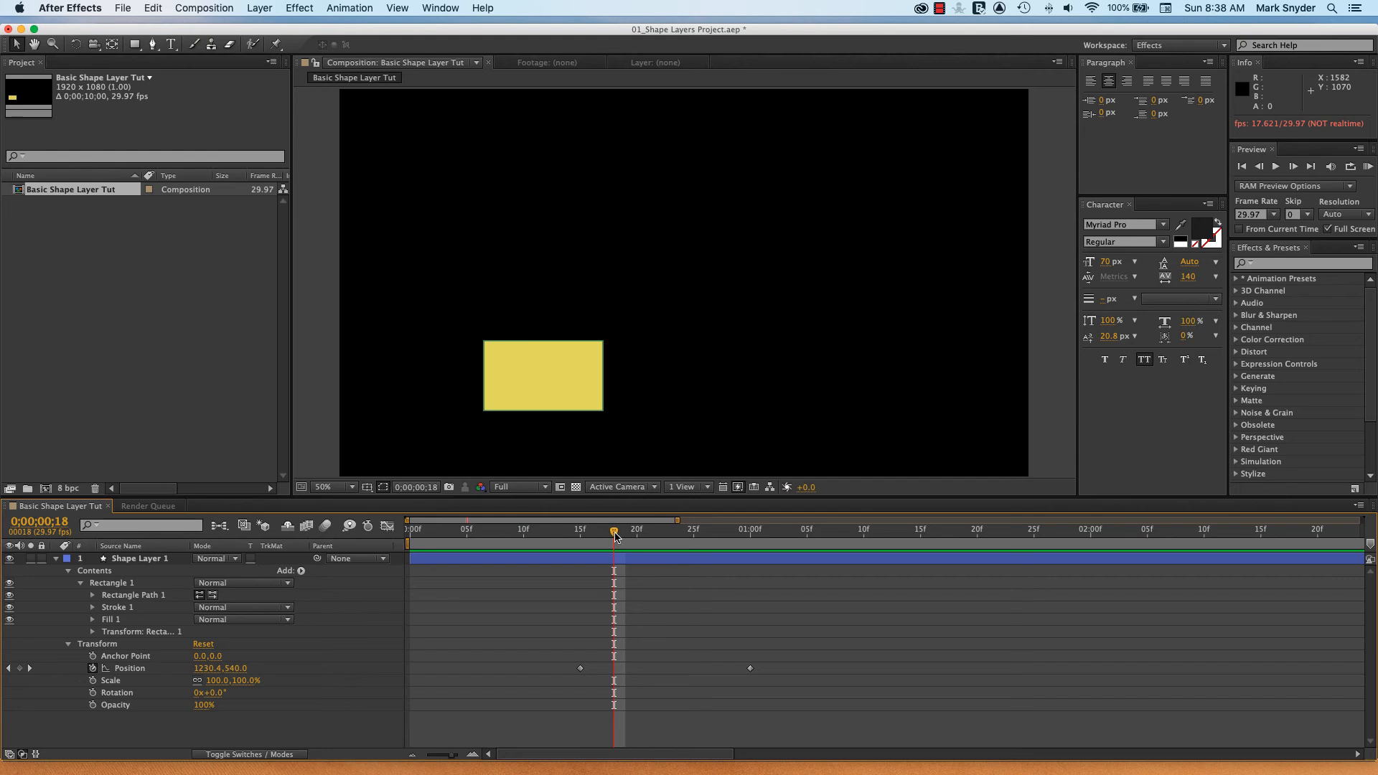
{"action": "left_click_drag", "start_coordinate": [613, 535], "coordinate": [648, 538]}
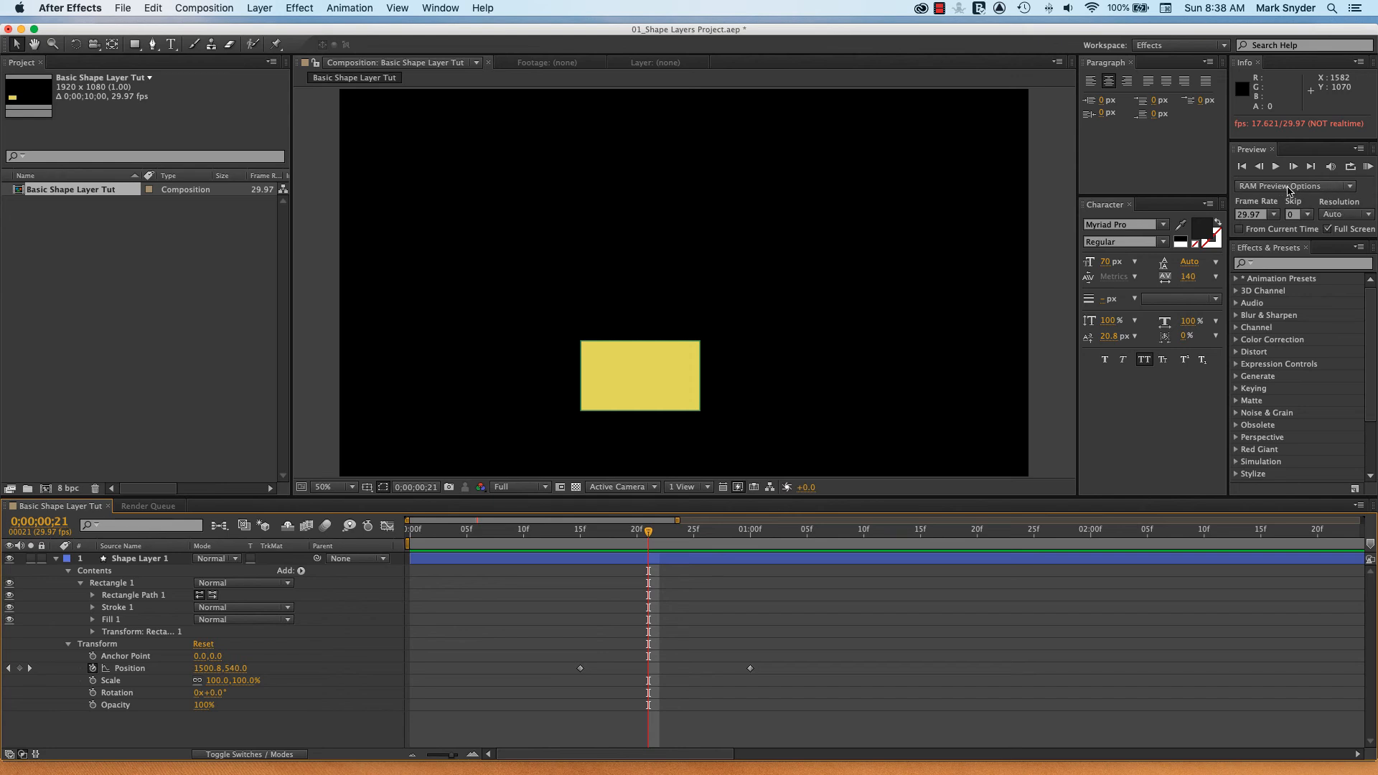
- Review the preview Resolution options and keep Auto selected
{"action": "left_click", "coordinate": [1354, 219]}
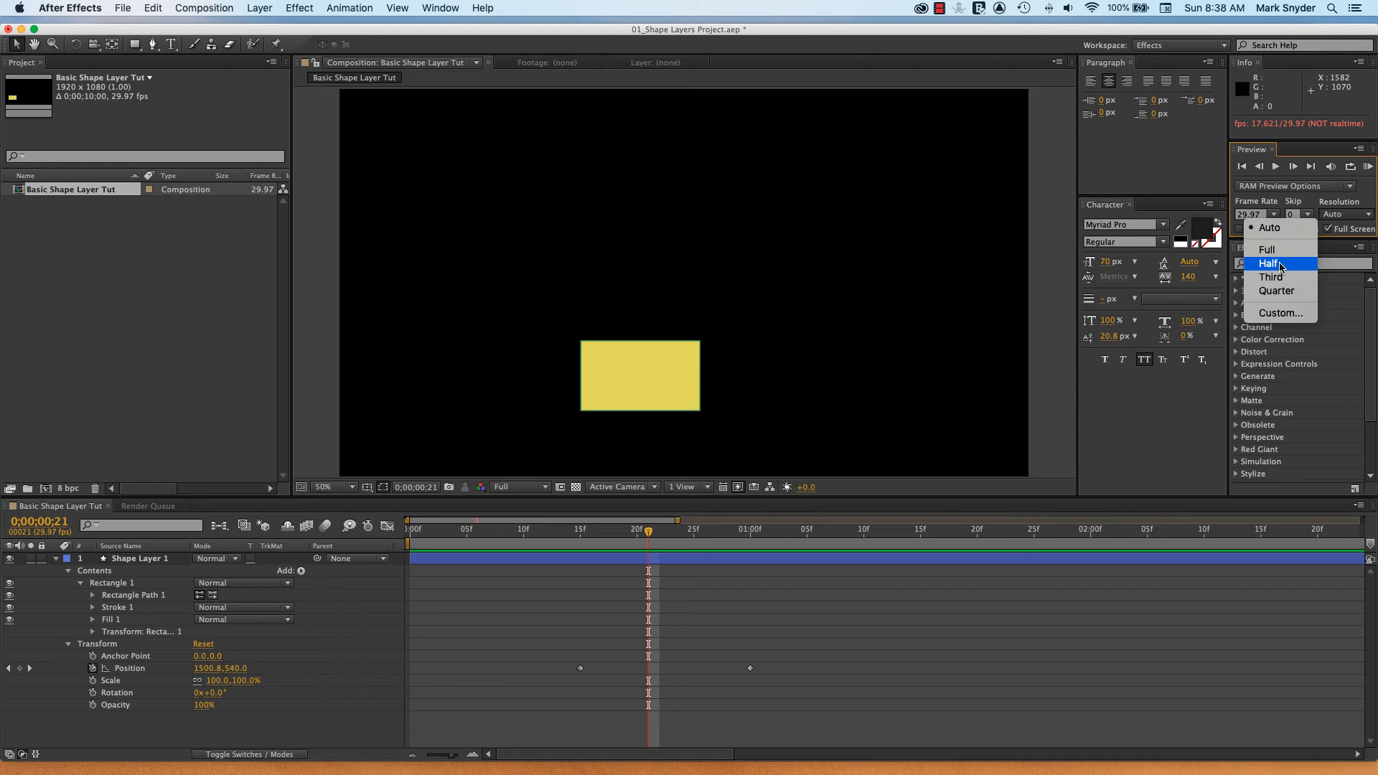
{"action": "left_click", "coordinate": [1276, 227]}
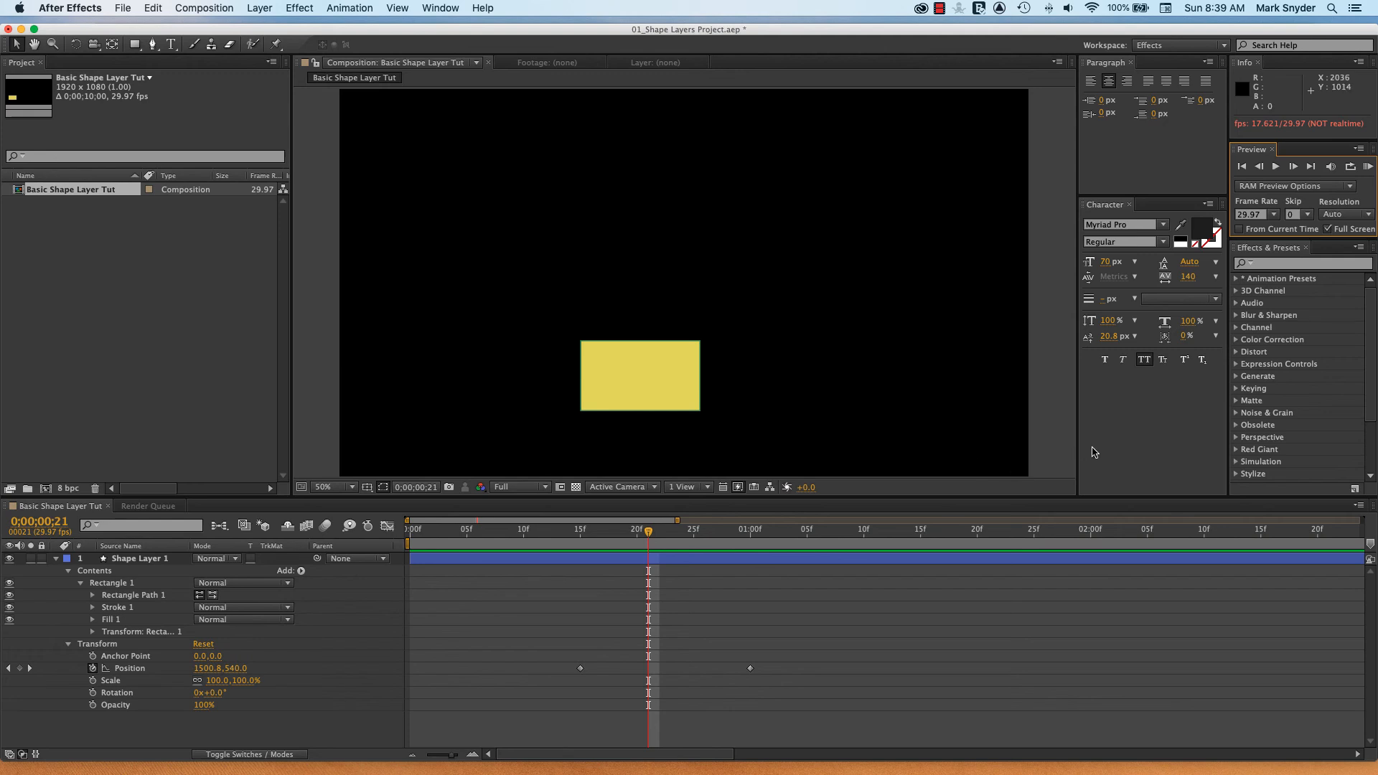
- Replay the animation several times from shortly before the first Position keyframe to check the preview's playback frame rate
{"action": "left_click_drag", "start_coordinate": [650, 534], "coordinate": [508, 572]}
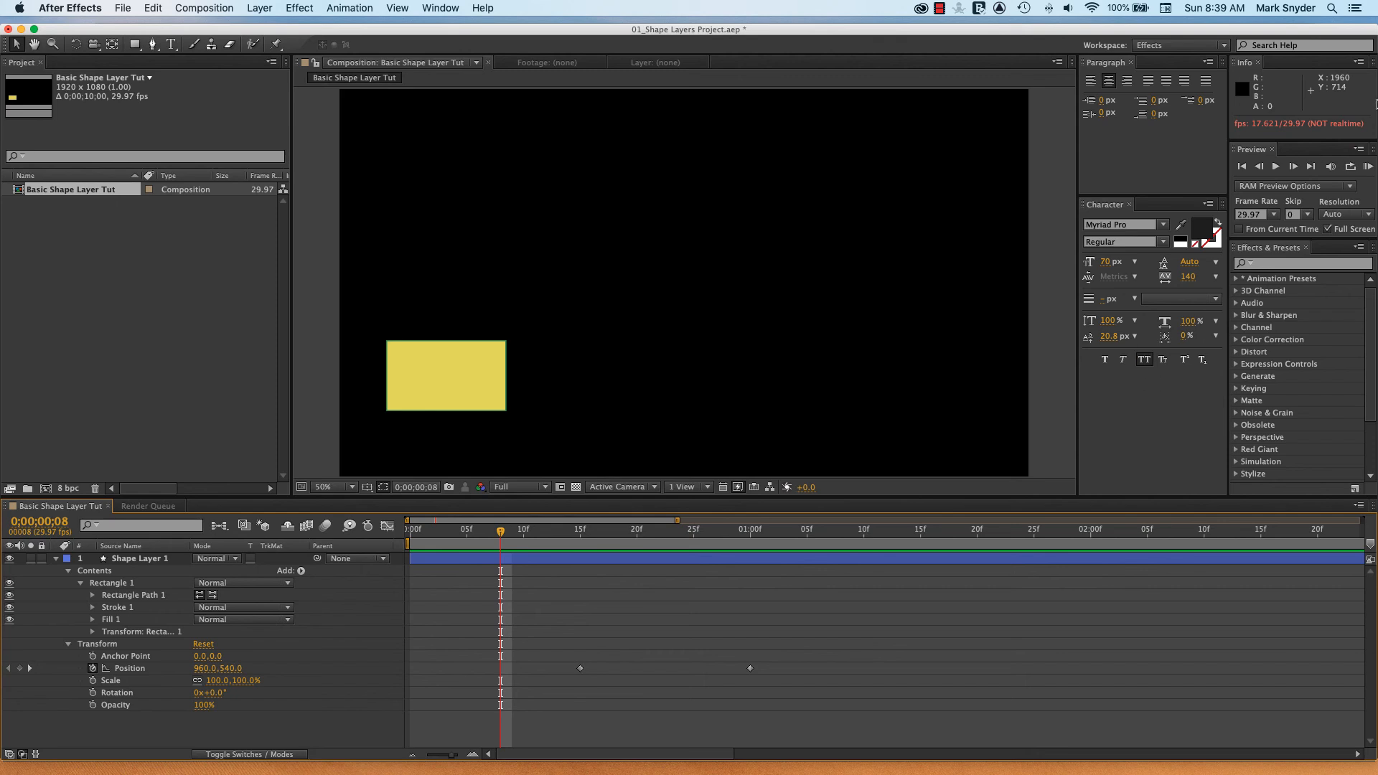
{"action": "key", "text": "space"}
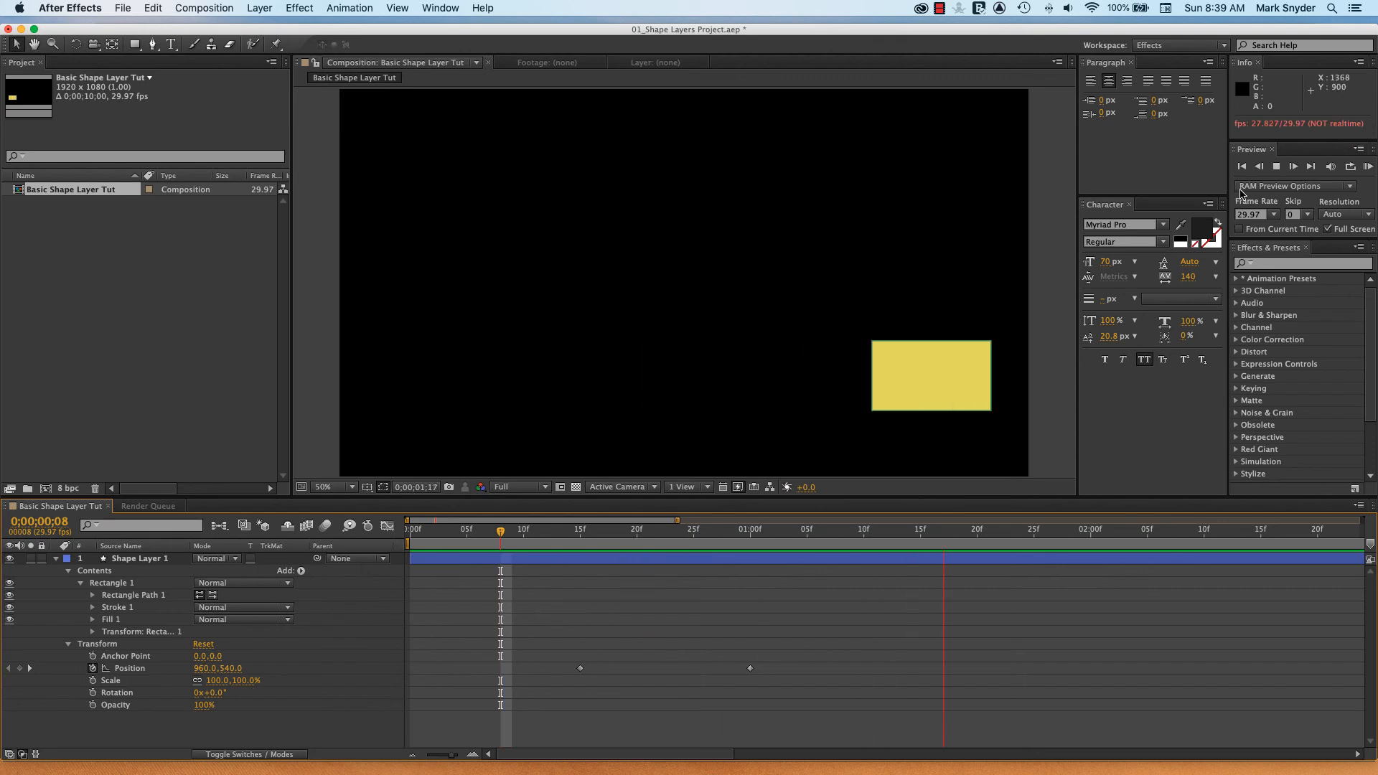
{"action": "key", "text": "space"}
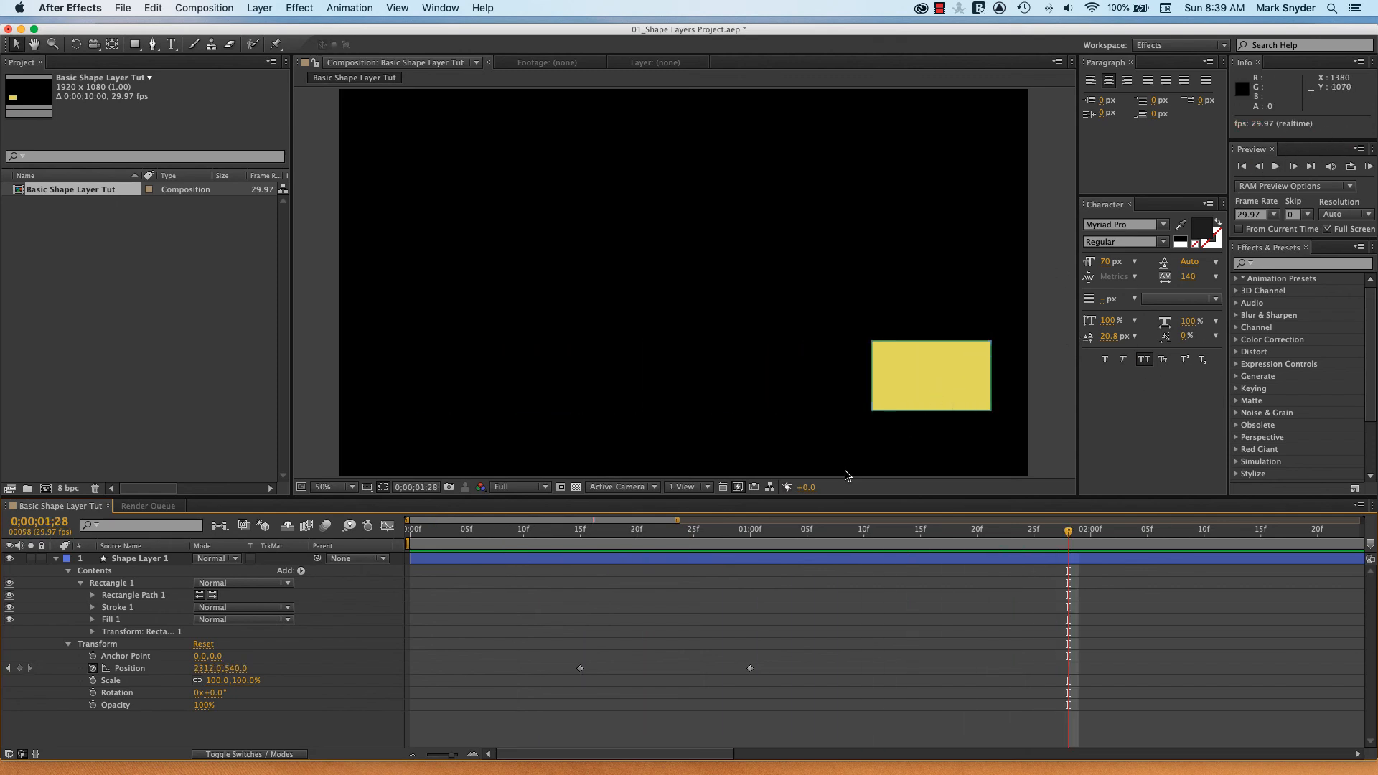
{"action": "left_click_drag", "start_coordinate": [1067, 532], "coordinate": [489, 615]}
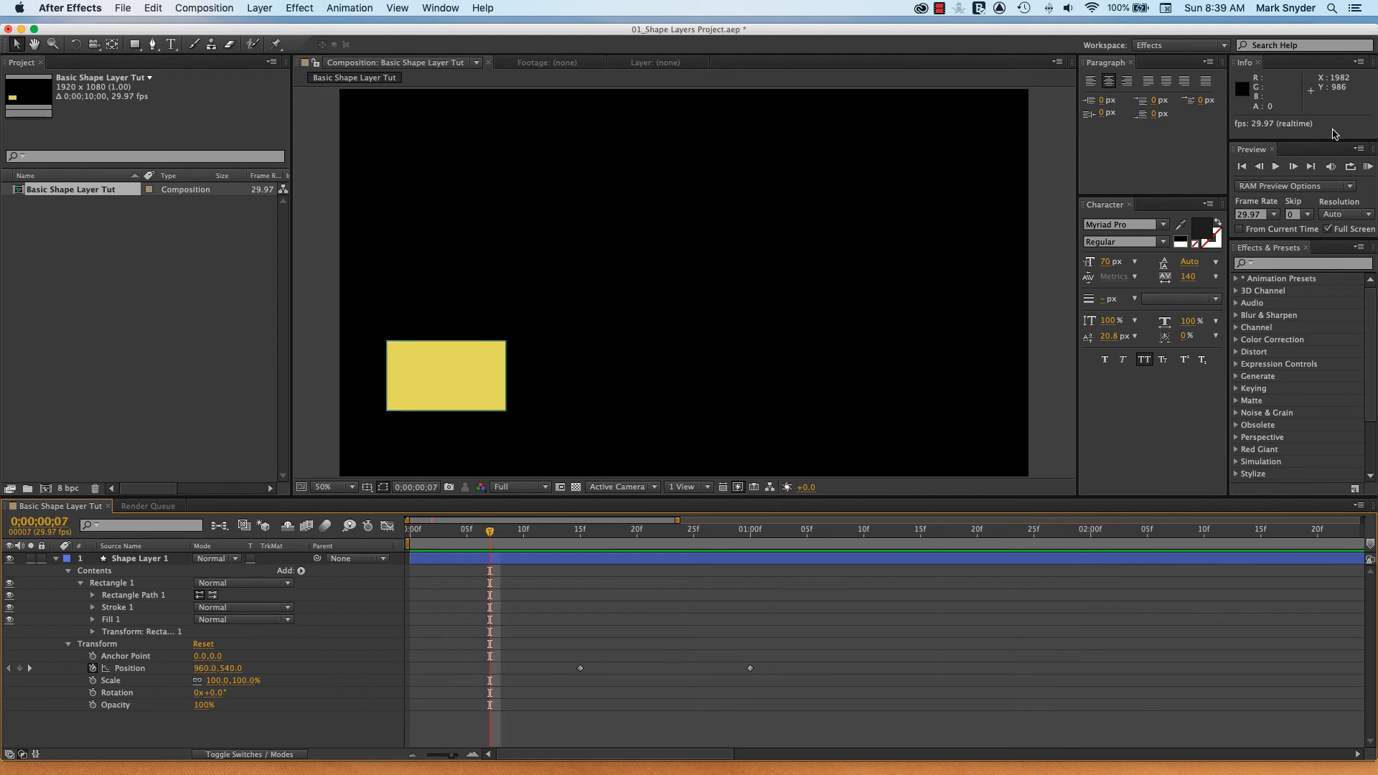
{"action": "key", "text": "space"}
{"action": "key", "text": "space"}
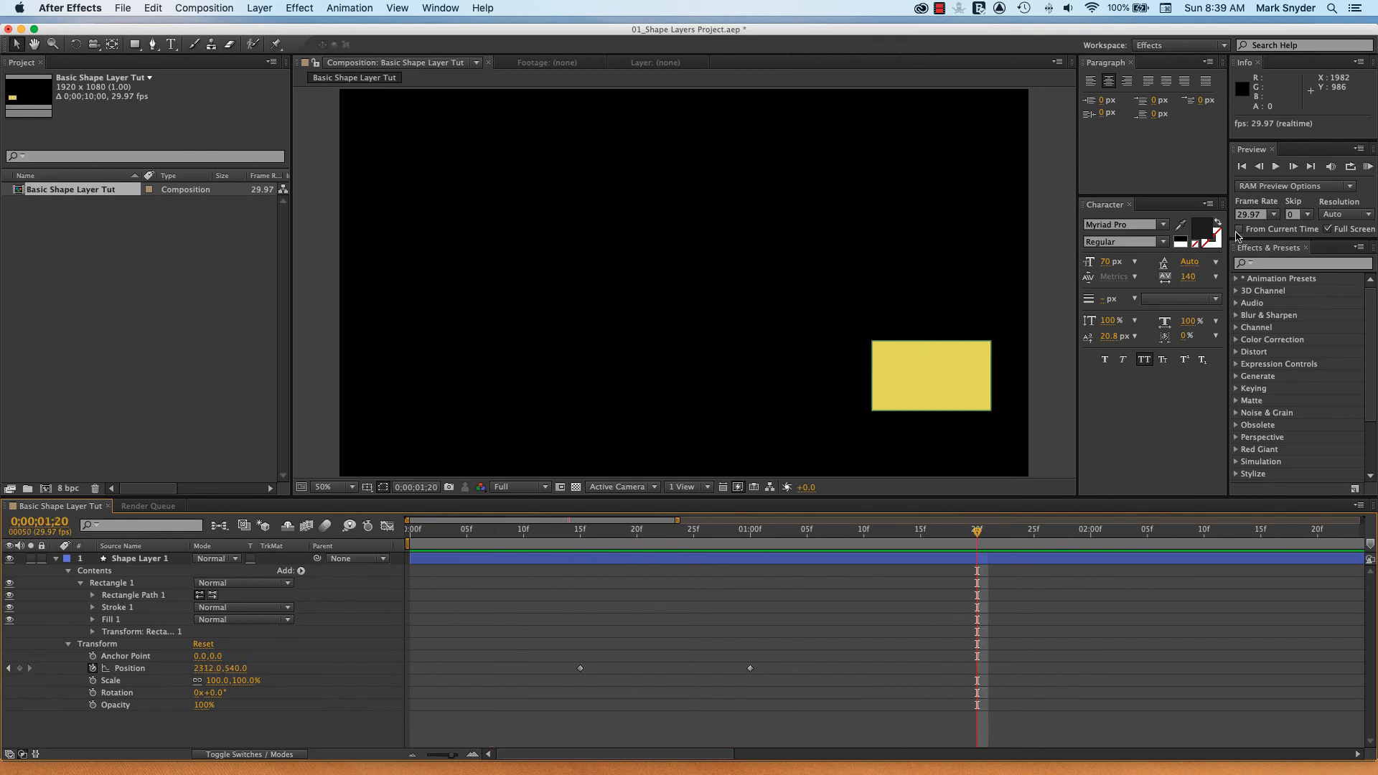
{"action": "left_click_drag", "start_coordinate": [976, 531], "coordinate": [500, 586]}
{"action": "key", "text": "space"}
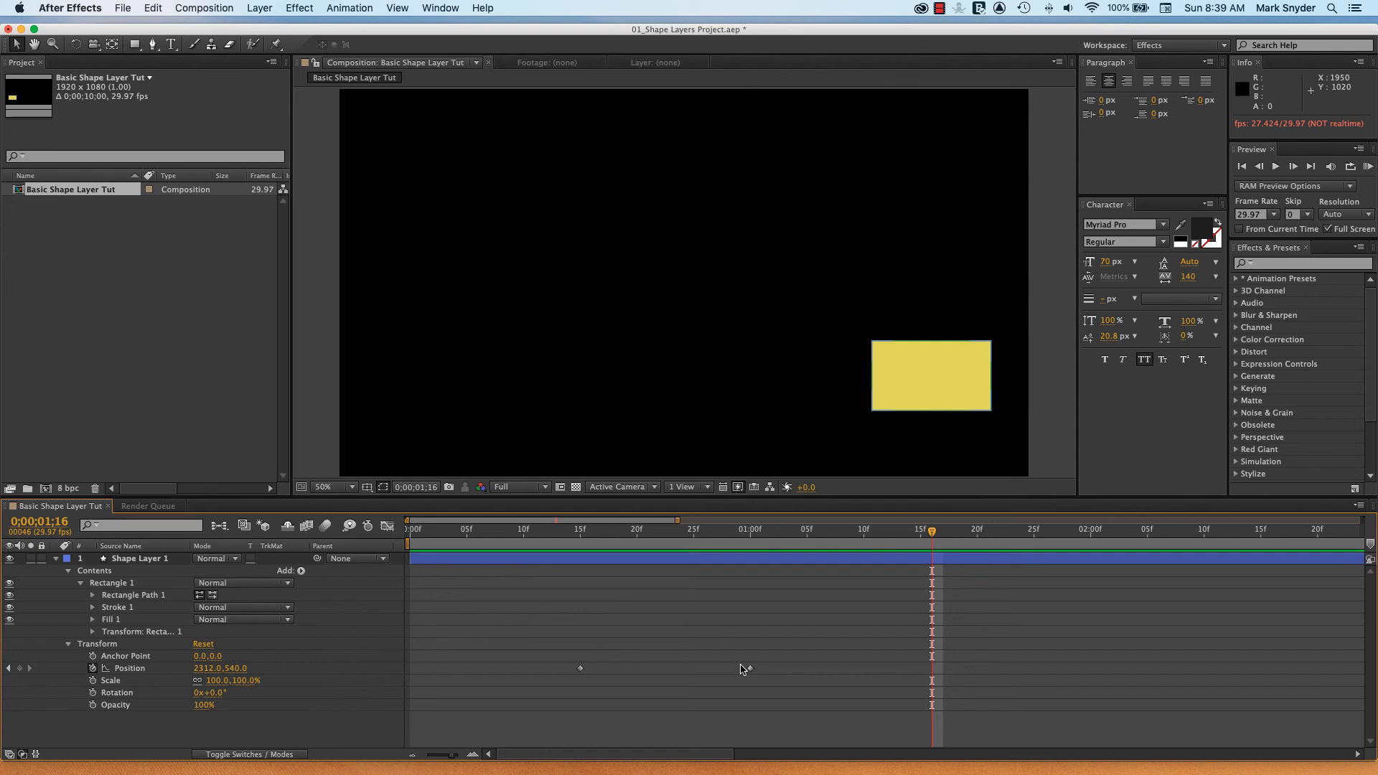
{"action": "left_click_drag", "start_coordinate": [931, 531], "coordinate": [523, 531]}
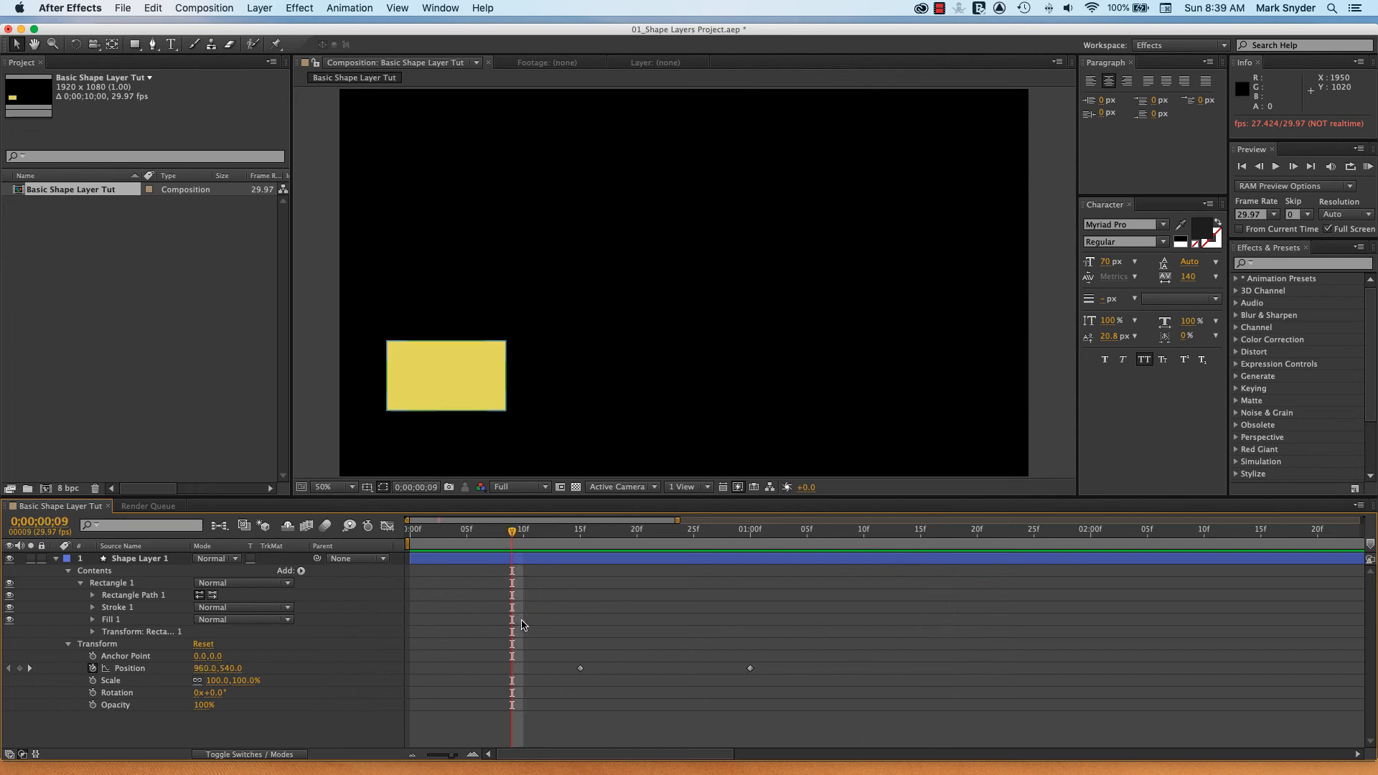
{"action": "key", "text": "space"}
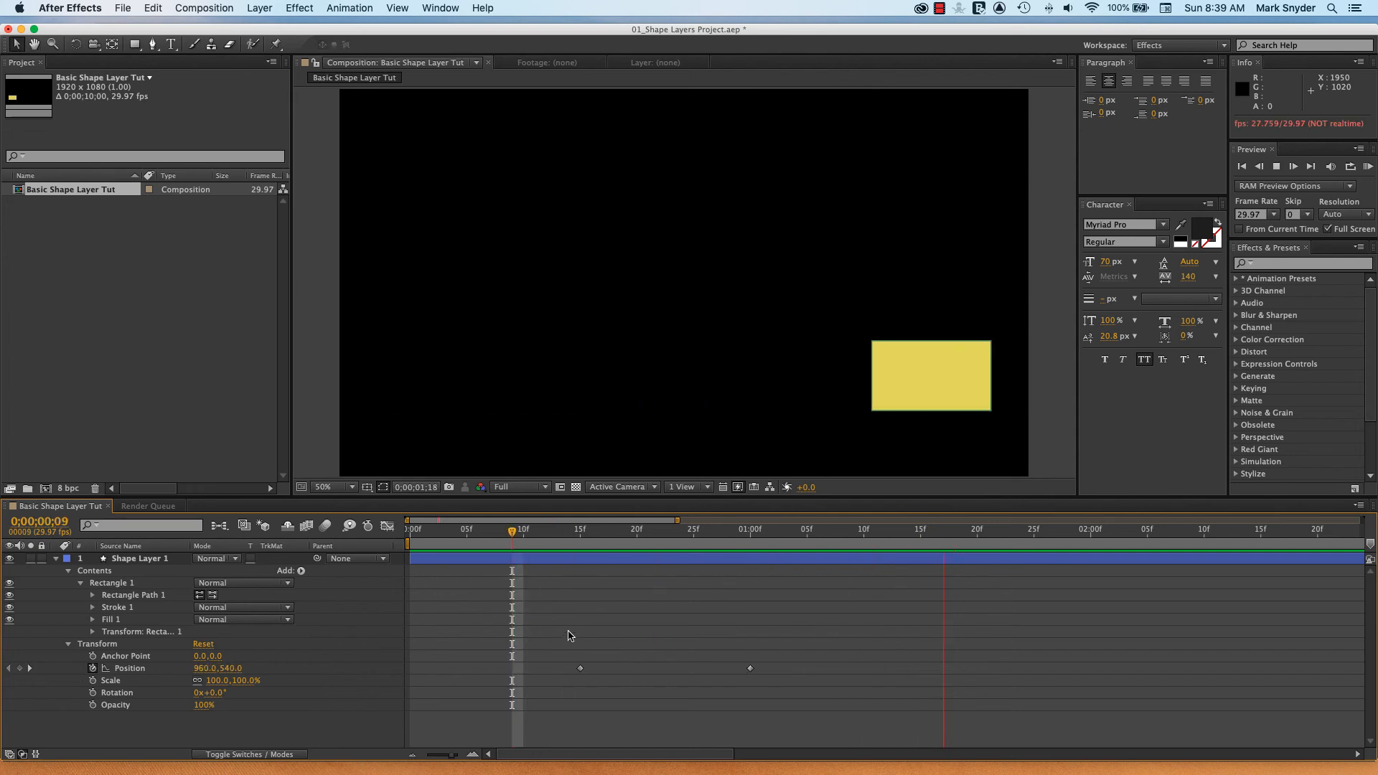
{"action": "left_click", "coordinate": [960, 572]}
{"action": "left_click_drag", "start_coordinate": [957, 537], "coordinate": [514, 535]}
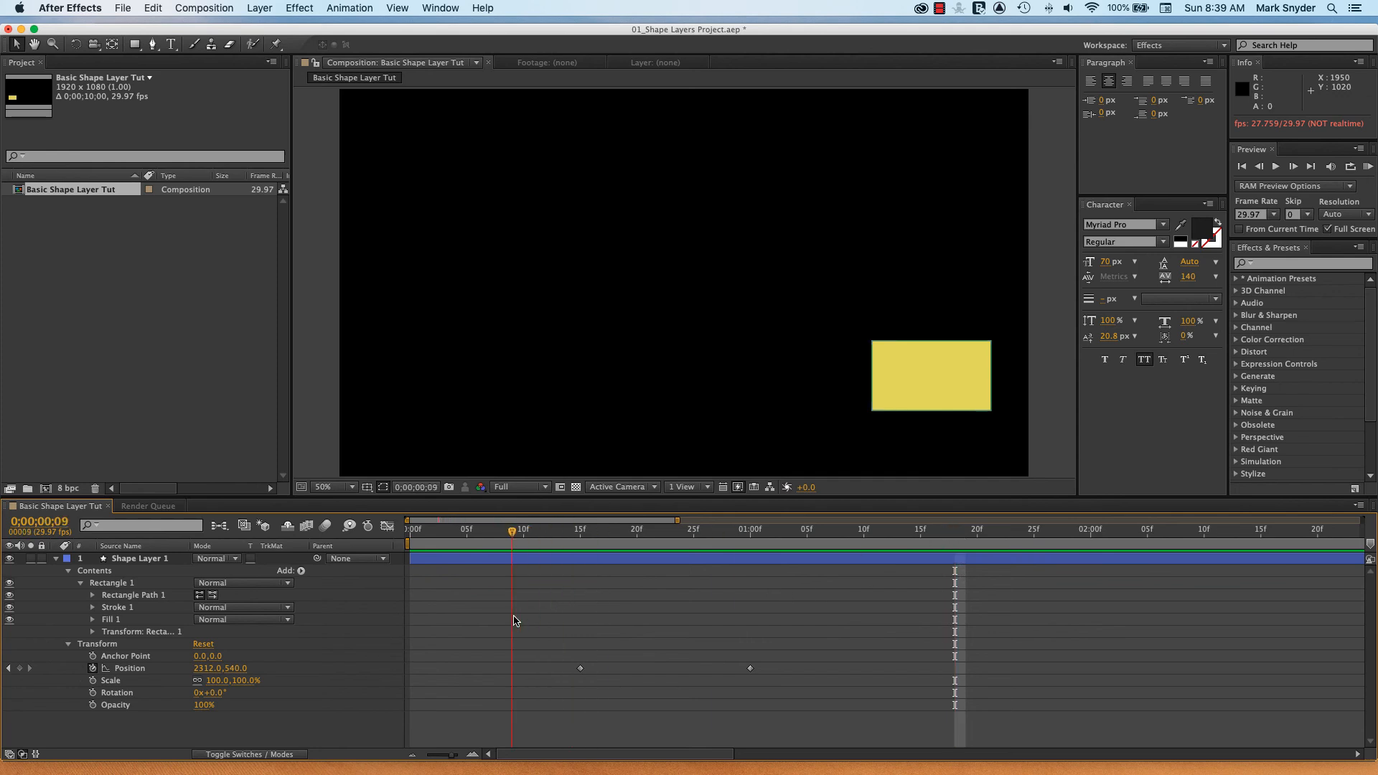
{"action": "key", "text": "space"}
{"action": "key", "text": "space"}
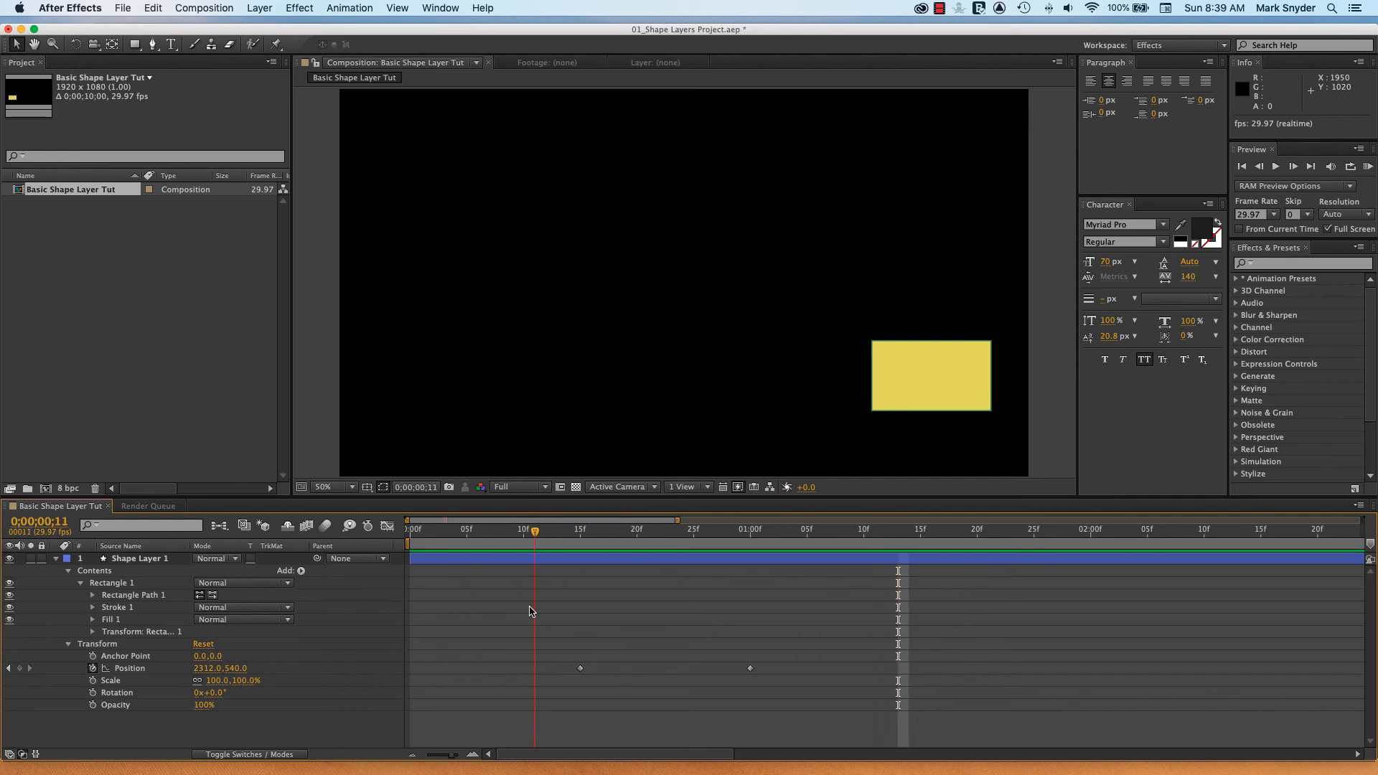
{"action": "key", "text": "space"}
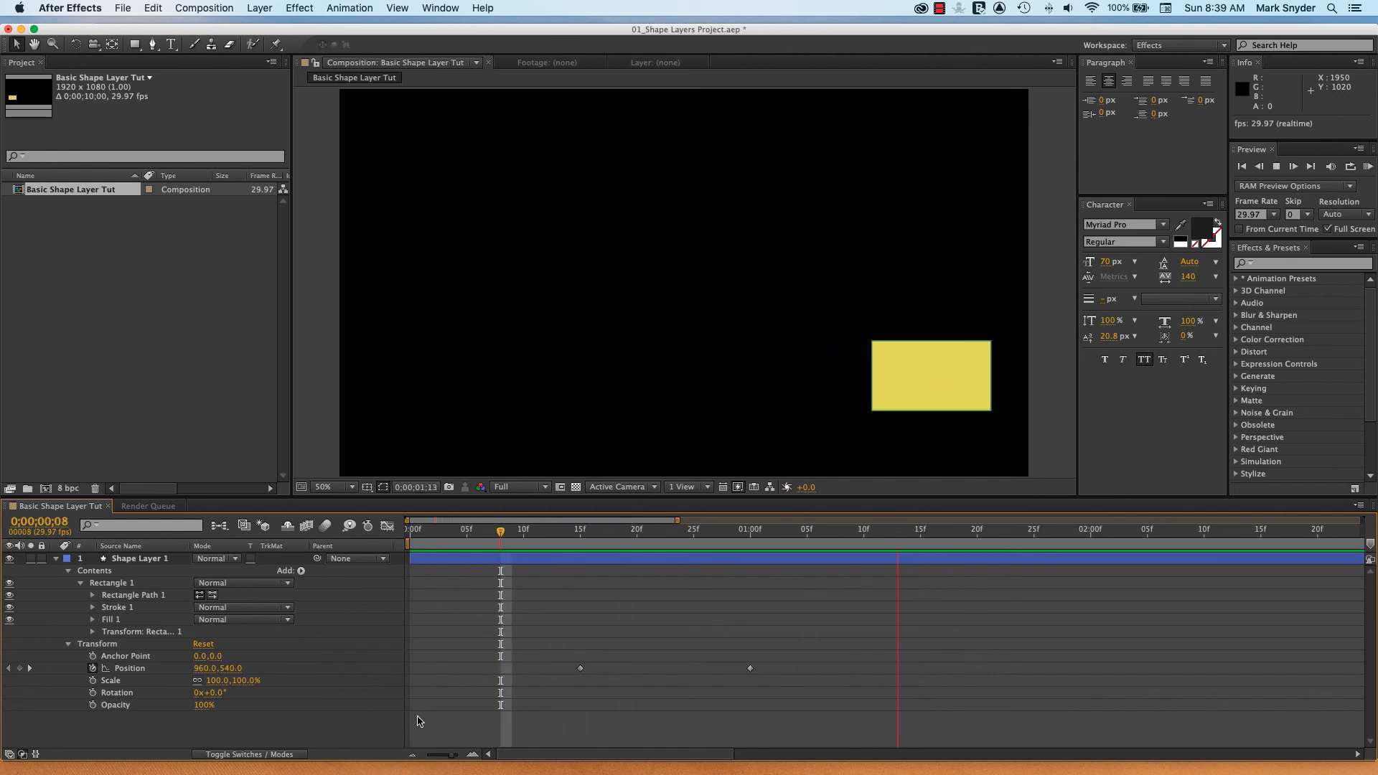
{"action": "key", "text": "space"}
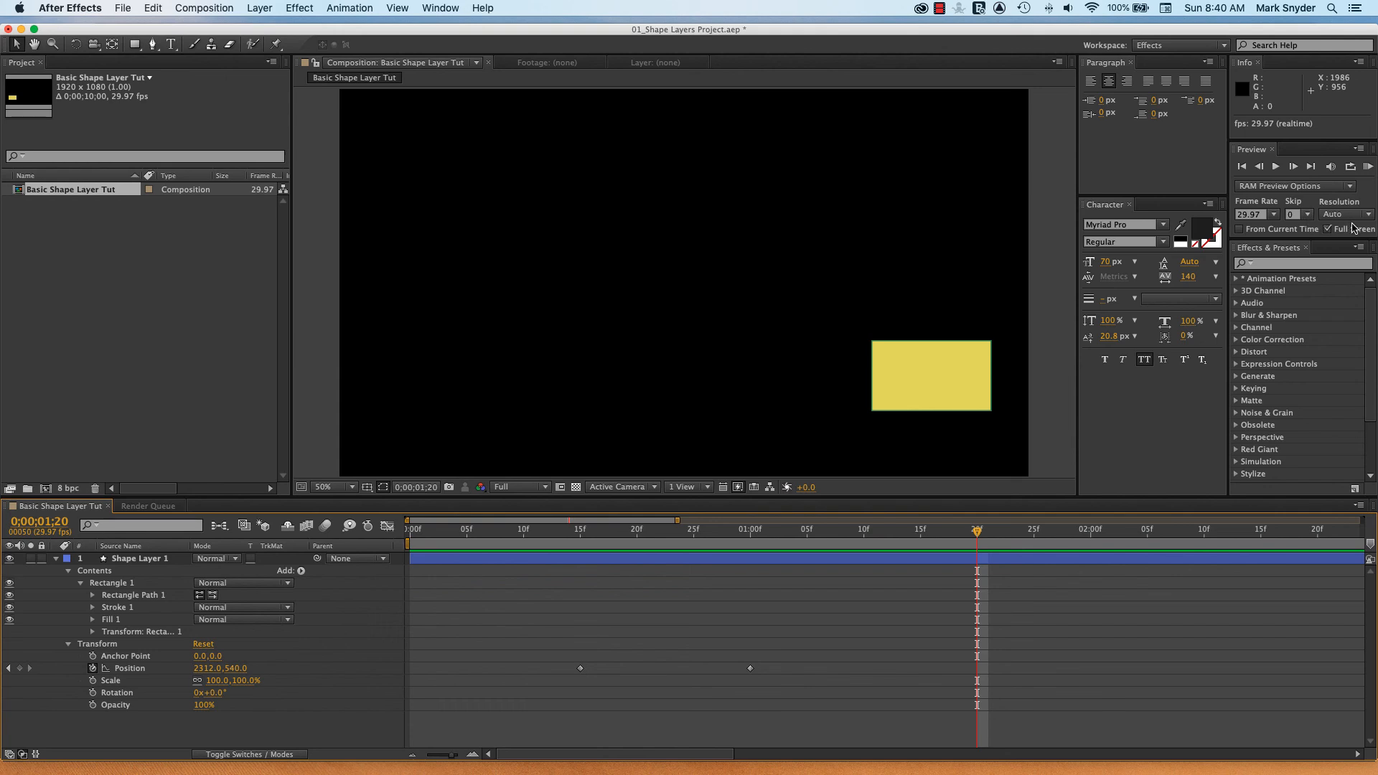
- Toggle the Full Screen preview option off and back on, and maximize and restore the Preview panel
{"action": "left_click", "coordinate": [1328, 228]}
{"action": "left_click", "coordinate": [1328, 229]}
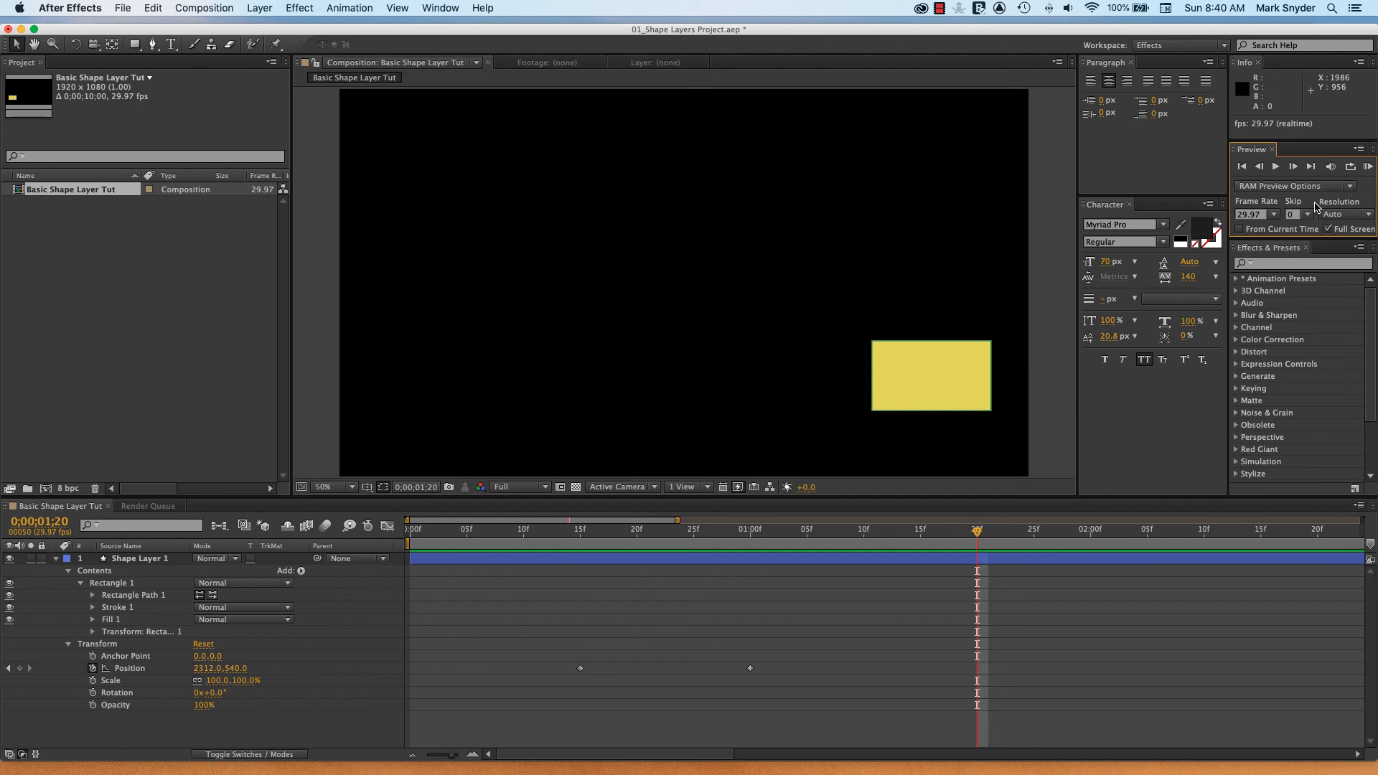
{"action": "key", "text": "grave"}
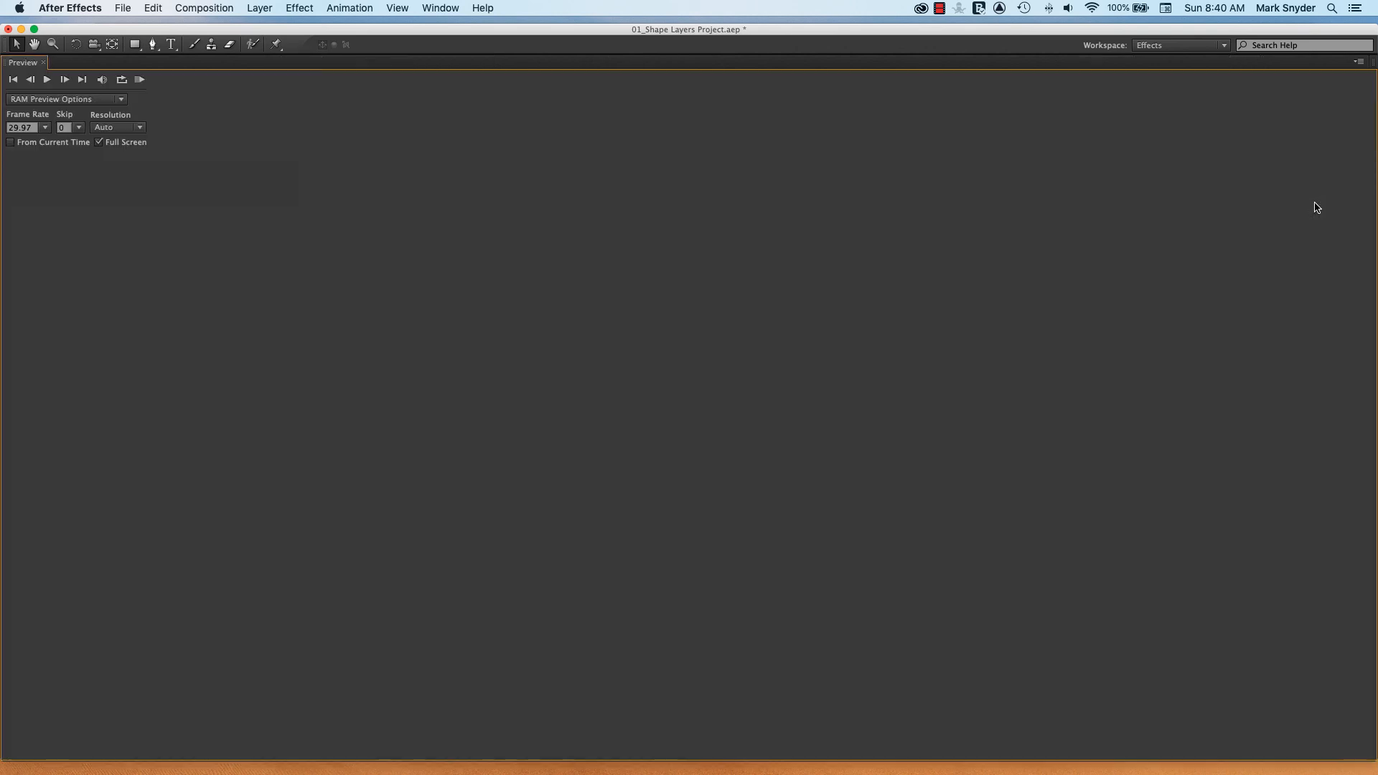
{"action": "key", "text": "grave"}
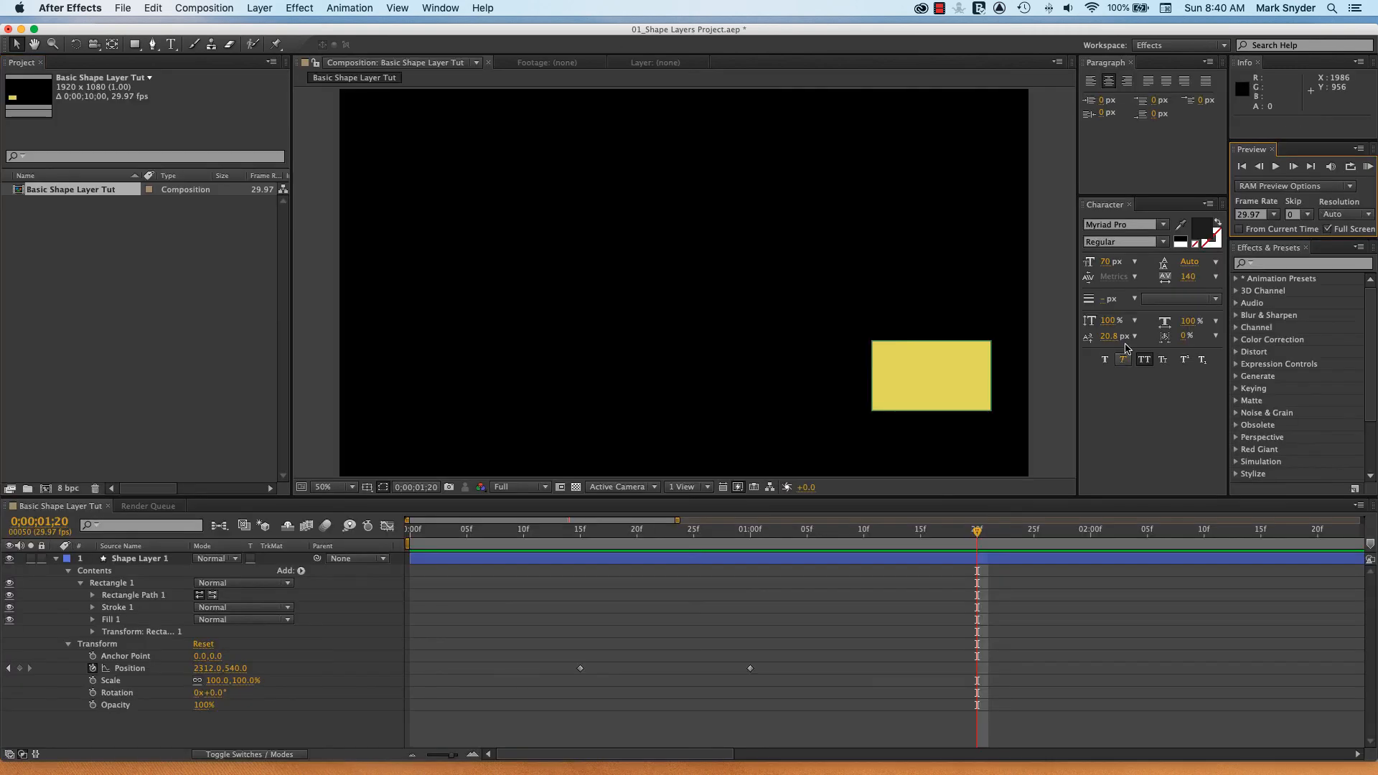
- Select Shape Layer 1, maximize and restore the Timeline panel, and make the Preview panel active again
{"action": "left_click", "coordinate": [146, 564]}
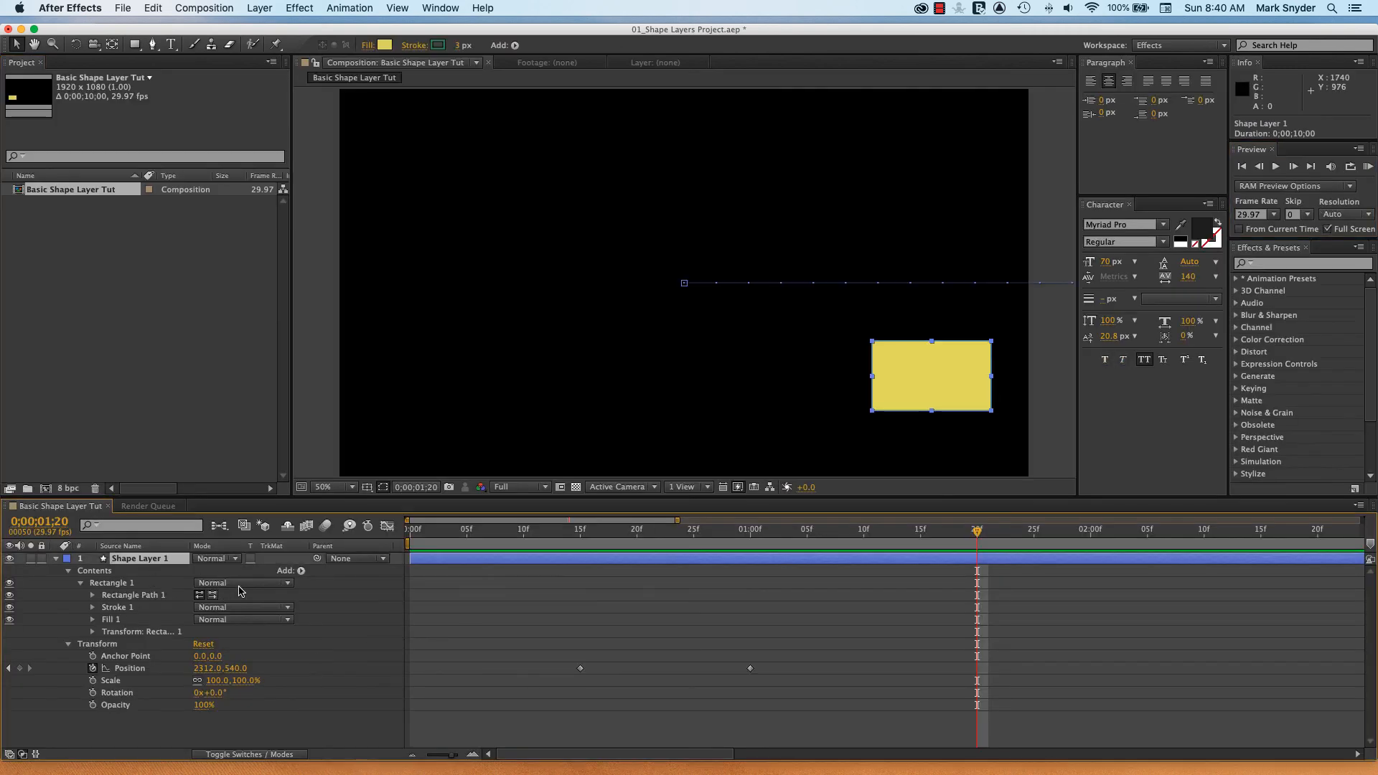
{"action": "key", "text": "grave"}
{"action": "key", "text": "grave"}
{"action": "left_click", "coordinate": [1369, 190]}
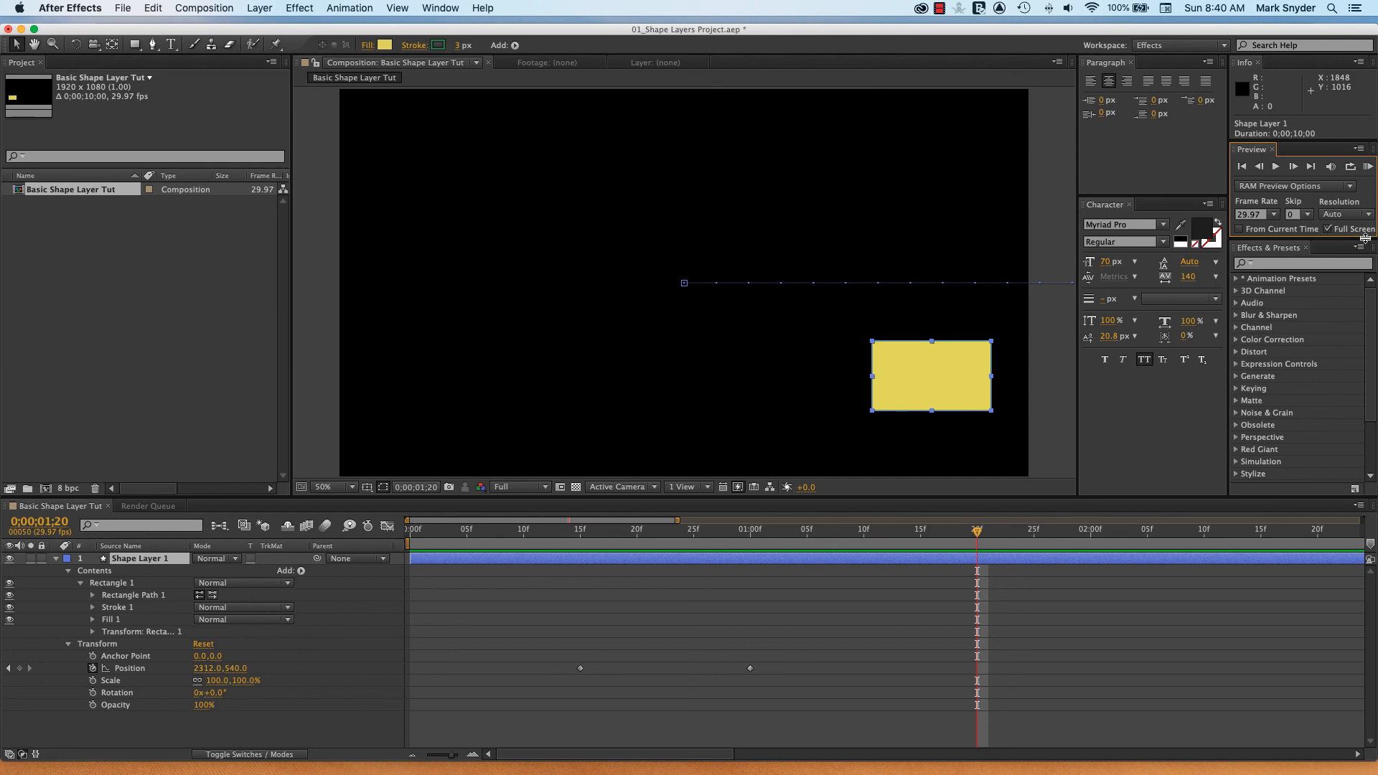
- Maximize and restore the Preview panel, and do the same with the Composition panel
{"action": "key", "text": "grave"}
{"action": "key", "text": "grave"}
{"action": "key", "text": "grave"}
{"action": "key", "text": "grave"}
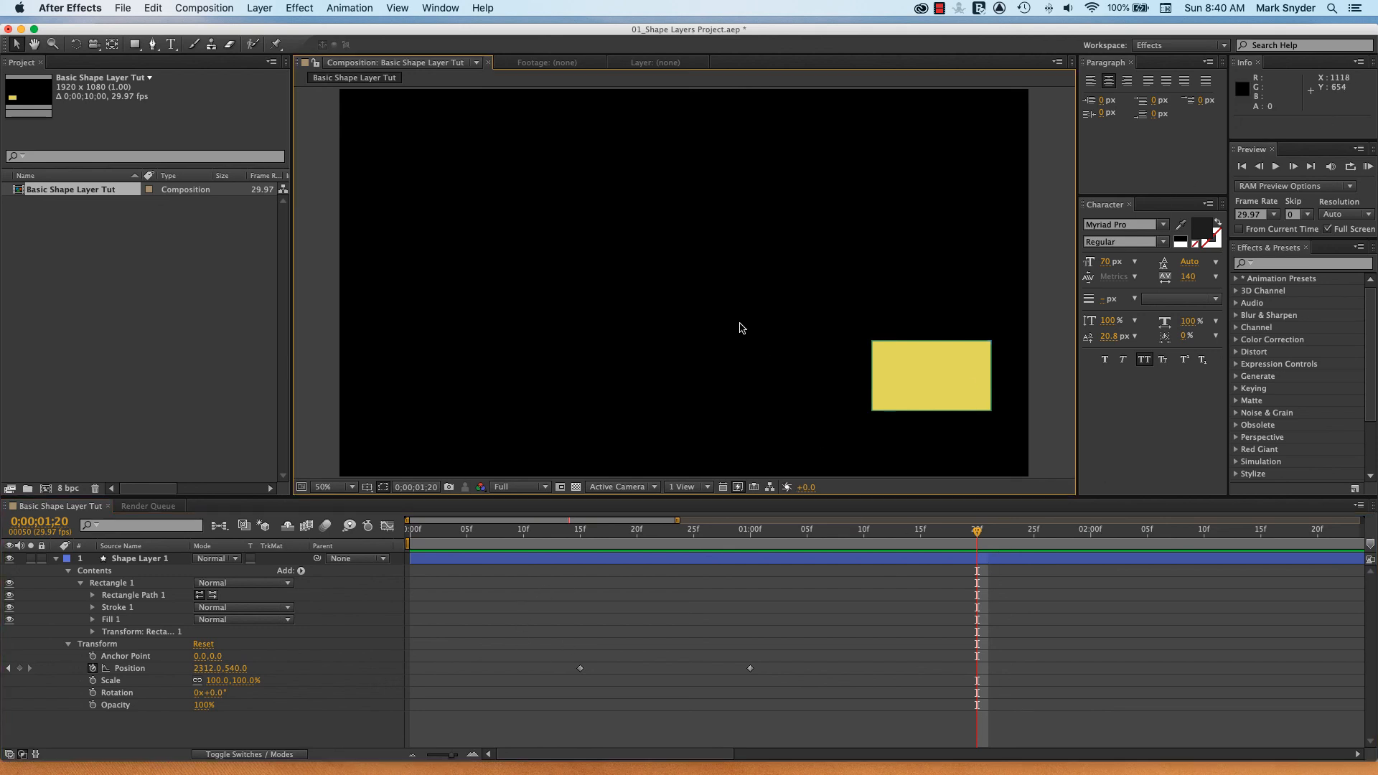
{"action": "key", "text": "grave"}
{"action": "key", "text": "grave"}
- Maximize and restore the Project panel, and do the same with the Timeline panel
{"action": "key", "text": "grave"}
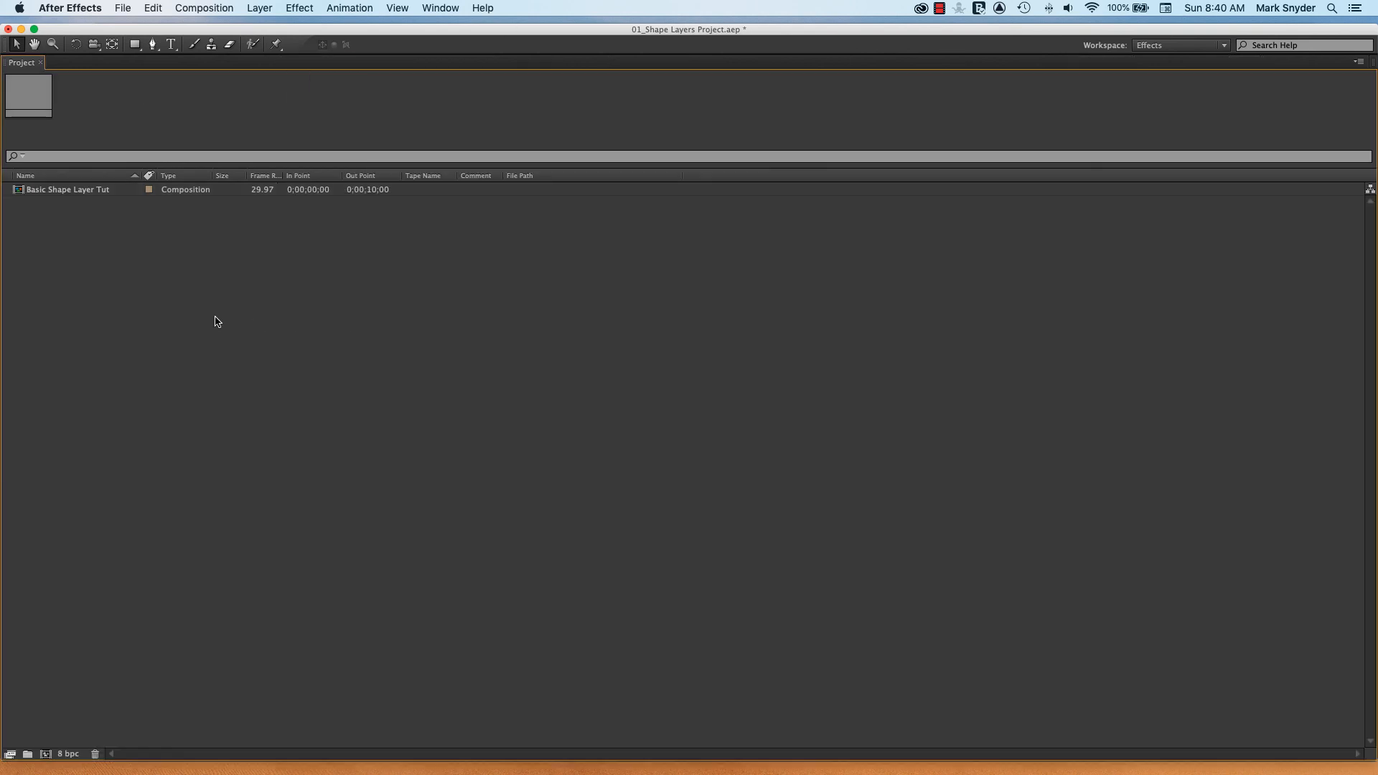
{"action": "key", "text": "grave"}
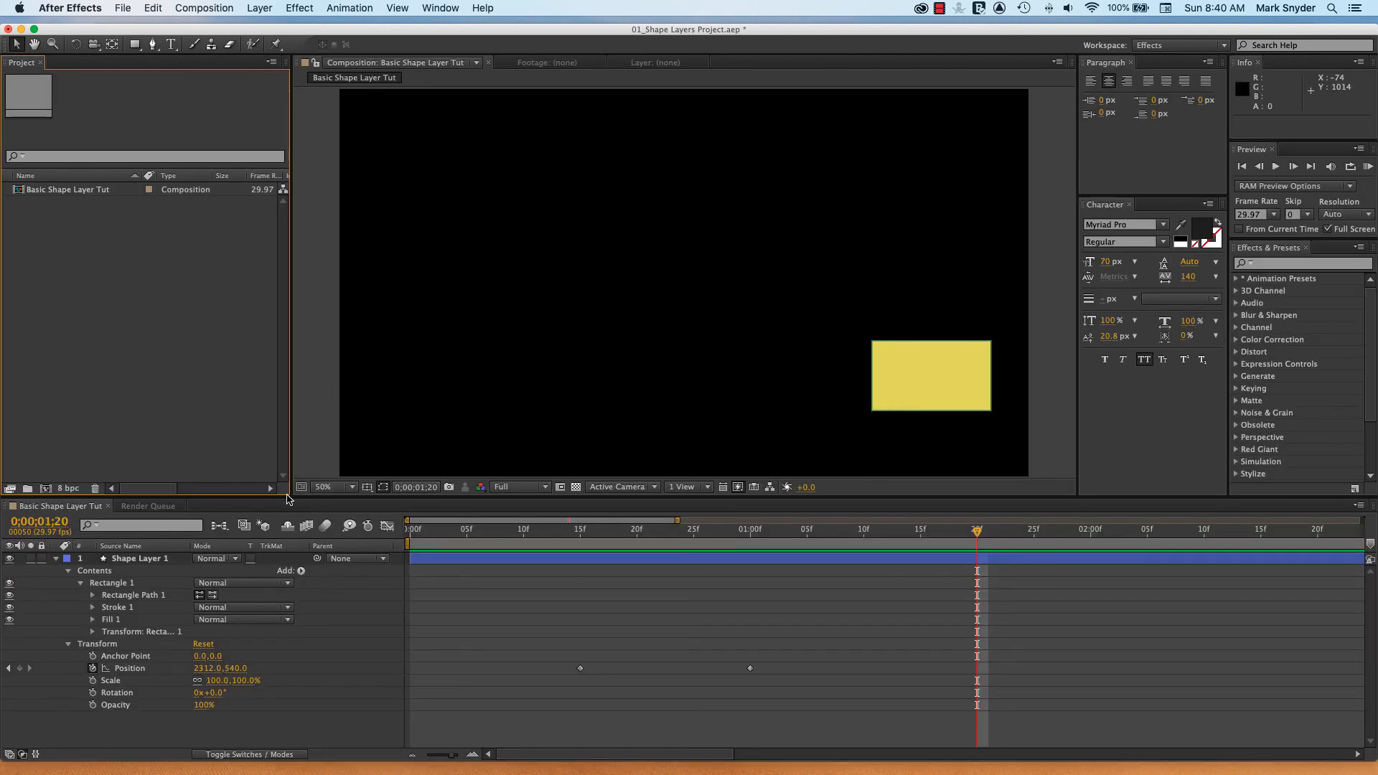
{"action": "left_click", "coordinate": [363, 654]}
{"action": "key", "text": "grave"}
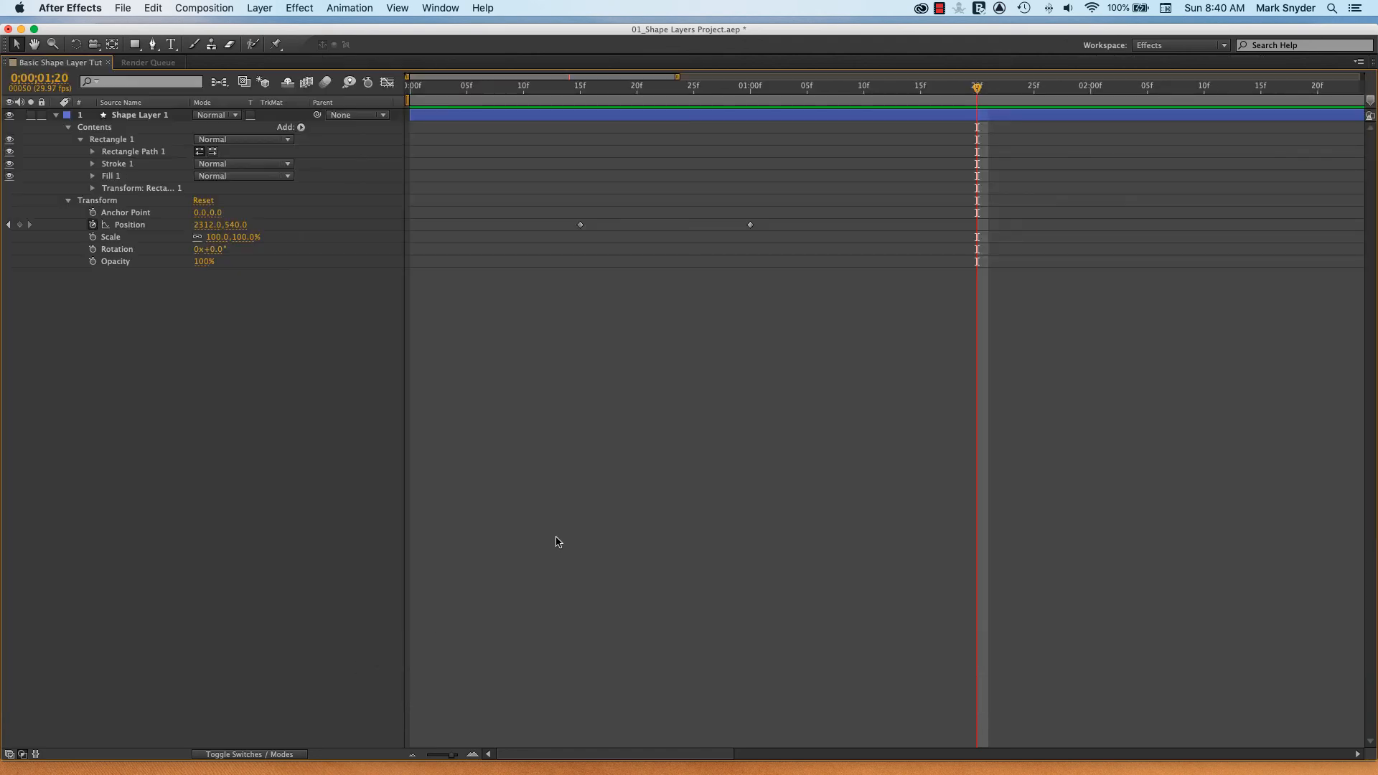
{"action": "key", "text": "grave"}
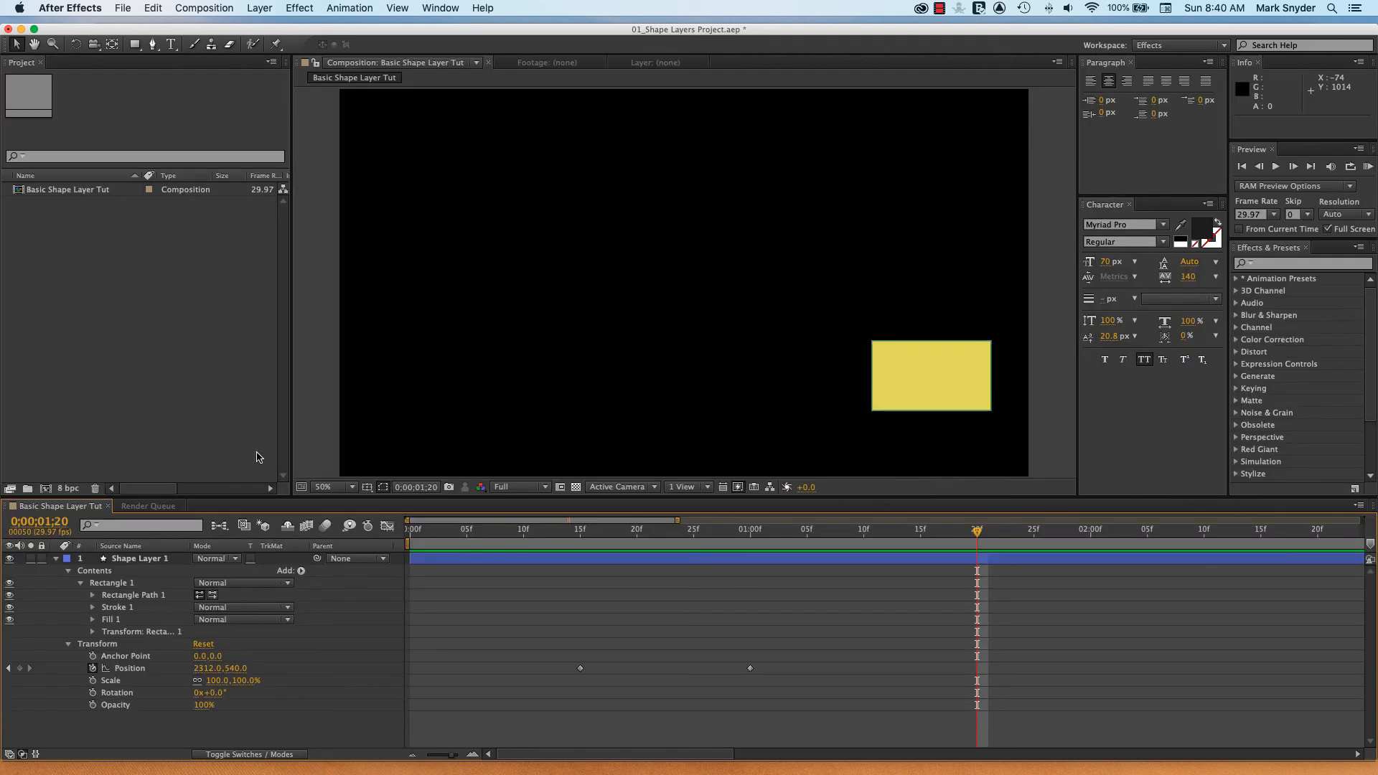
- Play the composition from the current time in a maximized Composition panel, and restore the panel layout
{"action": "left_click", "coordinate": [723, 209]}
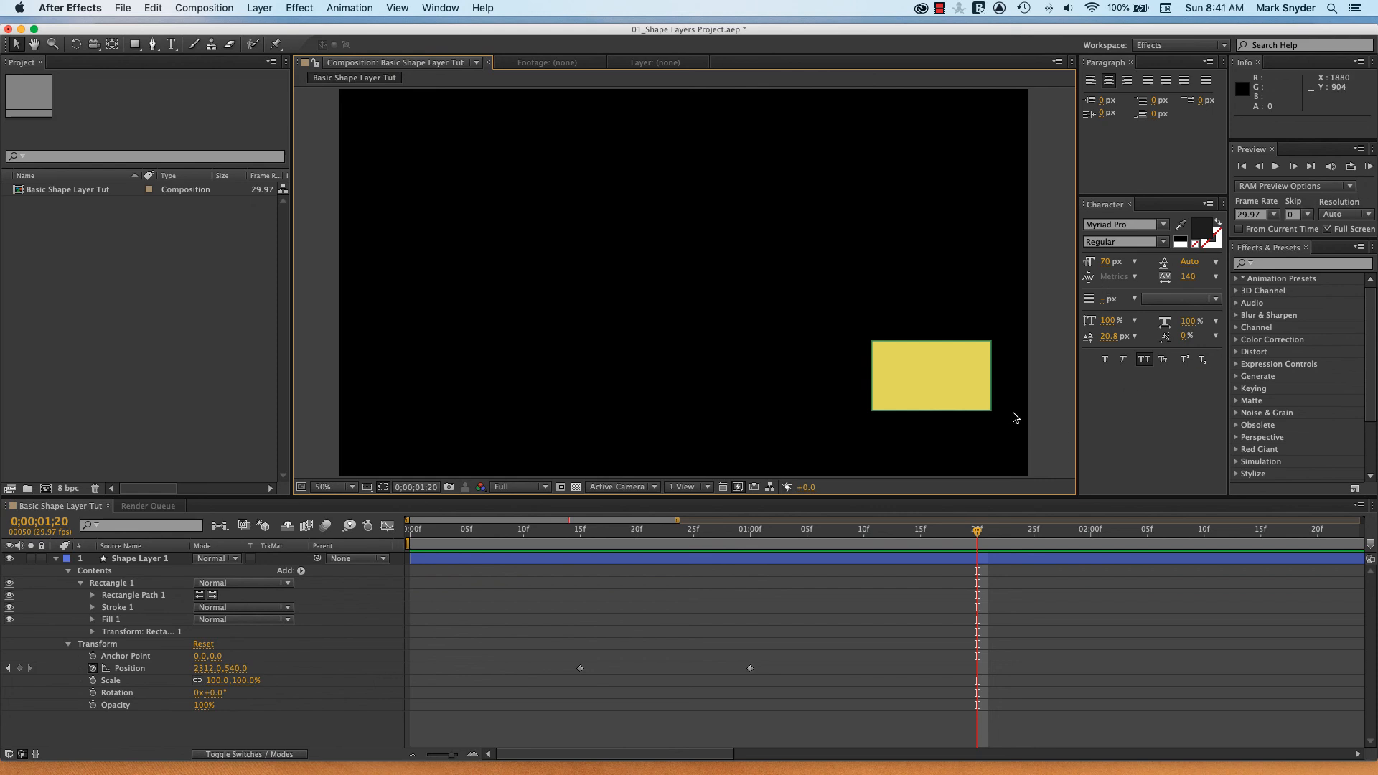
{"action": "key", "text": "grave"}
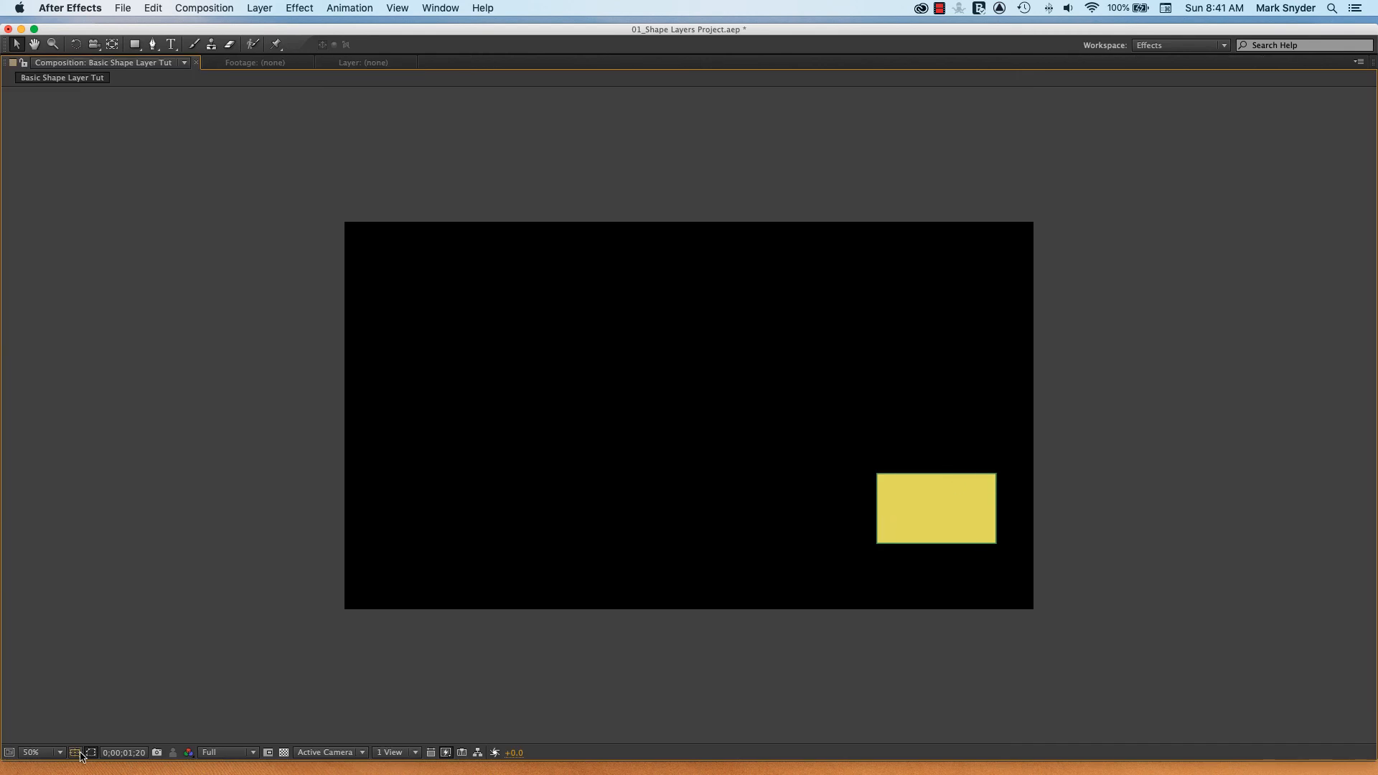
{"action": "key", "text": "space"}
{"action": "key", "text": "grave"}
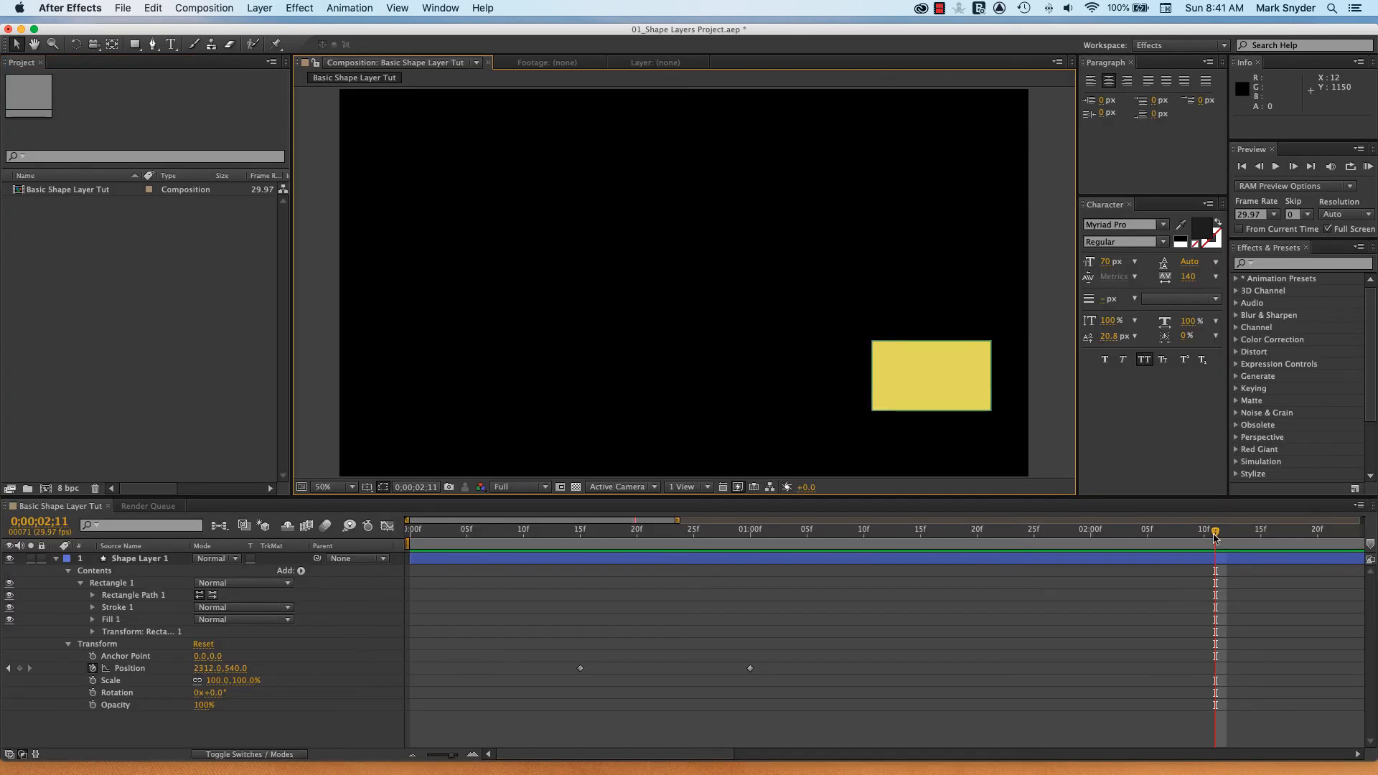
- Return the current time to 0;00;00;00 and play the rectangle's motion in a maximized Composition panel, restoring the layout at the end
{"action": "left_click_drag", "start_coordinate": [1215, 537], "coordinate": [369, 640]}
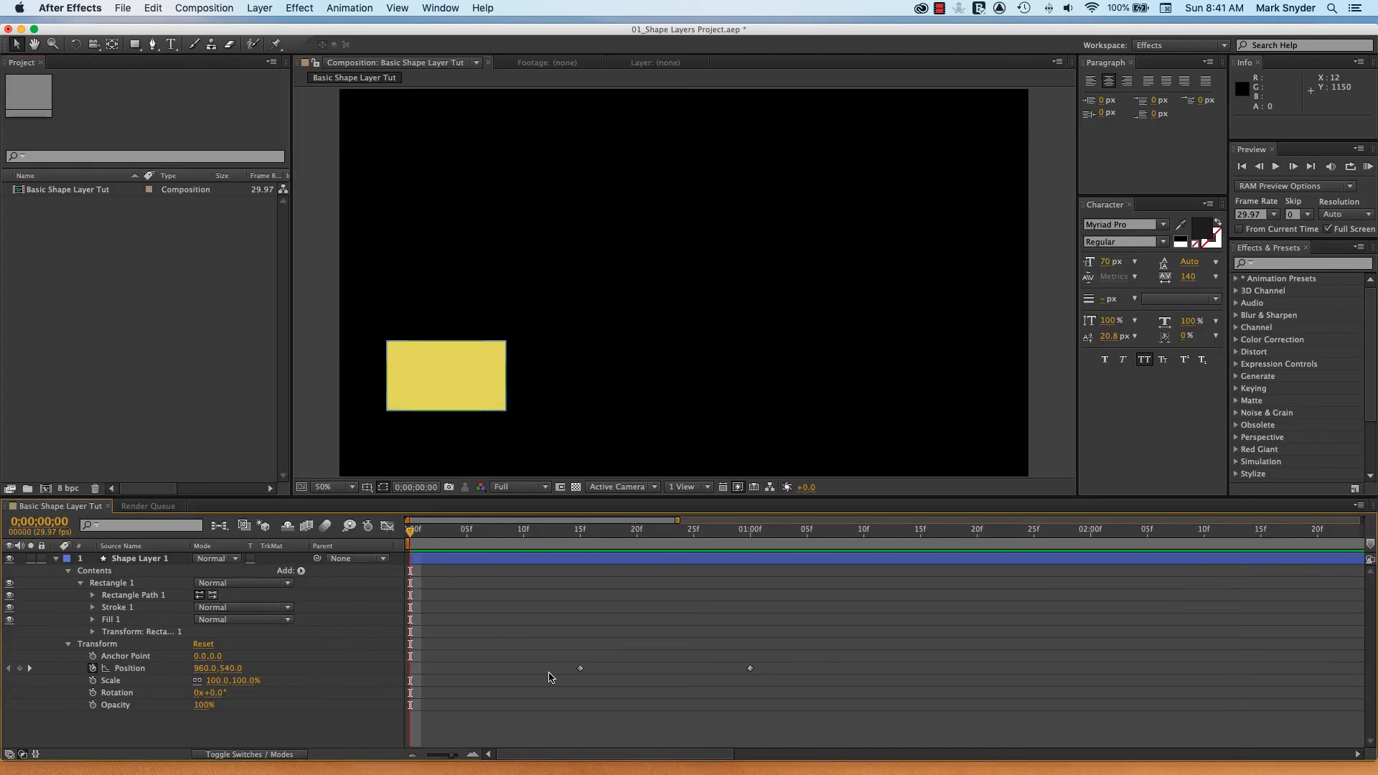
{"action": "left_click", "coordinate": [926, 409]}
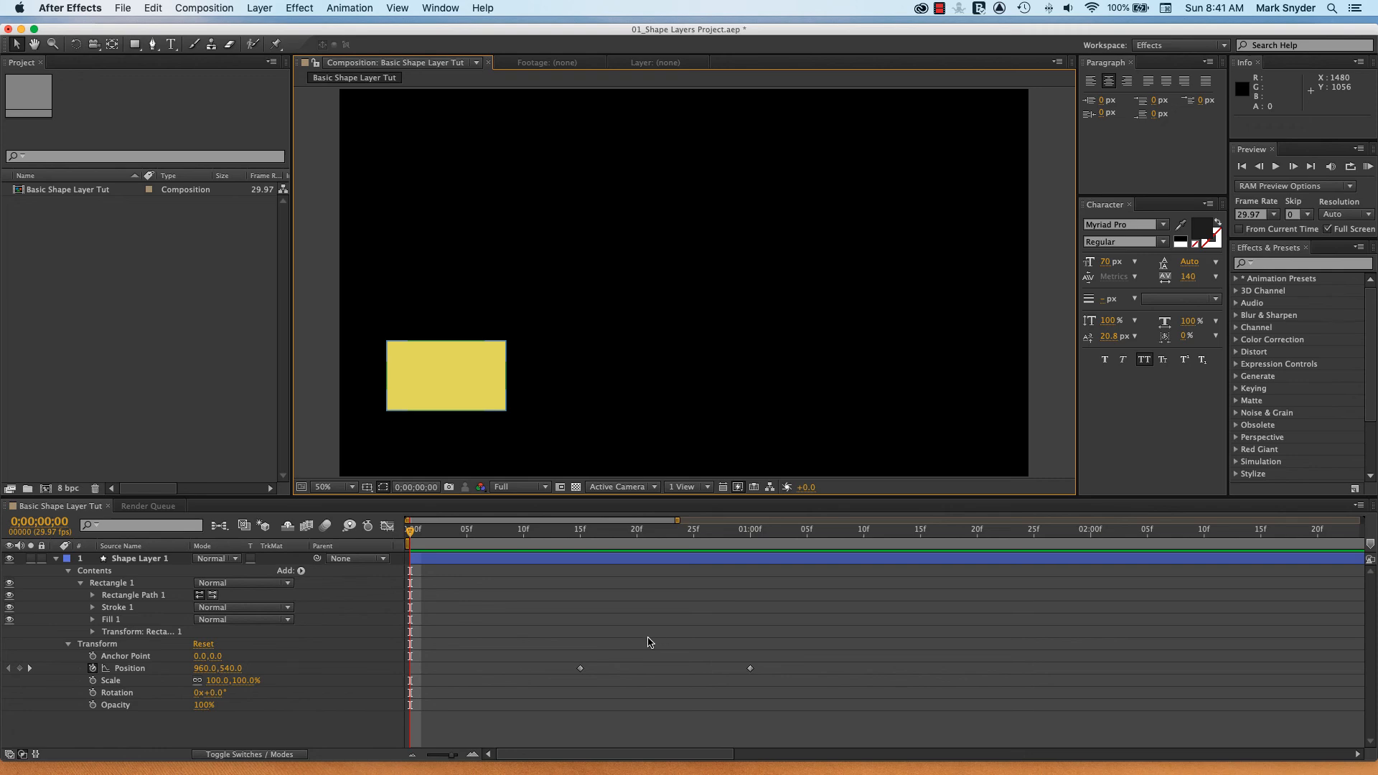
{"action": "key", "text": "grave"}
{"action": "key", "text": "grave"}
{"action": "key", "text": "grave"}
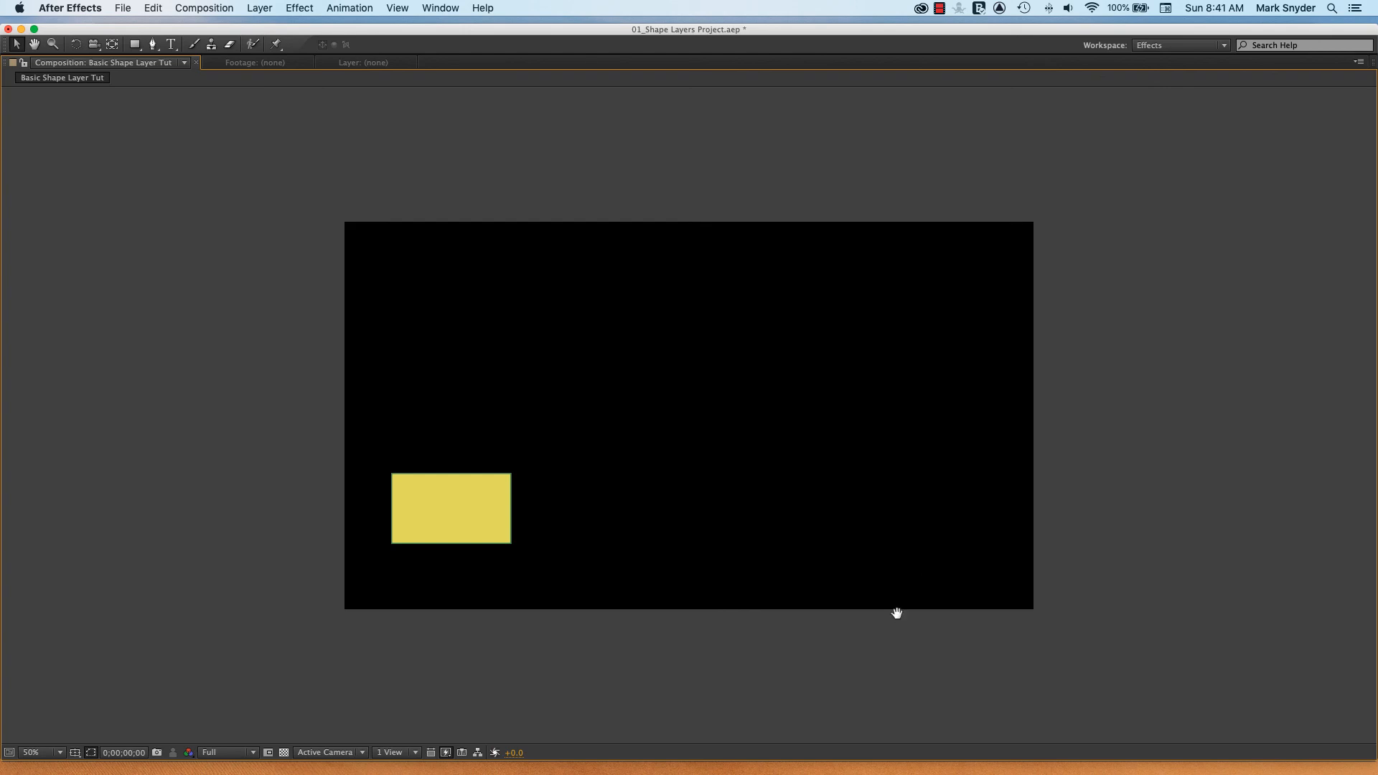
{"action": "key", "text": "space"}
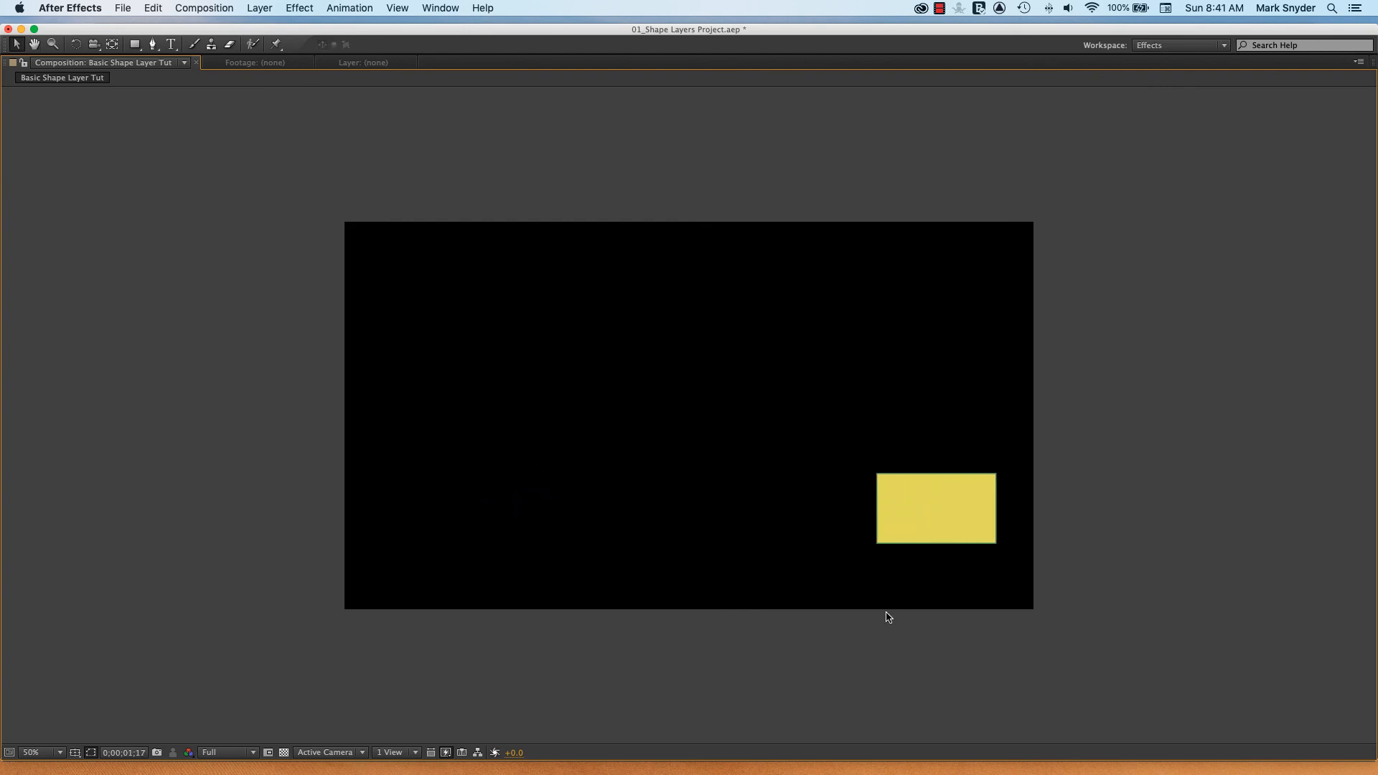
{"action": "key", "text": "grave"}
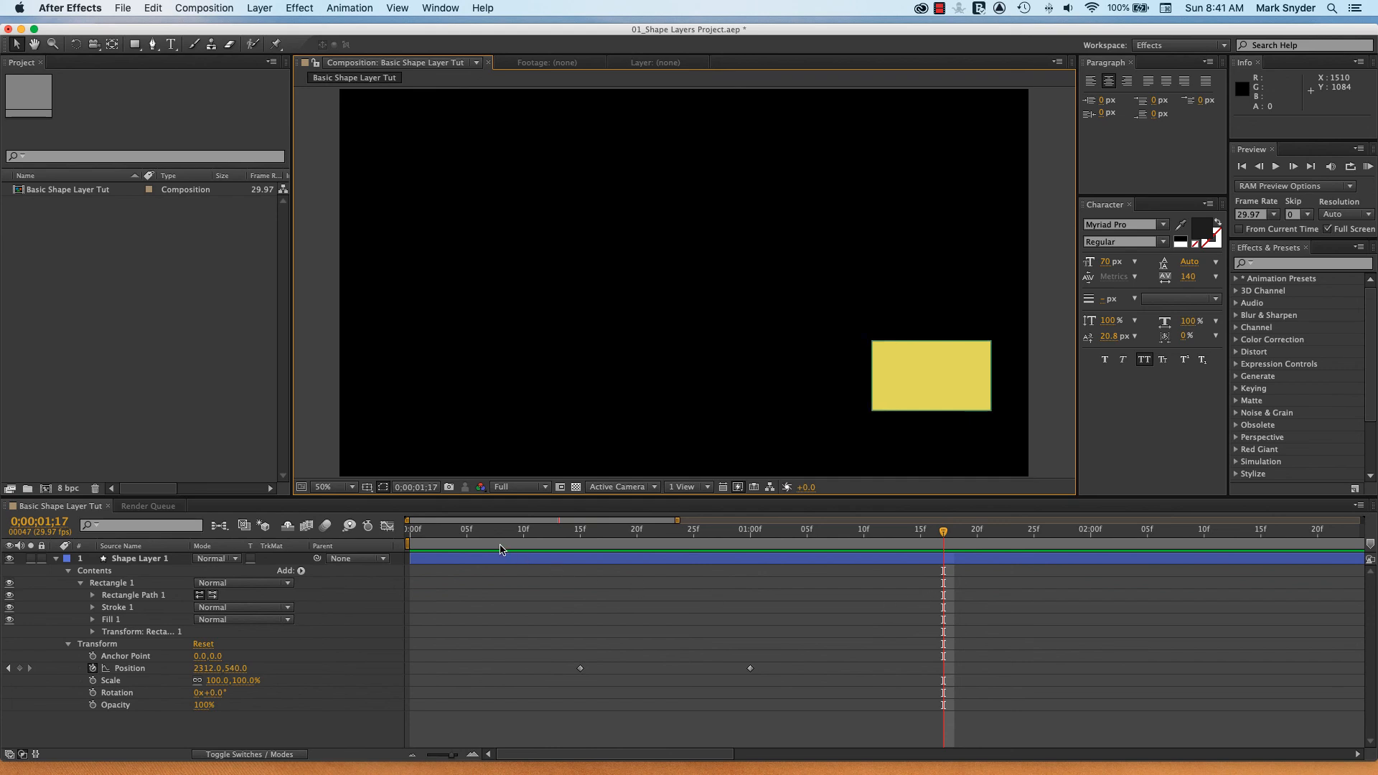
- Set the current time to 0;00;00;08 and replay the motion in a maximized Composition panel, restoring the layout at the end
{"action": "left_click", "coordinate": [502, 548]}
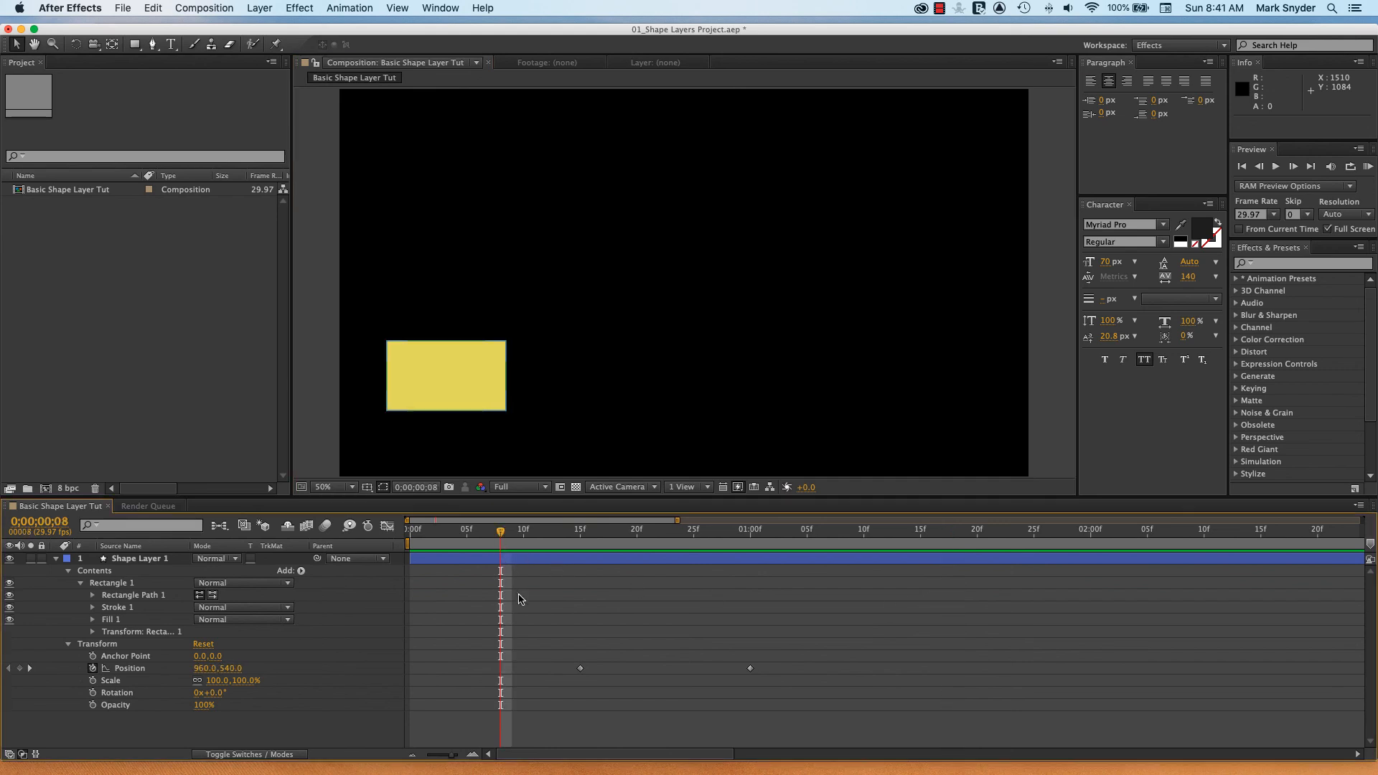
{"action": "left_click", "coordinate": [809, 406]}
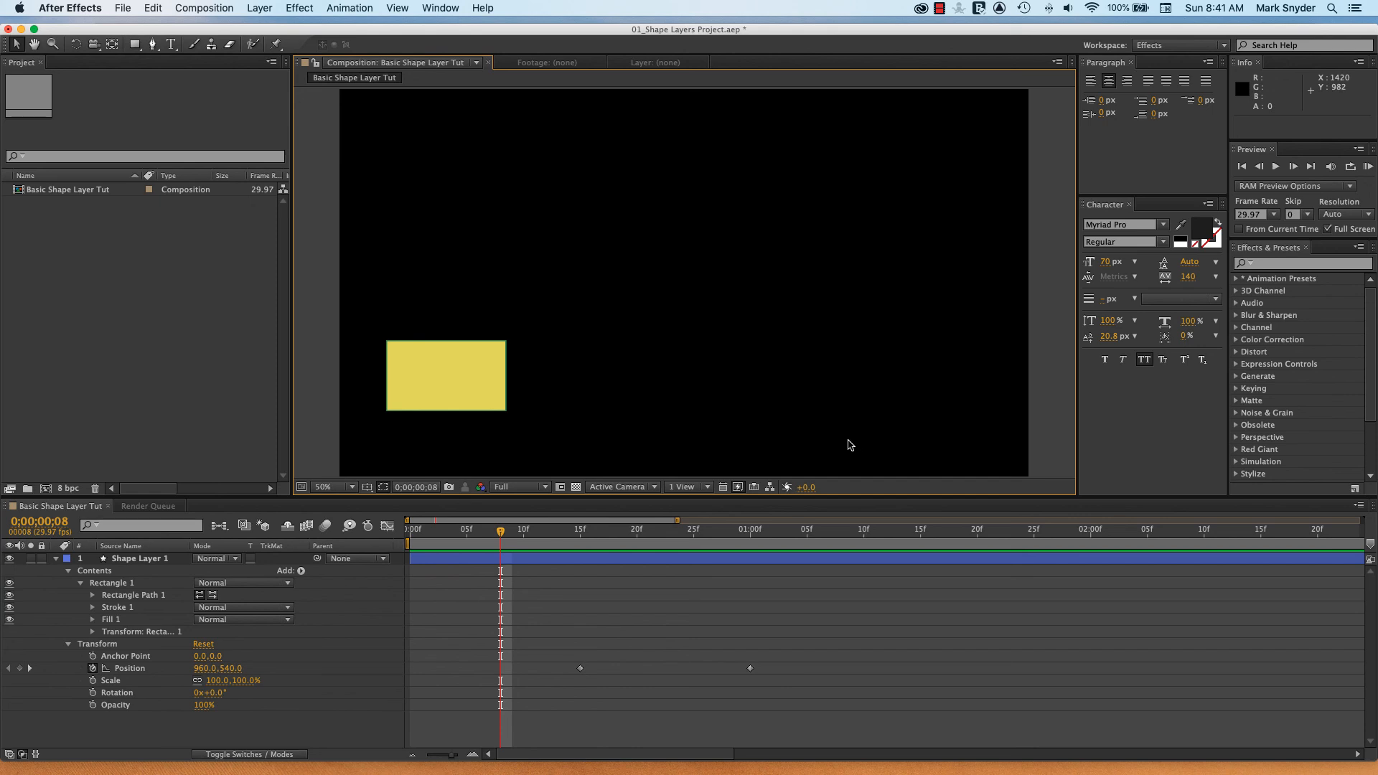
{"action": "key", "text": "grave"}
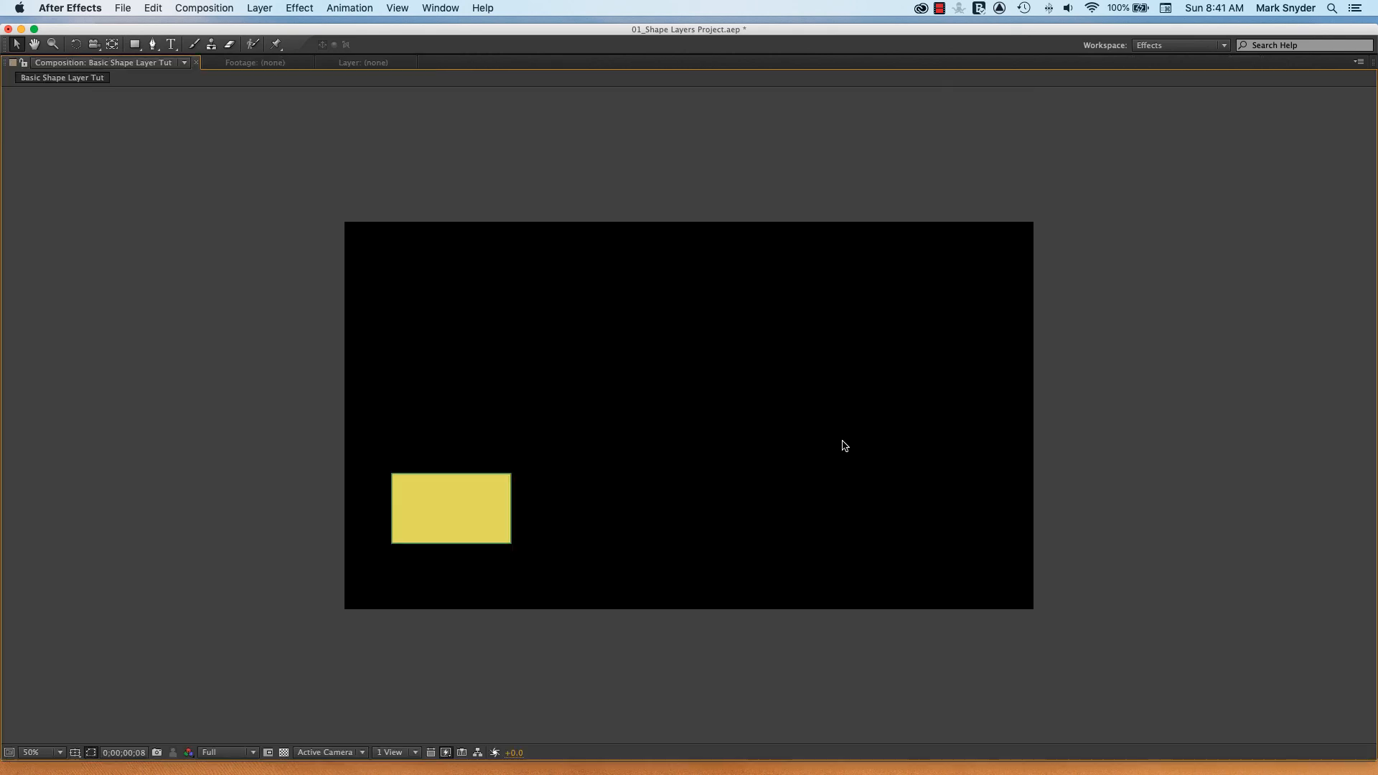
{"action": "key", "text": "space"}
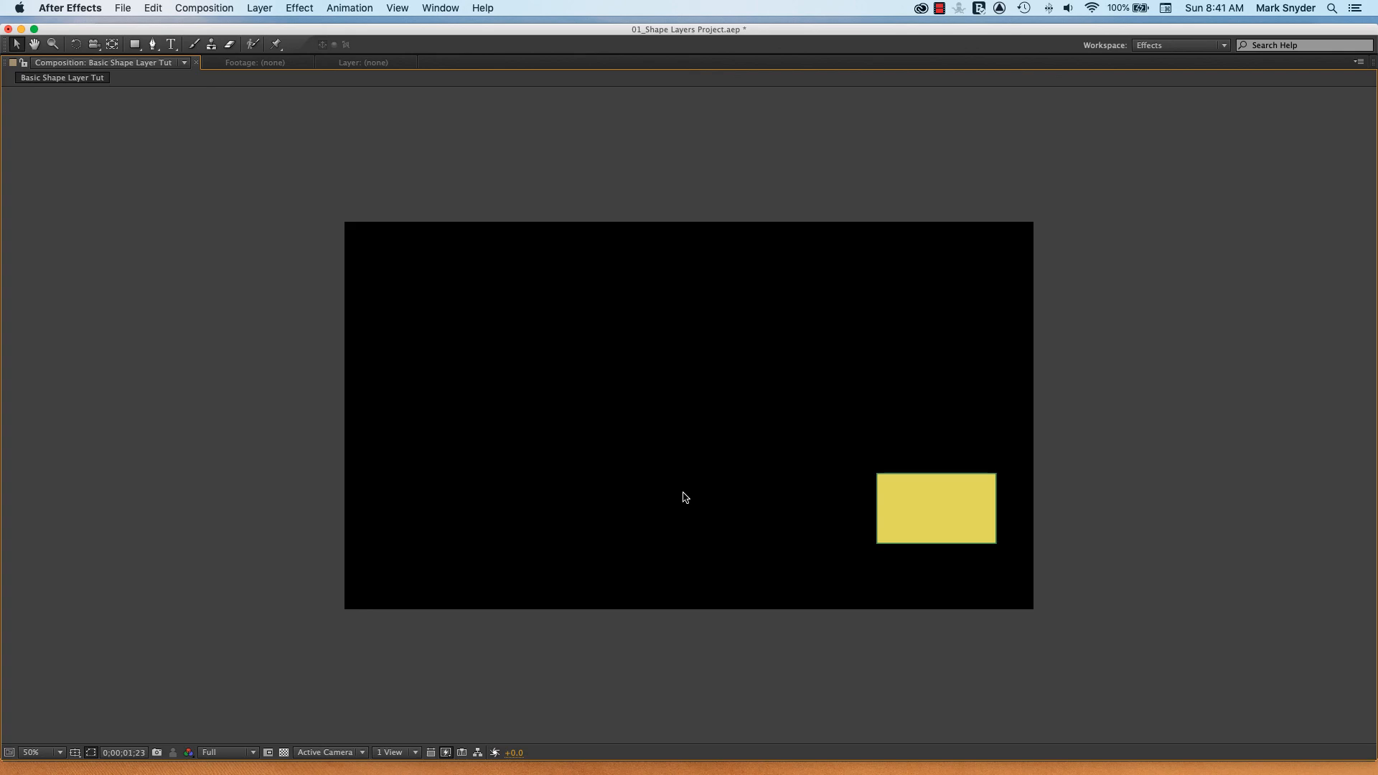
{"action": "key", "text": "grave"}
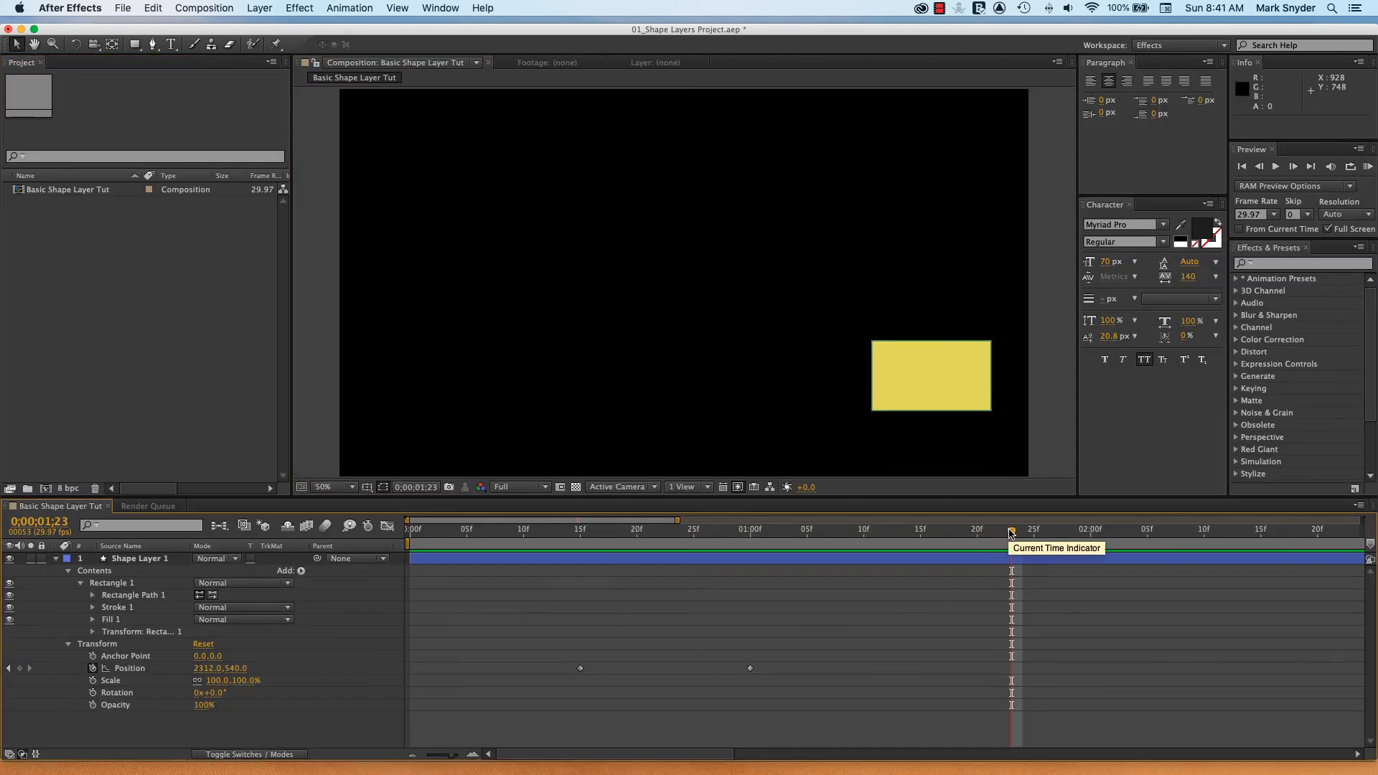
- Move the current time to 0;00;00;10 and select the first and second Position keyframes in turn, leaving the one at 0;00;01;00 selected
{"action": "left_click_drag", "start_coordinate": [1010, 532], "coordinate": [521, 591]}
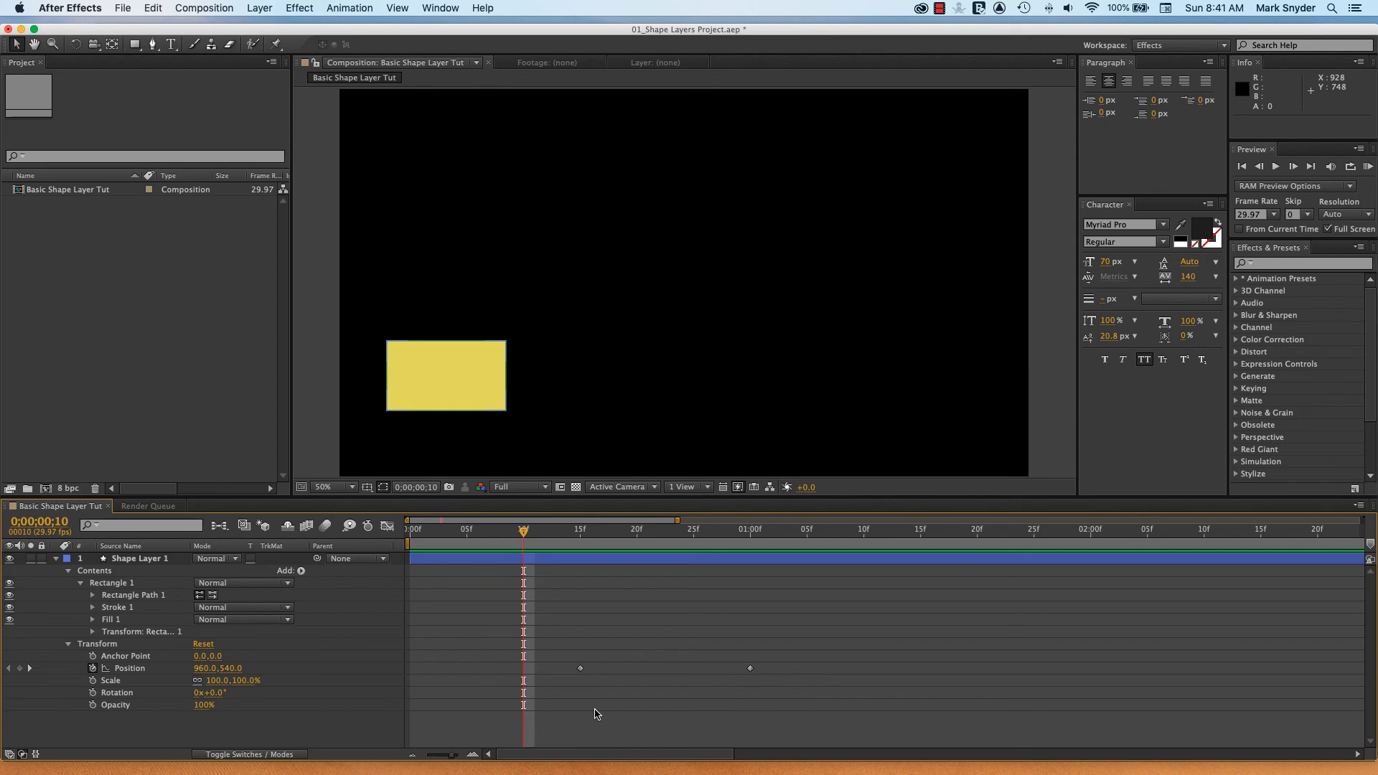
{"action": "left_click", "coordinate": [579, 668]}
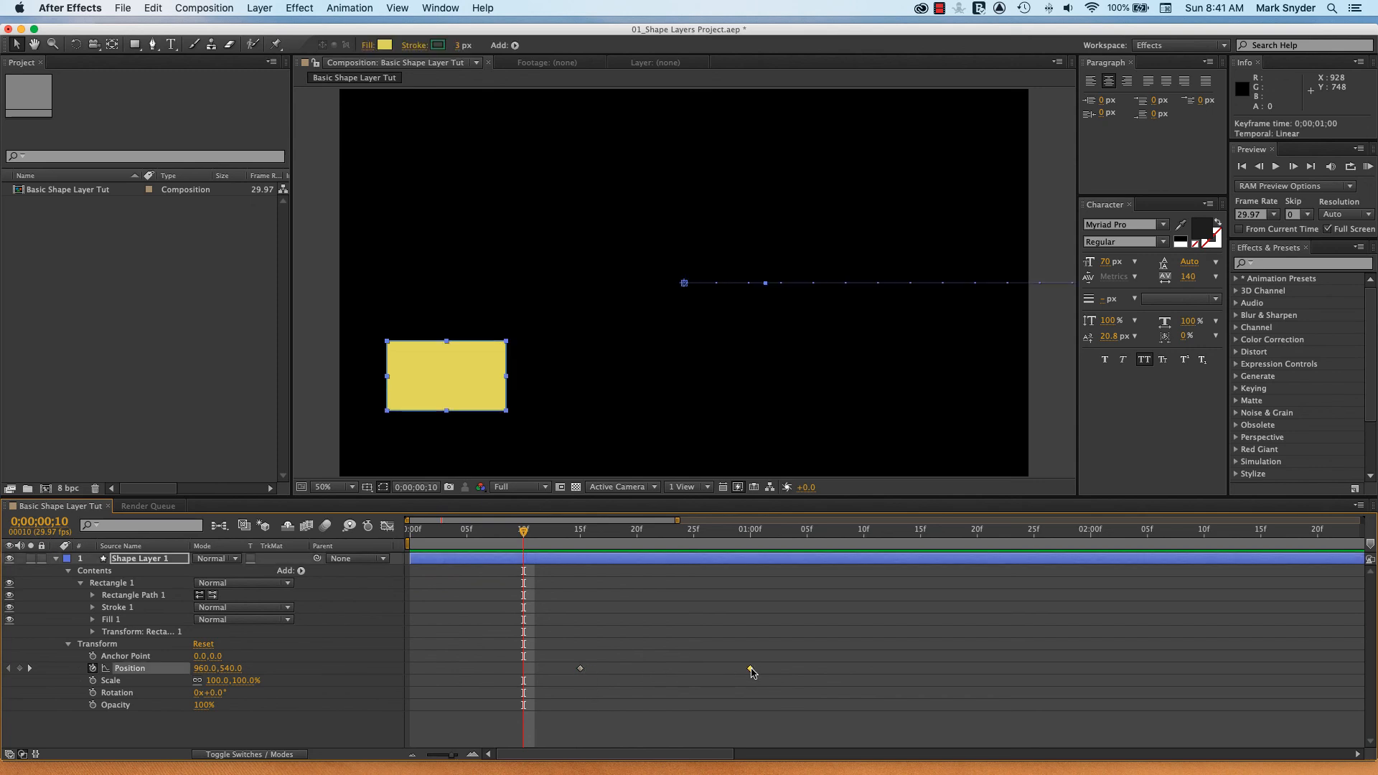
{"action": "left_click", "coordinate": [580, 668]}
{"action": "left_click", "coordinate": [750, 668]}
{"action": "left_click", "coordinate": [937, 9]}
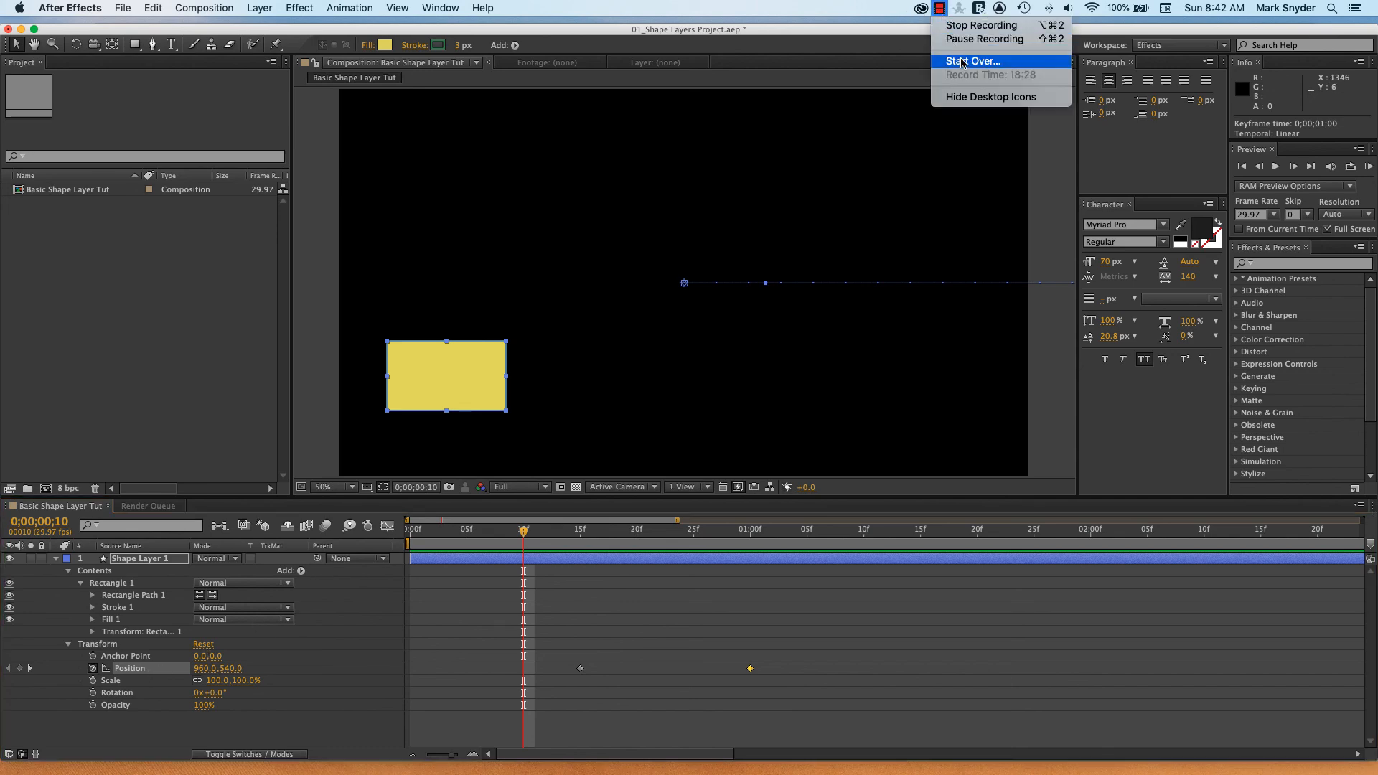
{"action": "left_click", "coordinate": [962, 26]}
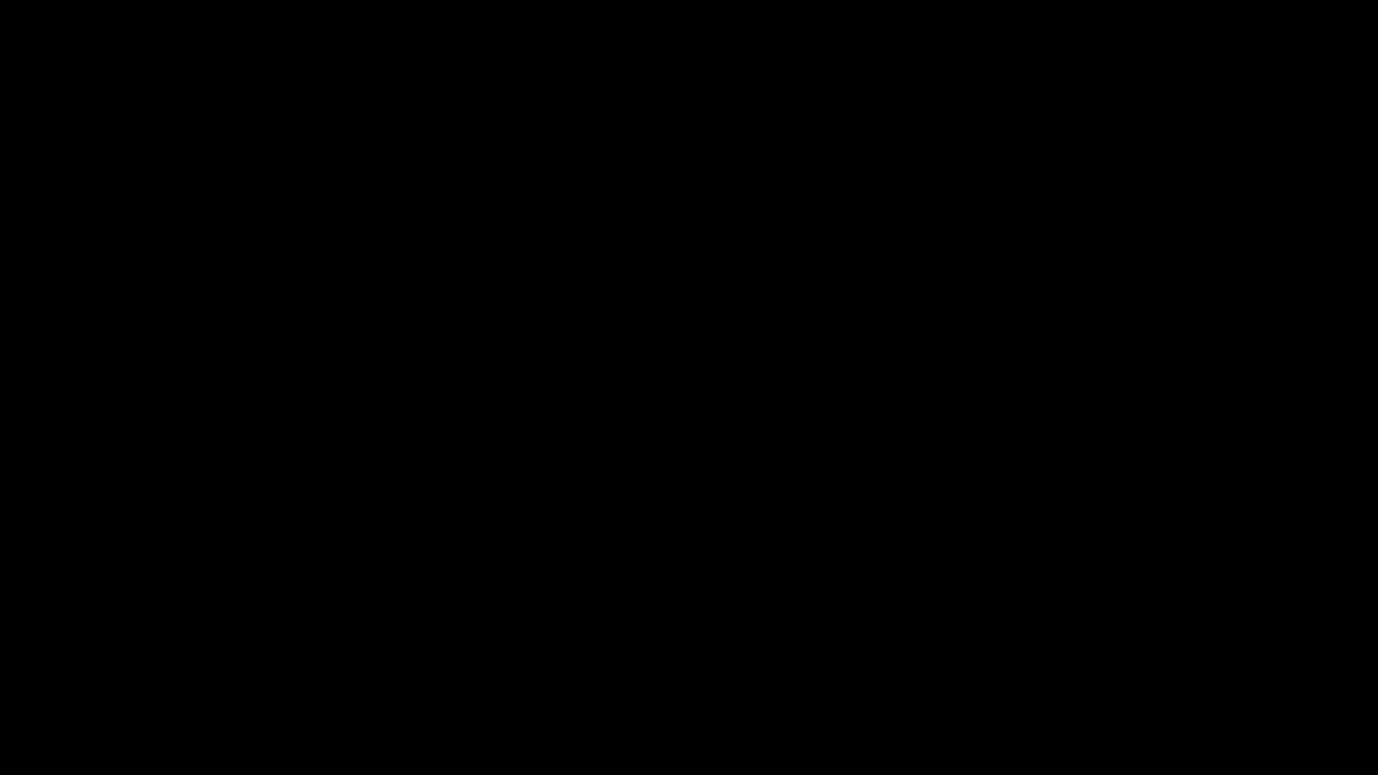